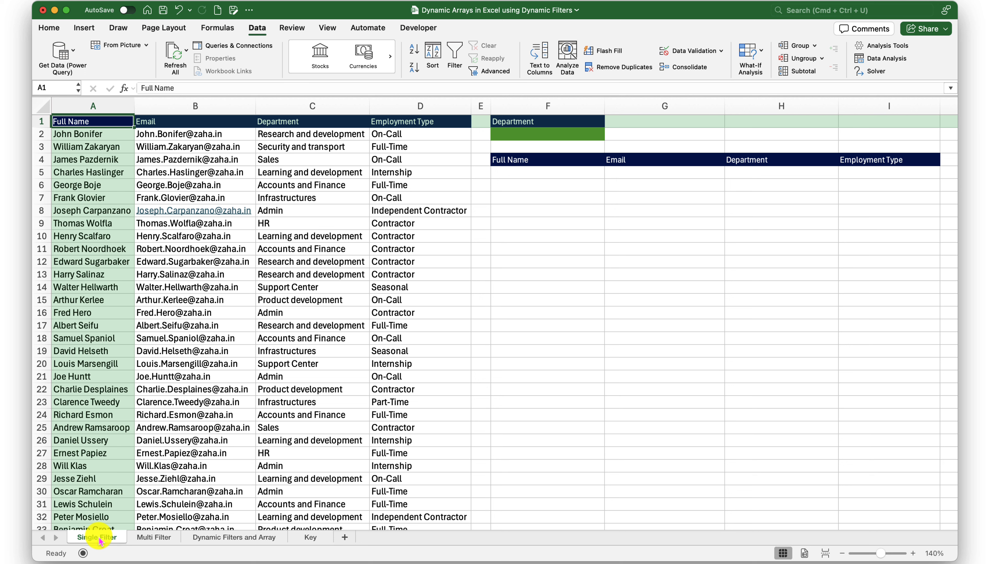
- Look through the Multi Filter, Dynamic Filters and Array, and Key sheets, returning to Dynamic Filters and Array
{"action": "left_click", "coordinate": [153, 538]}
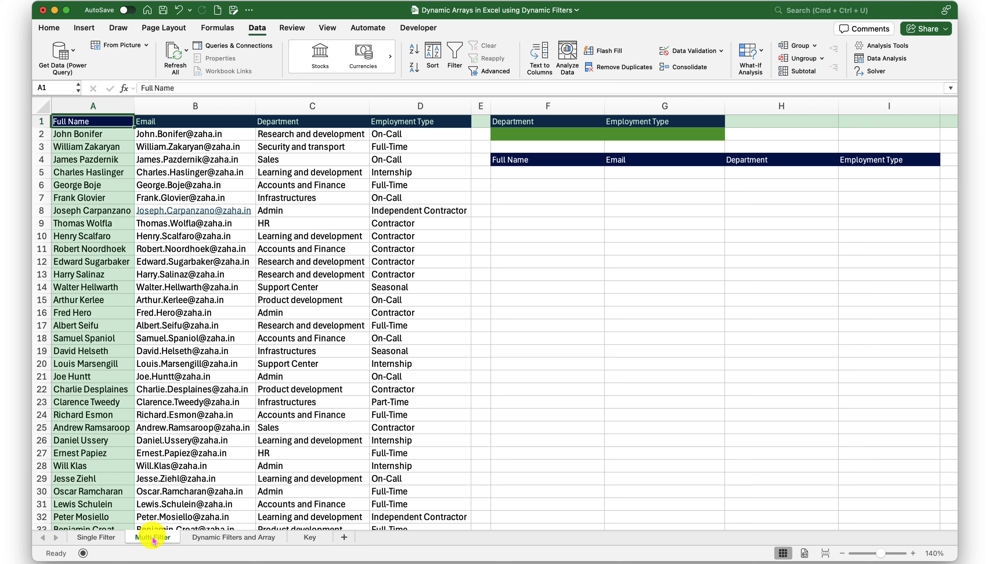
{"action": "left_click", "coordinate": [198, 538]}
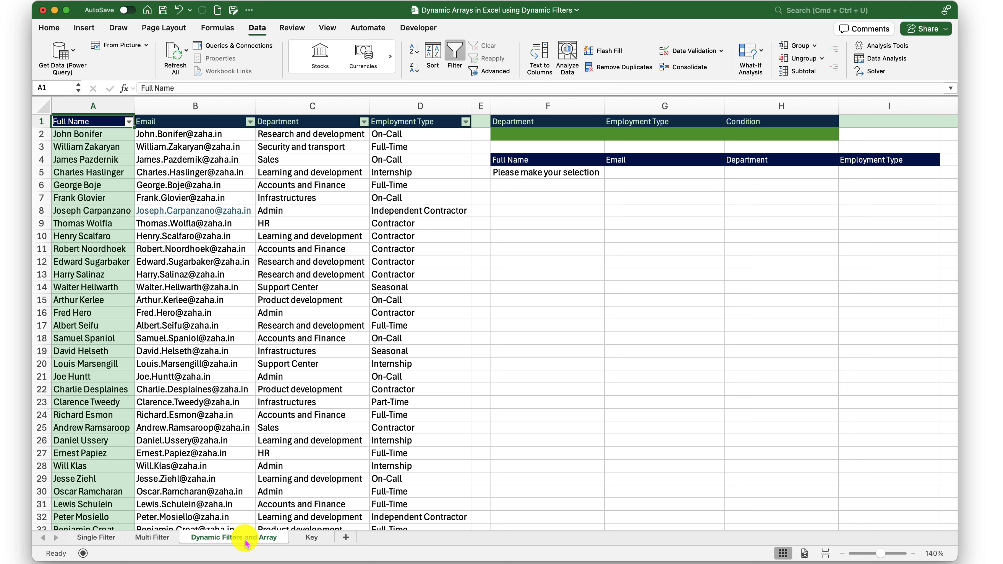
{"action": "left_click", "coordinate": [311, 537]}
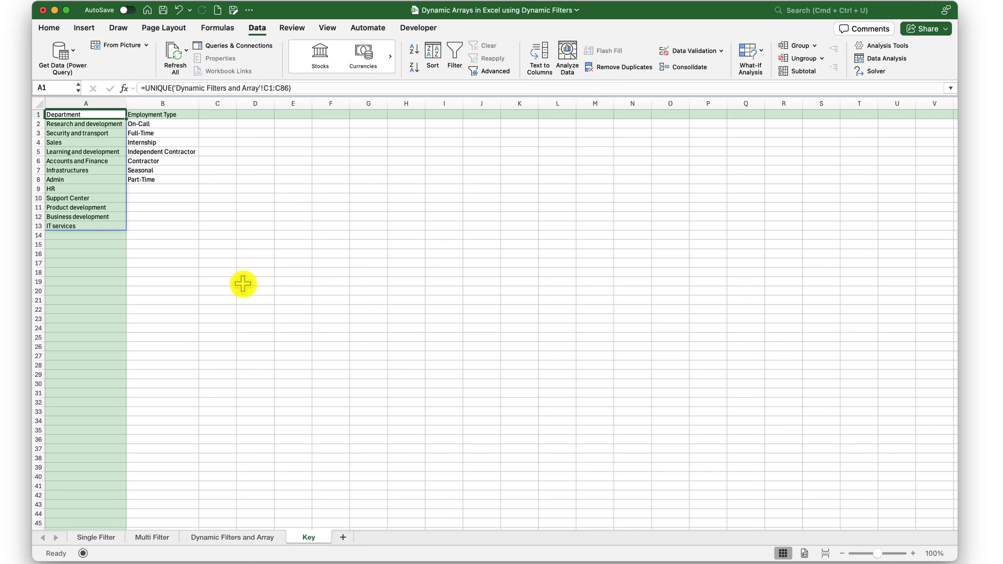
{"action": "left_click", "coordinate": [259, 538]}
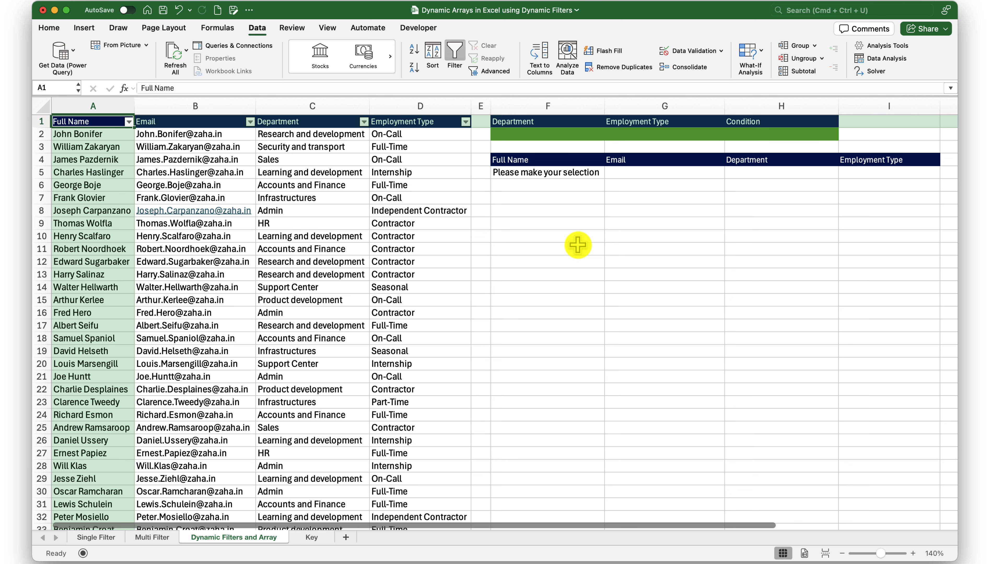
- Inspect the results area, the filter cells F2, G2 and H2, and the formula in F5
{"action": "left_click_drag", "start_coordinate": [522, 161], "coordinate": [834, 304]}
{"action": "left_click", "coordinate": [592, 223]}
{"action": "left_click", "coordinate": [550, 135]}
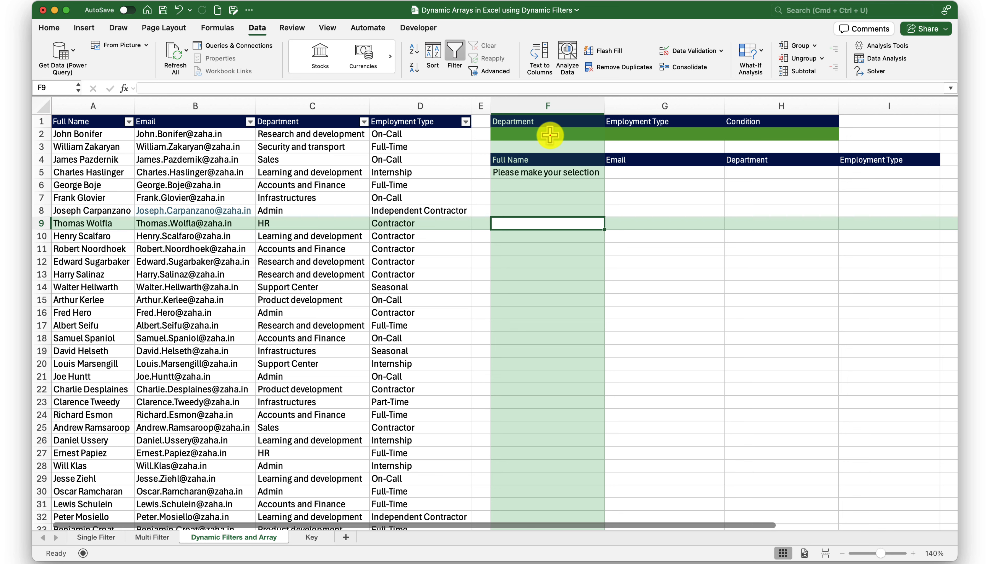
{"action": "left_click", "coordinate": [656, 137]}
{"action": "left_click", "coordinate": [768, 137]}
{"action": "left_click", "coordinate": [559, 137]}
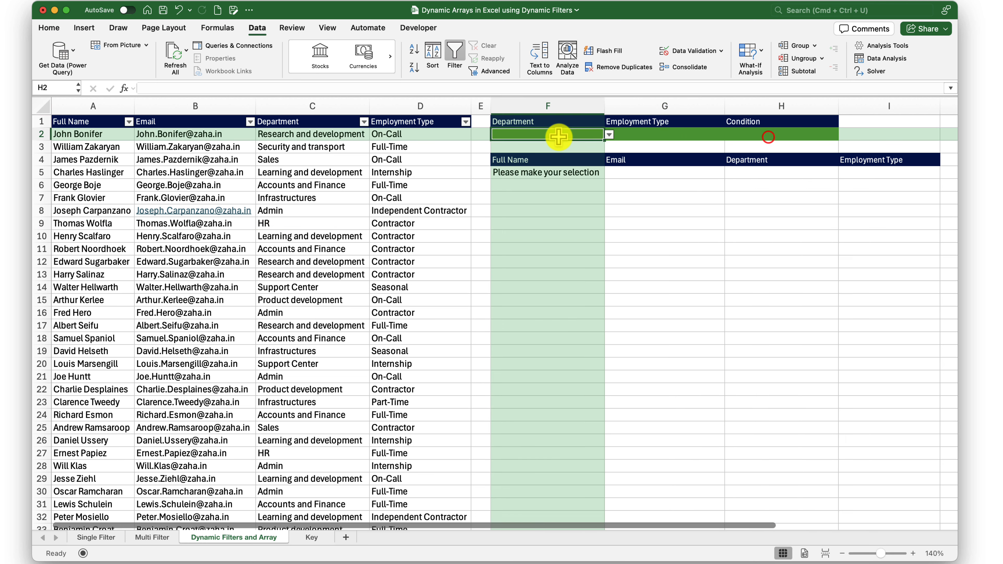
{"action": "left_click", "coordinate": [656, 135]}
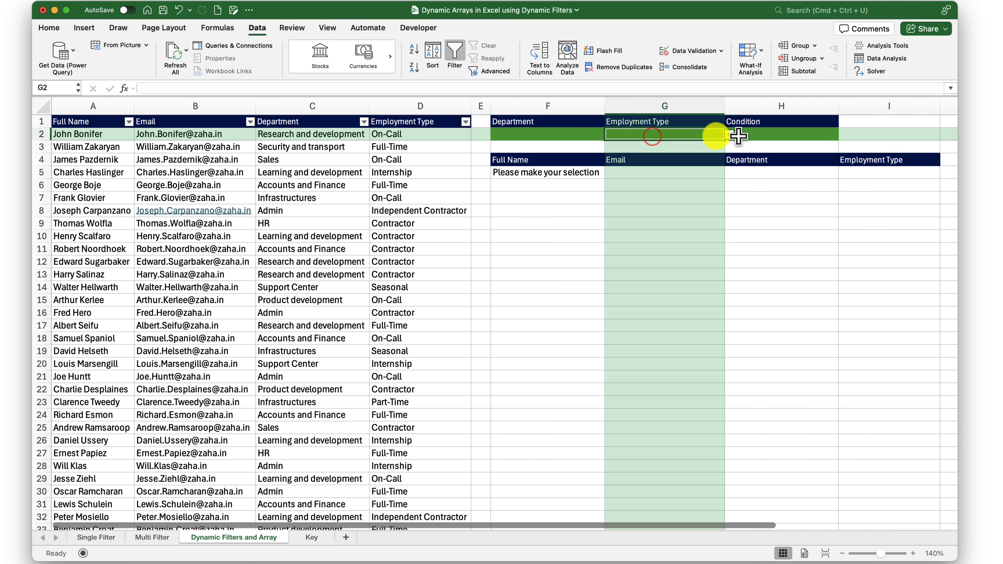
{"action": "left_click", "coordinate": [766, 135]}
{"action": "left_click", "coordinate": [549, 172]}
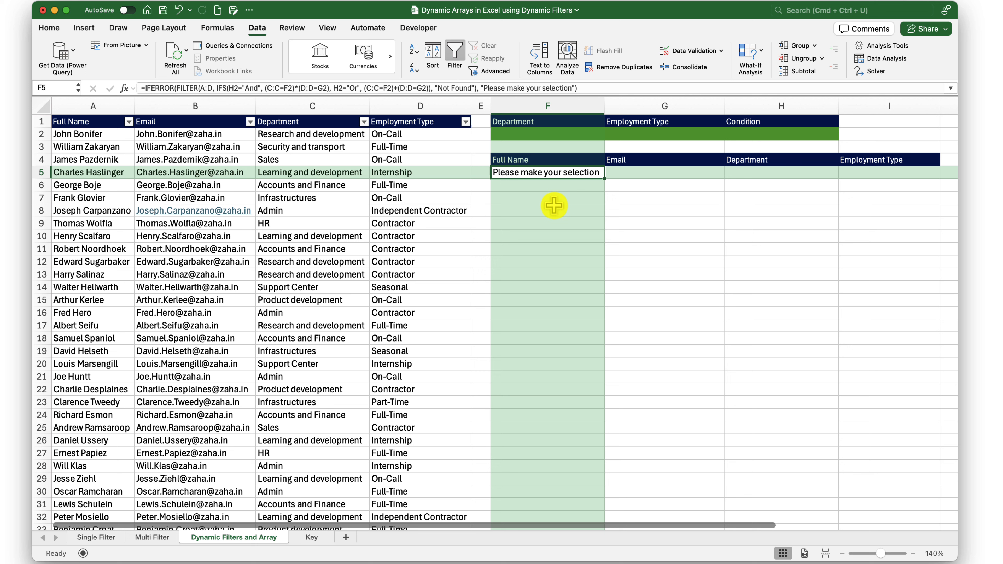
- Filter the employee list by department HR and employment type Full-Time, using the And condition
{"action": "left_click", "coordinate": [551, 134]}
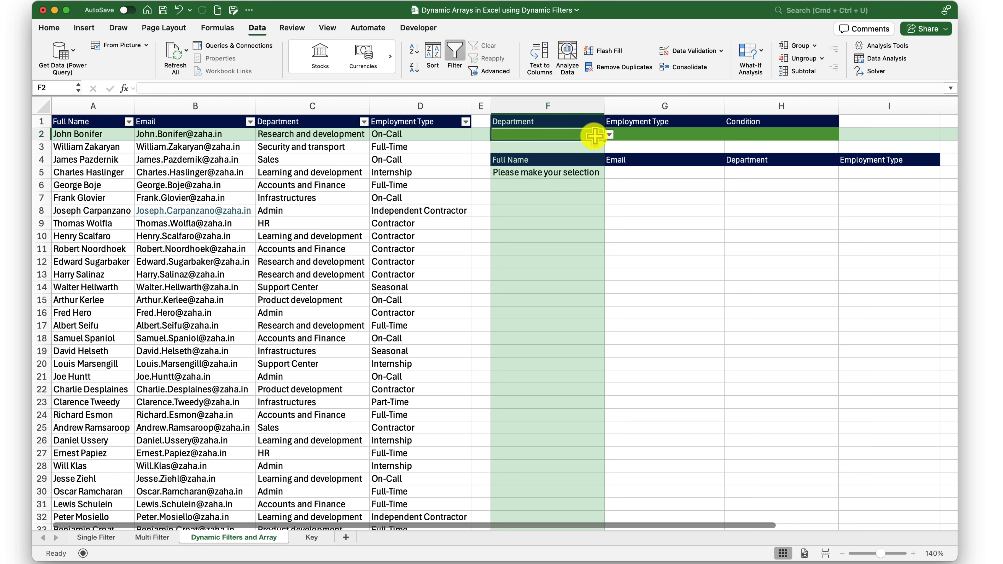
{"action": "left_click", "coordinate": [607, 135]}
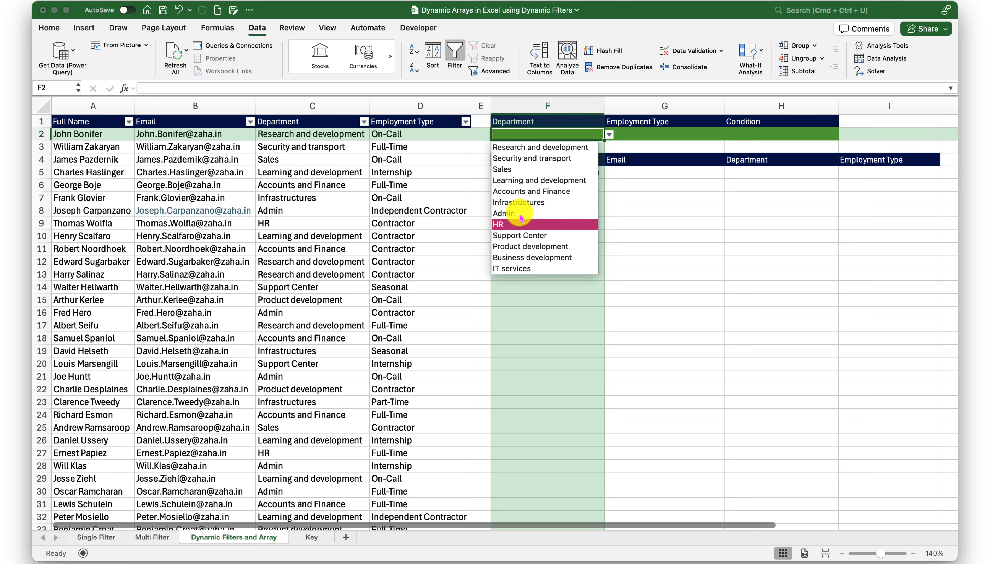
{"action": "left_click", "coordinate": [517, 225]}
{"action": "left_click", "coordinate": [668, 134]}
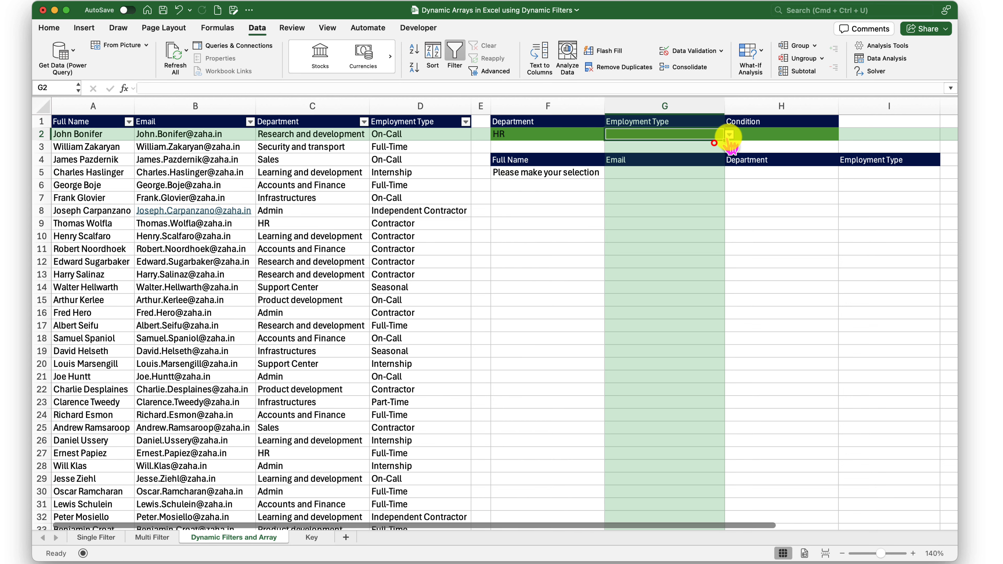
{"action": "left_click", "coordinate": [729, 136]}
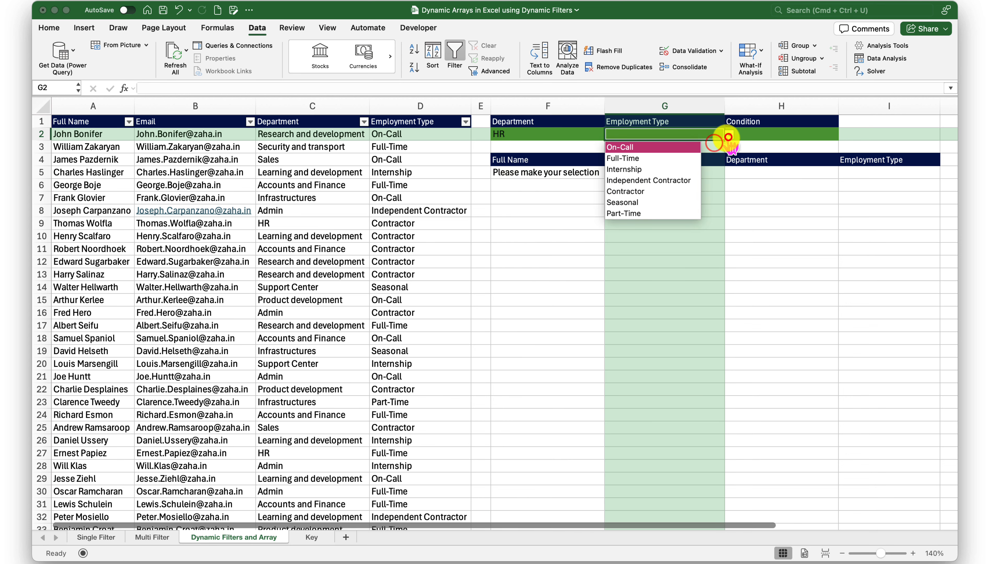
{"action": "left_click", "coordinate": [667, 160]}
{"action": "left_click", "coordinate": [763, 134]}
{"action": "left_click", "coordinate": [843, 135]}
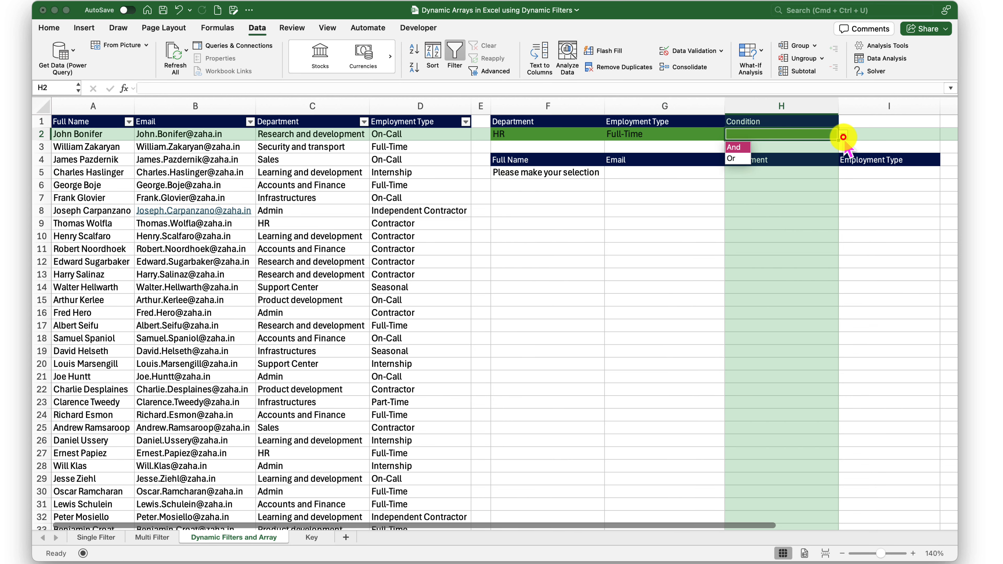
{"action": "left_click", "coordinate": [746, 149]}
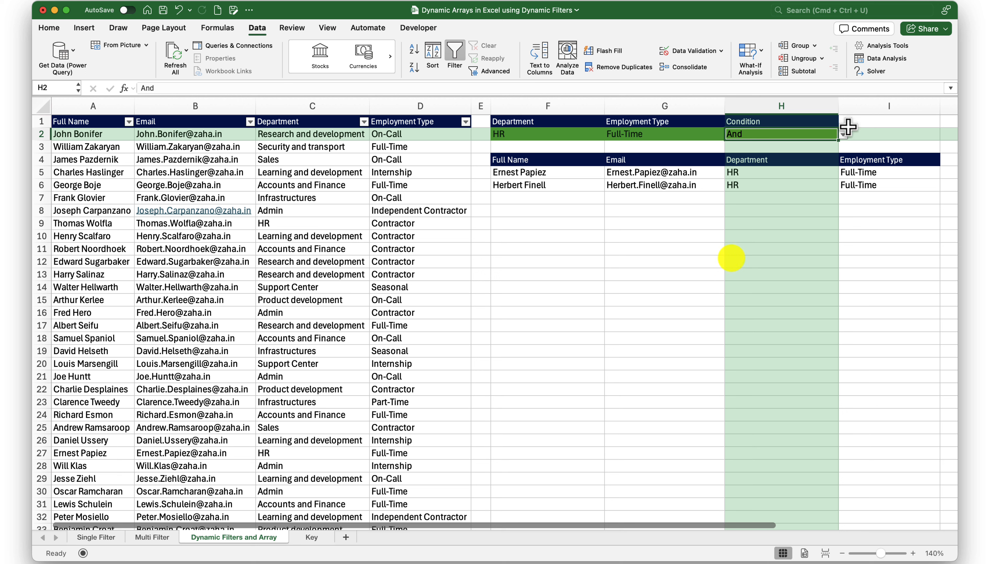
- Switch the filter condition in H2 to Or and check the department and employment type of the returned rows
{"action": "left_click", "coordinate": [843, 134]}
{"action": "left_click", "coordinate": [737, 159]}
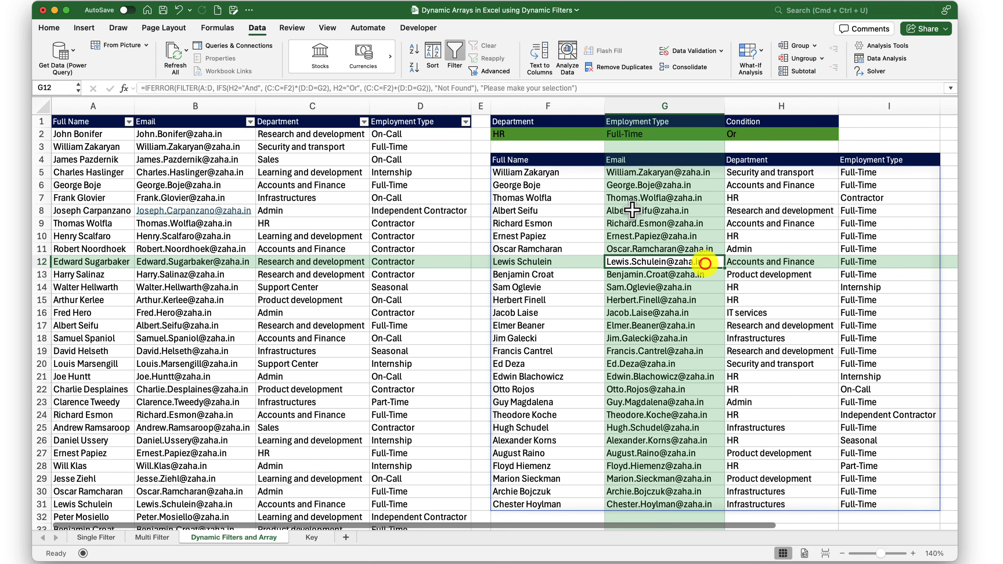
{"action": "left_click", "coordinate": [540, 193]}
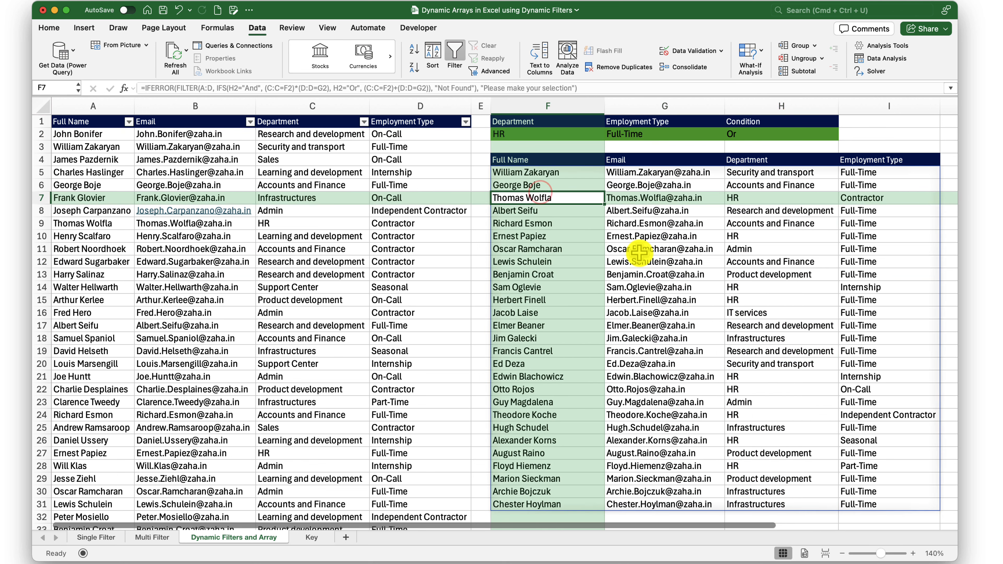
{"action": "key", "text": "Right"}
{"action": "key", "text": "Right"}
{"action": "key", "text": "Right"}
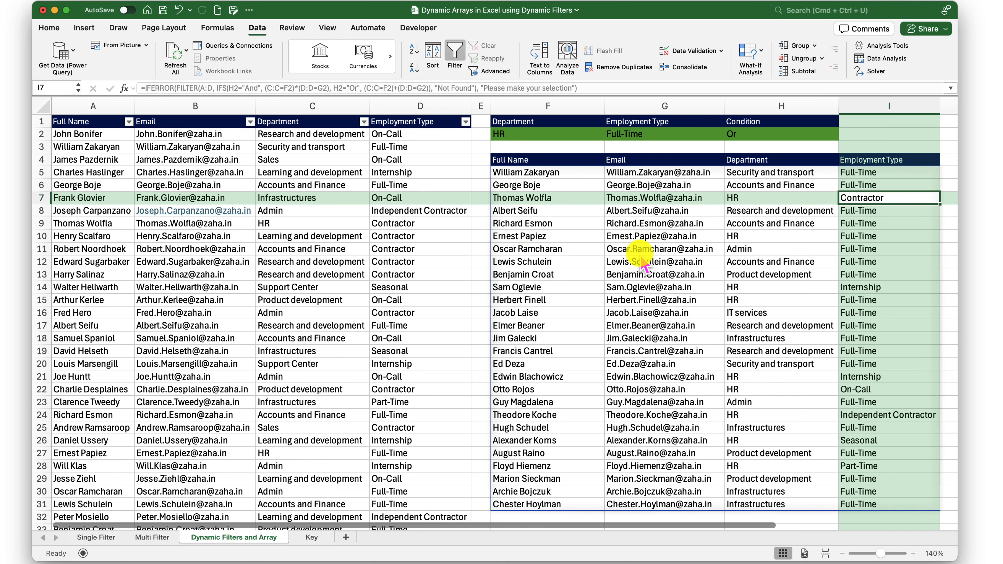
{"action": "key", "text": "Left"}
{"action": "key", "text": "Up"}
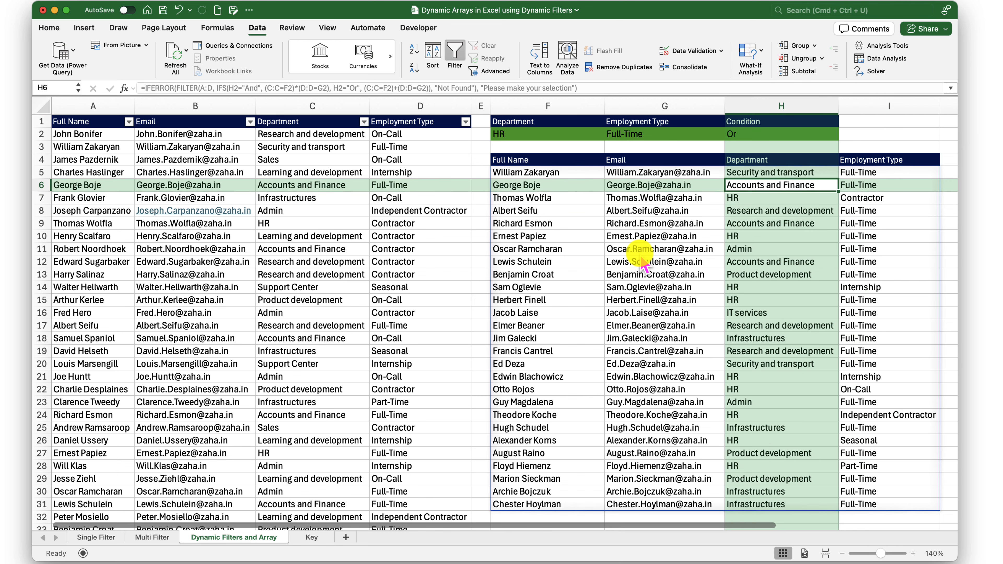
{"action": "key", "text": "Right"}
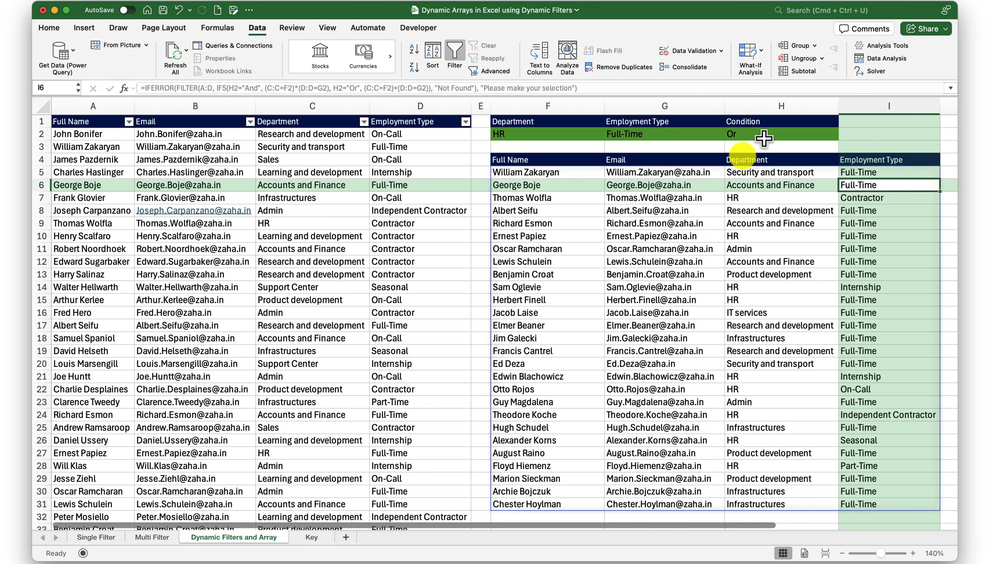
- Set the filter condition in H2 to And
{"action": "left_click", "coordinate": [750, 134]}
{"action": "left_click", "coordinate": [844, 136]}
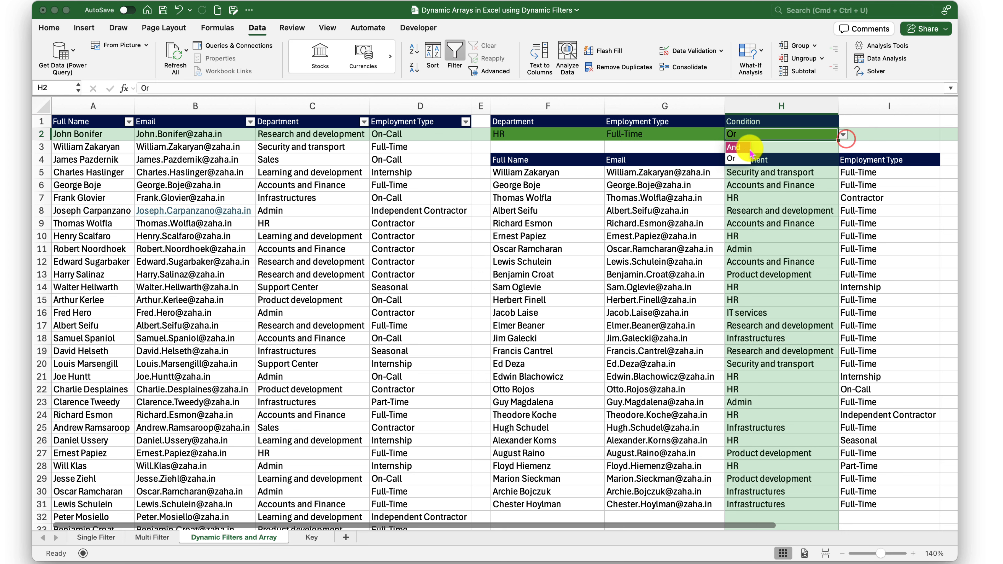
{"action": "left_click", "coordinate": [733, 147]}
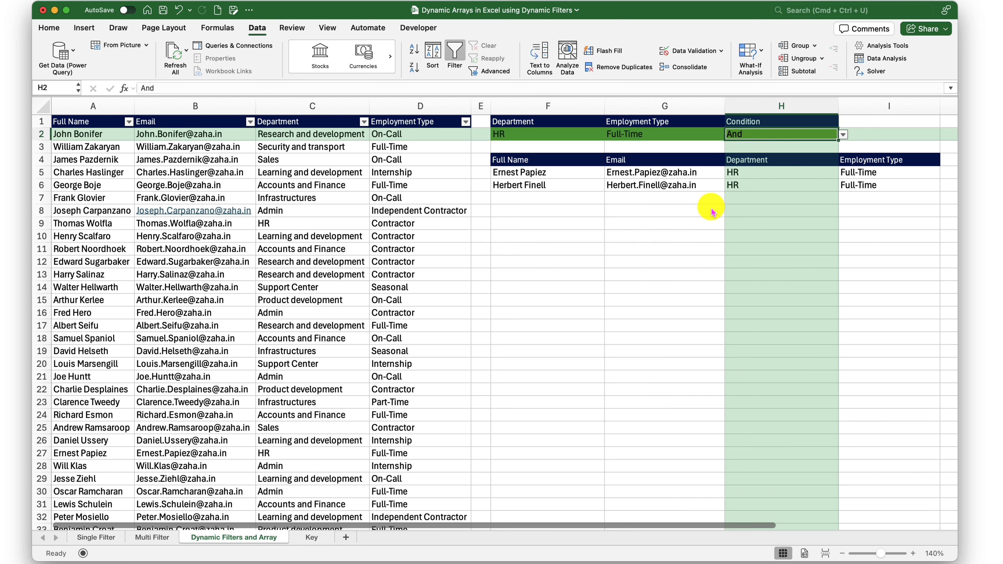
{"action": "left_click", "coordinate": [596, 203]}
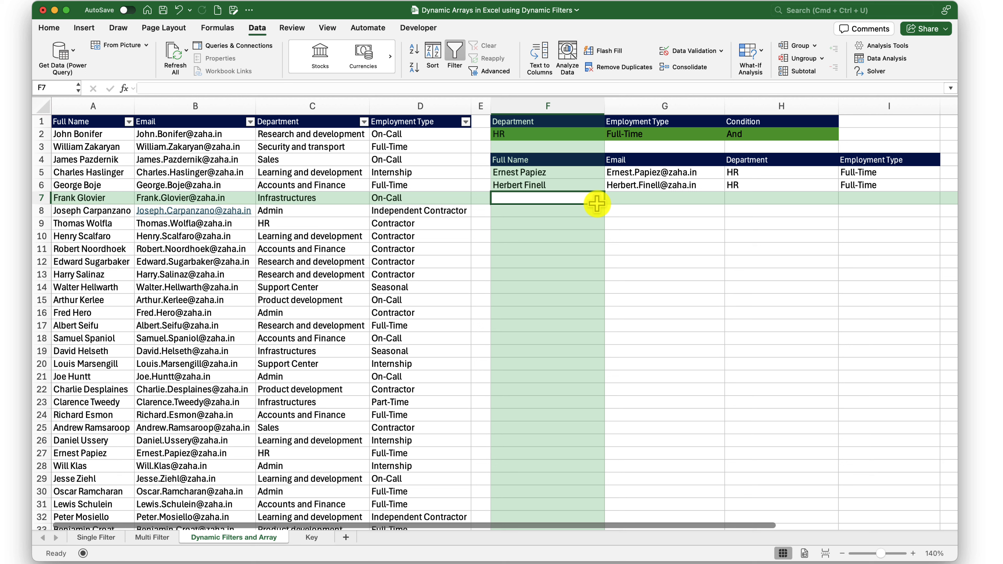
- Go to the Single Filter sheet and view the department choices offered in F2
{"action": "left_click", "coordinate": [106, 541]}
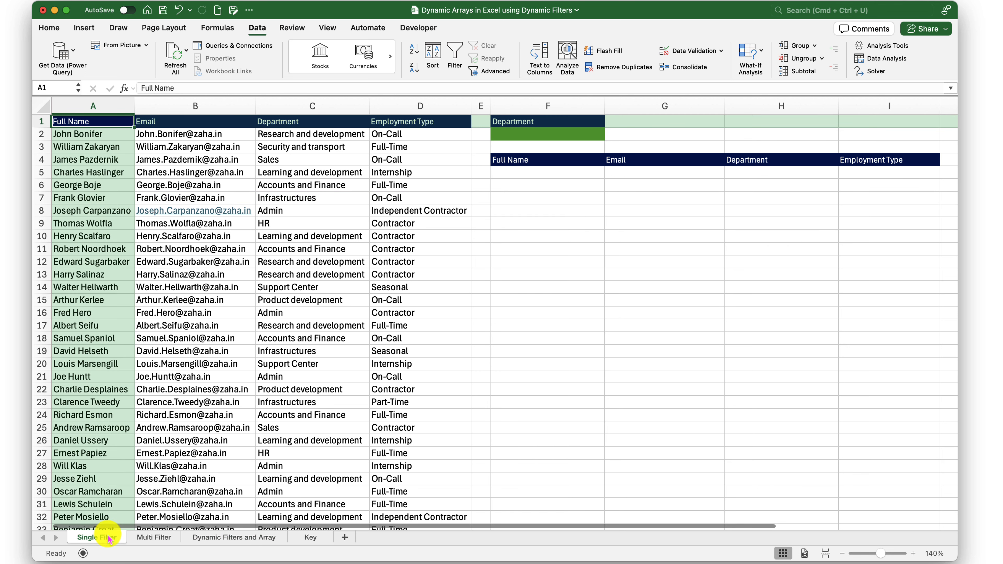
{"action": "left_click", "coordinate": [526, 174]}
{"action": "left_click", "coordinate": [540, 135]}
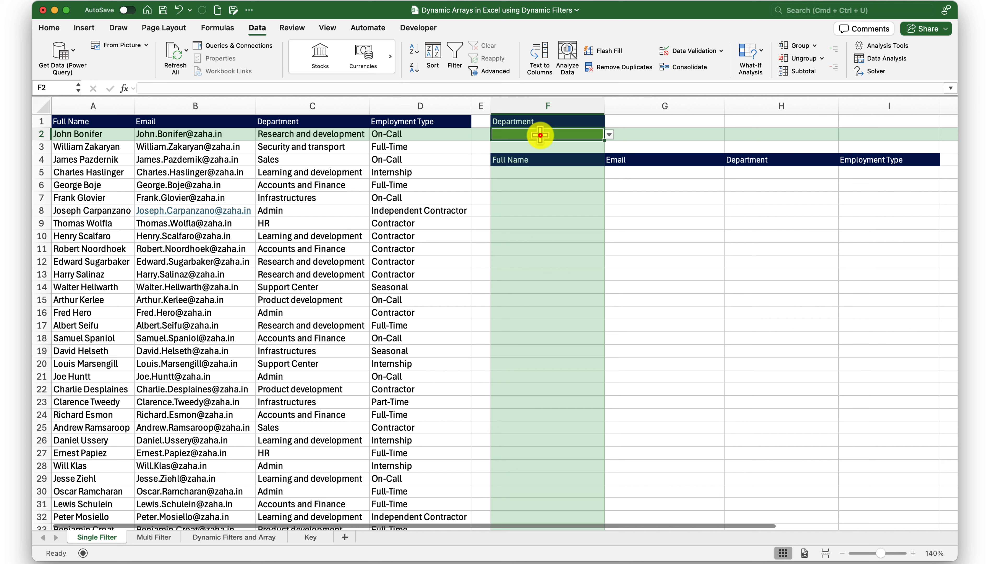
{"action": "left_click", "coordinate": [608, 135]}
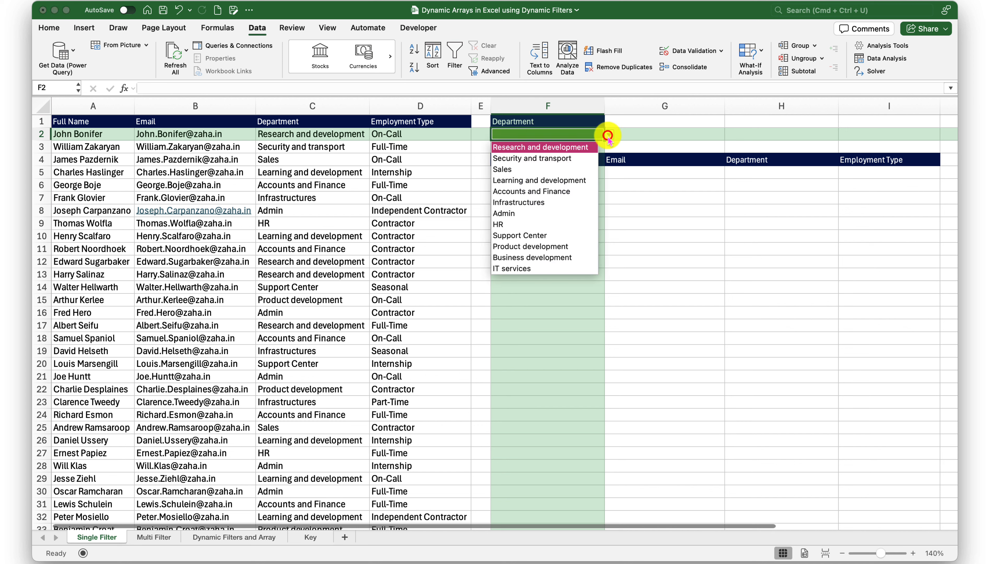
{"action": "left_click", "coordinate": [608, 175]}
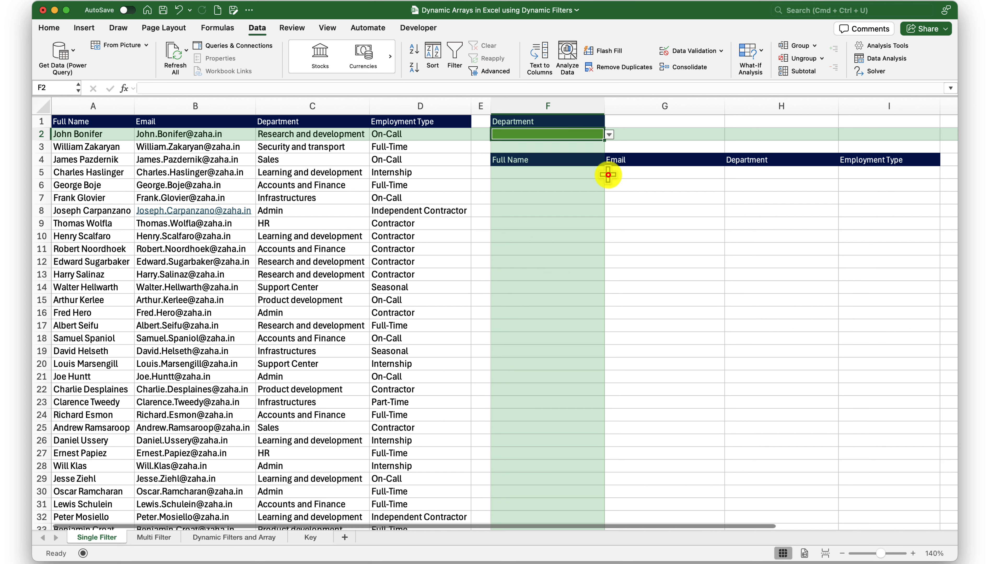
- Examine the output start cell F5, the source data columns and the area where the filtered results go
{"action": "left_click", "coordinate": [568, 173]}
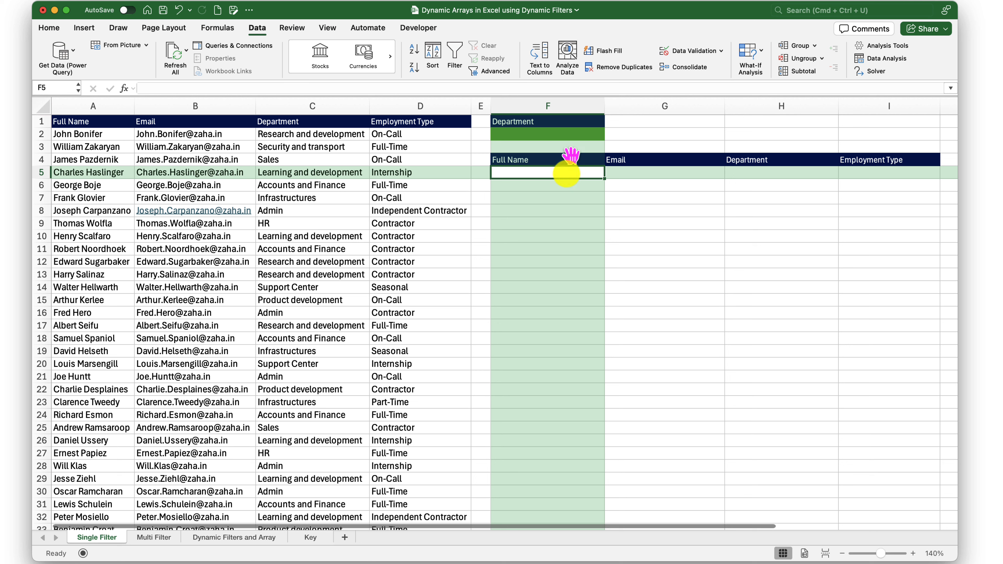
{"action": "left_click", "coordinate": [576, 133]}
{"action": "left_click", "coordinate": [560, 171]}
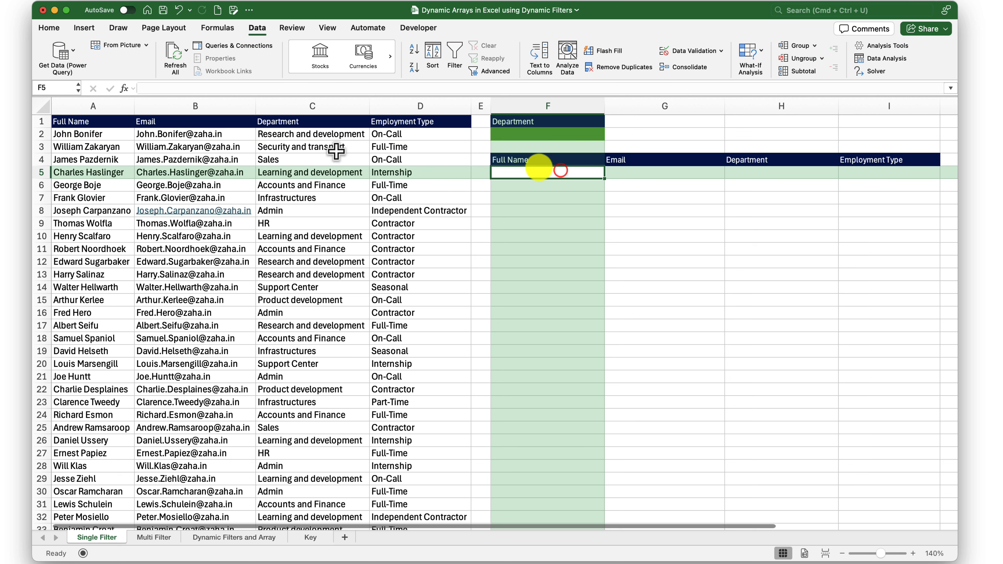
{"action": "left_click_drag", "start_coordinate": [110, 106], "coordinate": [477, 128]}
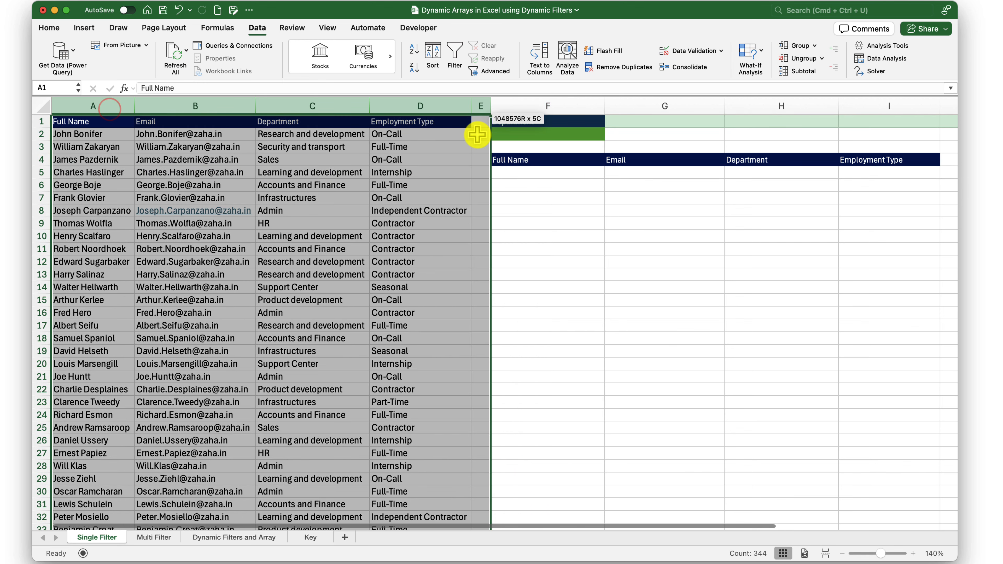
{"action": "left_click", "coordinate": [533, 173]}
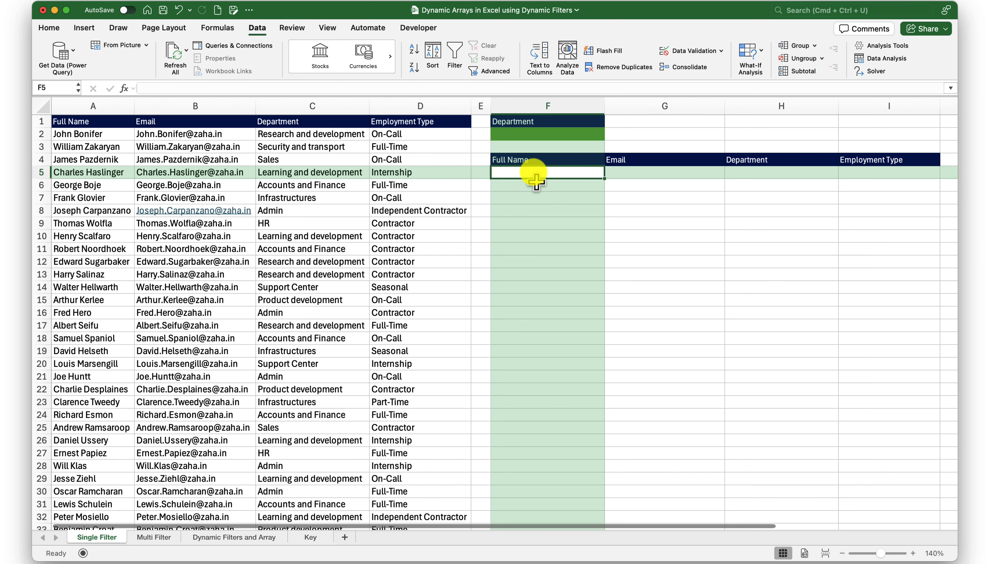
{"action": "left_click_drag", "start_coordinate": [533, 173], "coordinate": [847, 370]}
- Start a FILTER formula in F5 with the employee data range A1:D86 as its array argument
{"action": "left_click", "coordinate": [536, 173]}
{"action": "type", "text": "=fil"}
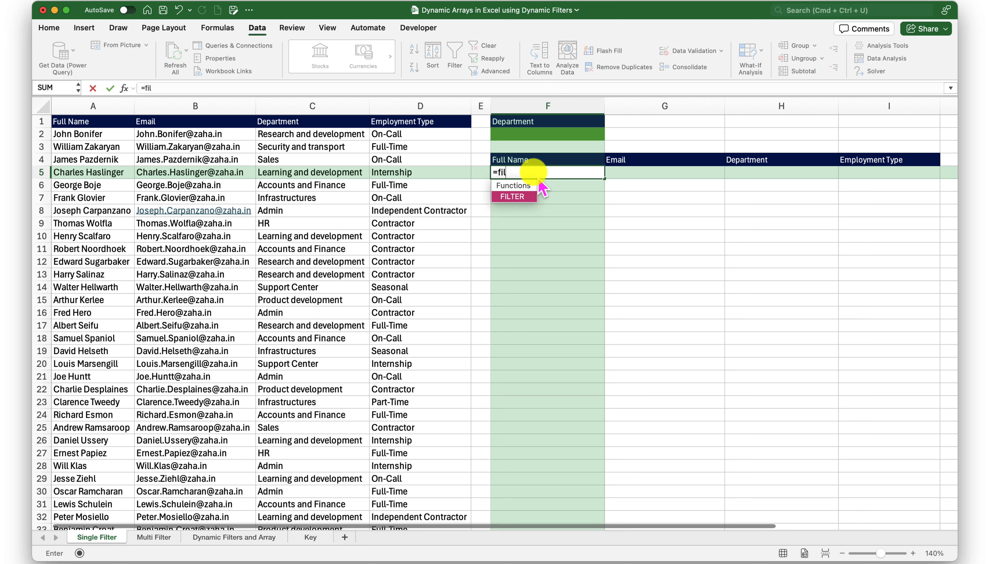
{"action": "key", "text": "Tab"}
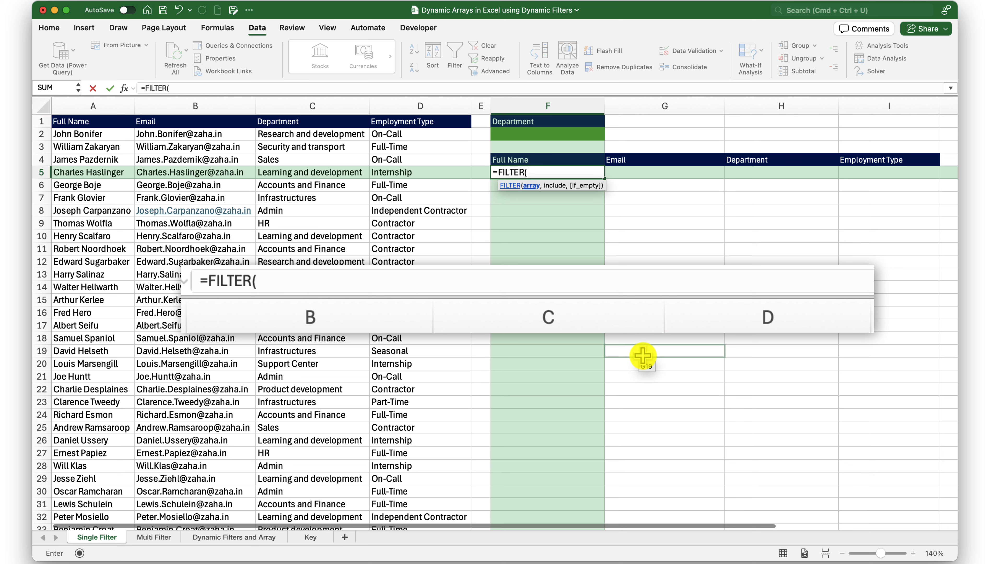
{"action": "left_click_drag", "start_coordinate": [105, 107], "coordinate": [434, 115]}
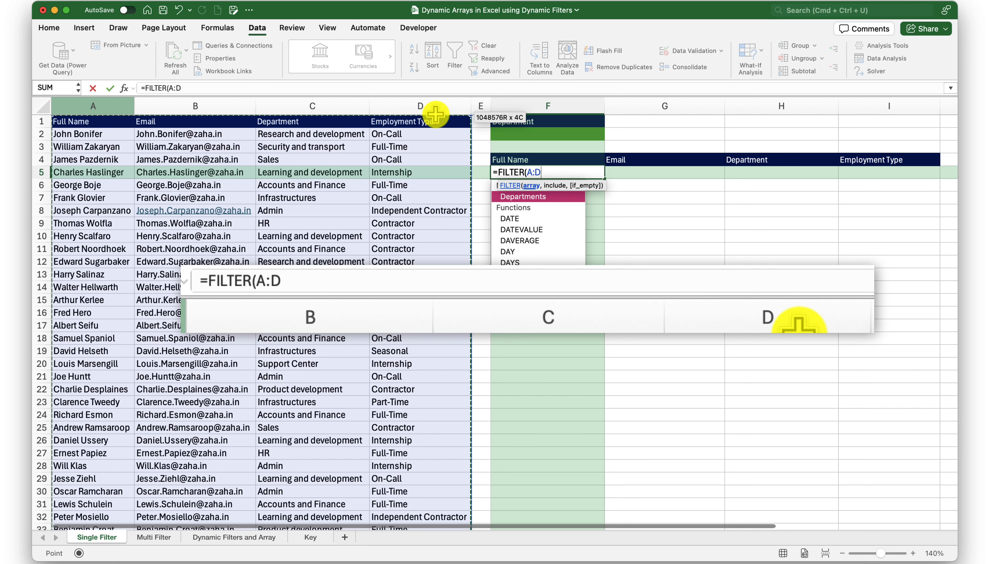
{"action": "left_click", "coordinate": [117, 125]}
{"action": "key", "text": "super+shift+Right"}
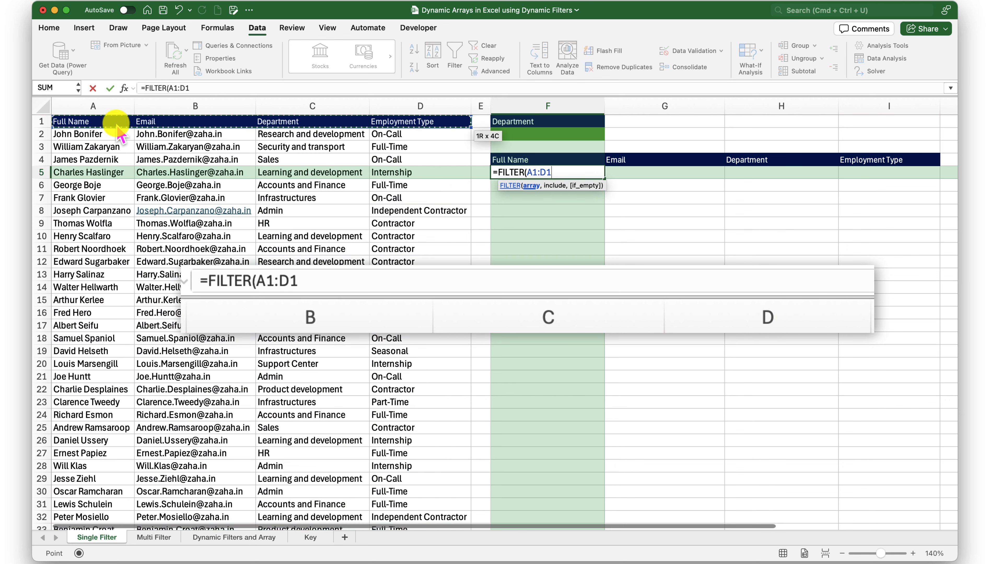
{"action": "key", "text": "super+shift+Down"}
{"action": "scroll", "coordinate": [237, 187], "scroll_direction": "up", "scroll_amount": 15}
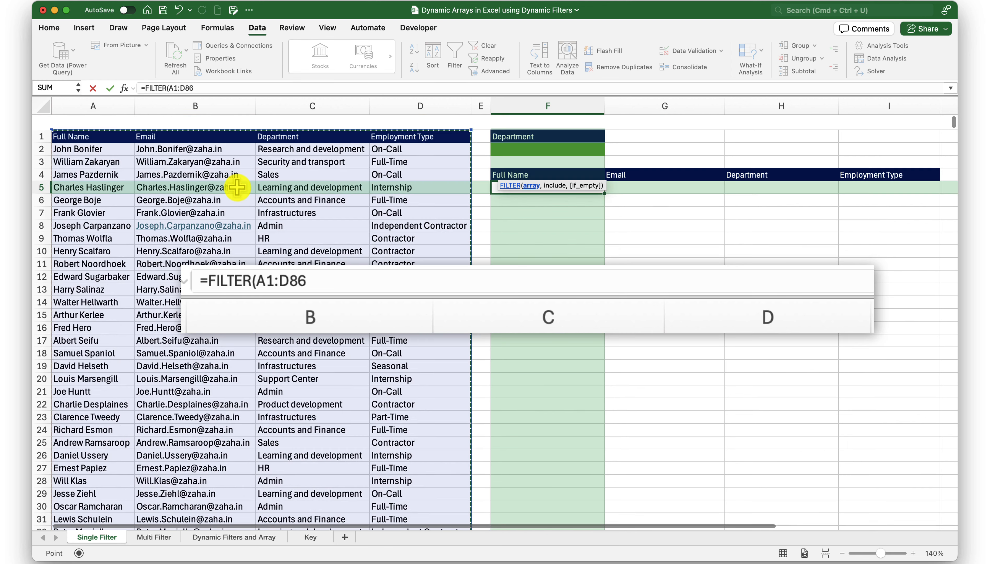
{"action": "left_click", "coordinate": [241, 88]}
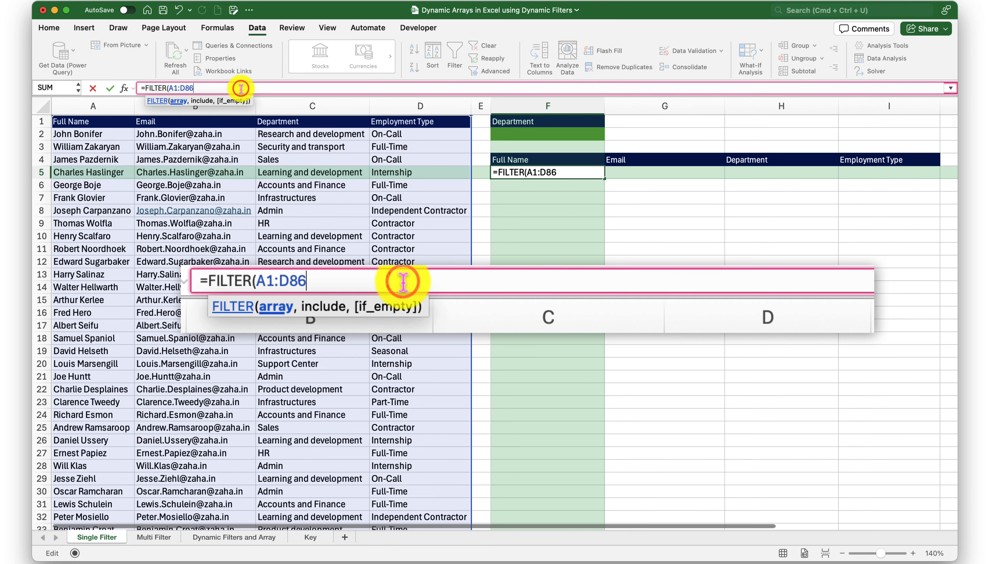
{"action": "type", "text": ","}
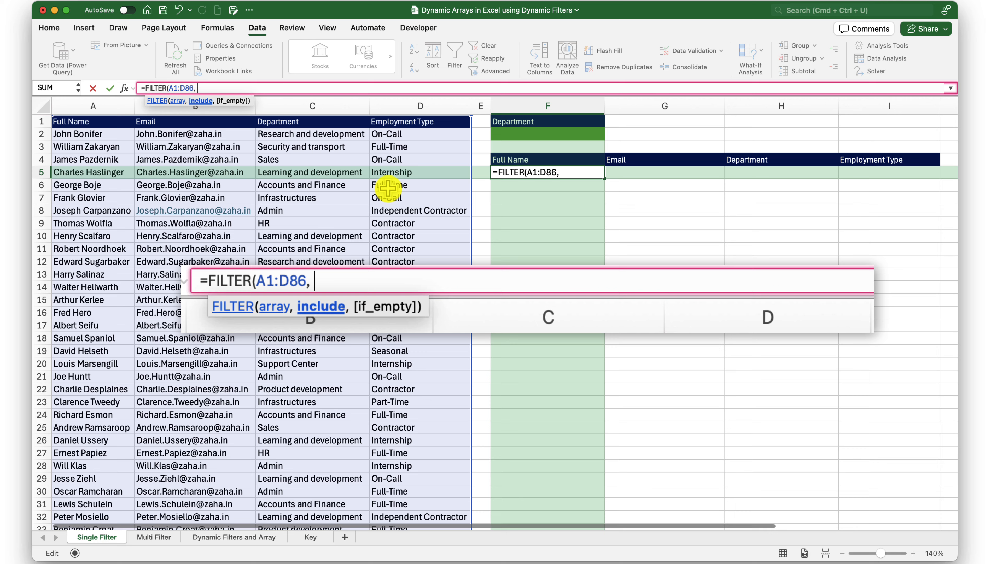
- Add the include condition C1:C86=F2 so the formula matches the Department column against the selected department
{"action": "left_click", "coordinate": [339, 123]}
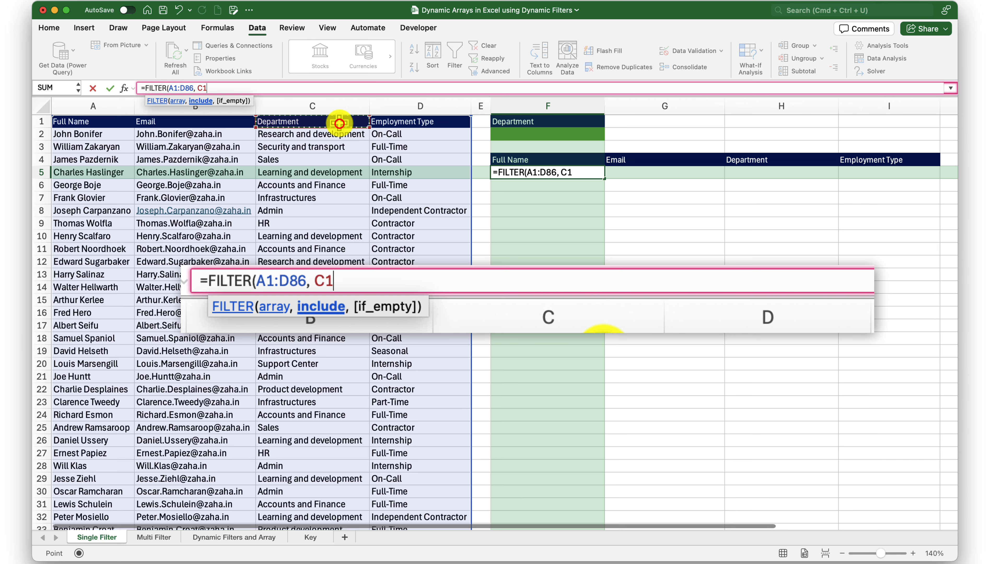
{"action": "key", "text": "super+shift+Down"}
{"action": "scroll", "coordinate": [348, 145], "scroll_direction": "up", "scroll_amount": 10}
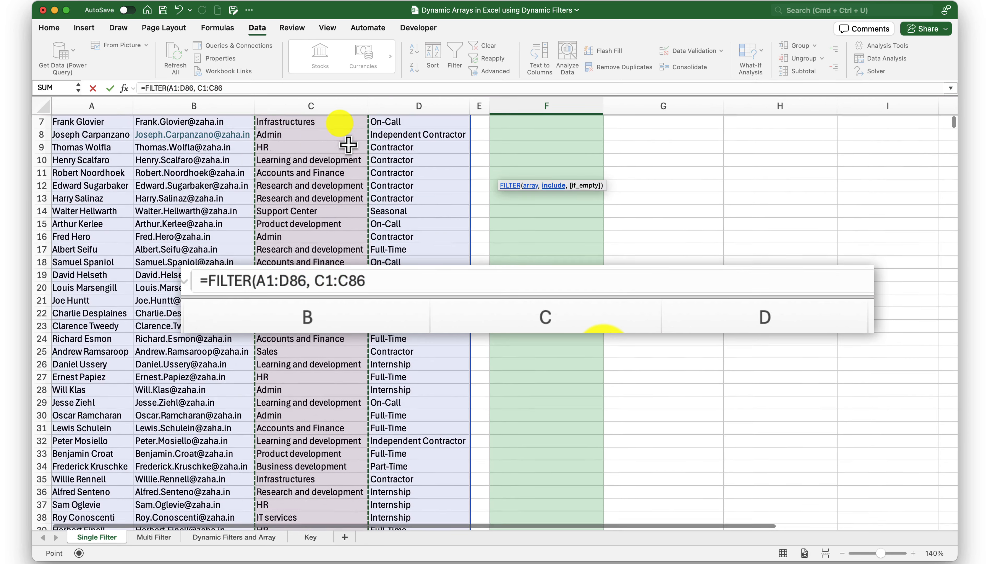
{"action": "scroll", "coordinate": [347, 138], "scroll_direction": "up", "scroll_amount": 3}
{"action": "left_click", "coordinate": [345, 86]}
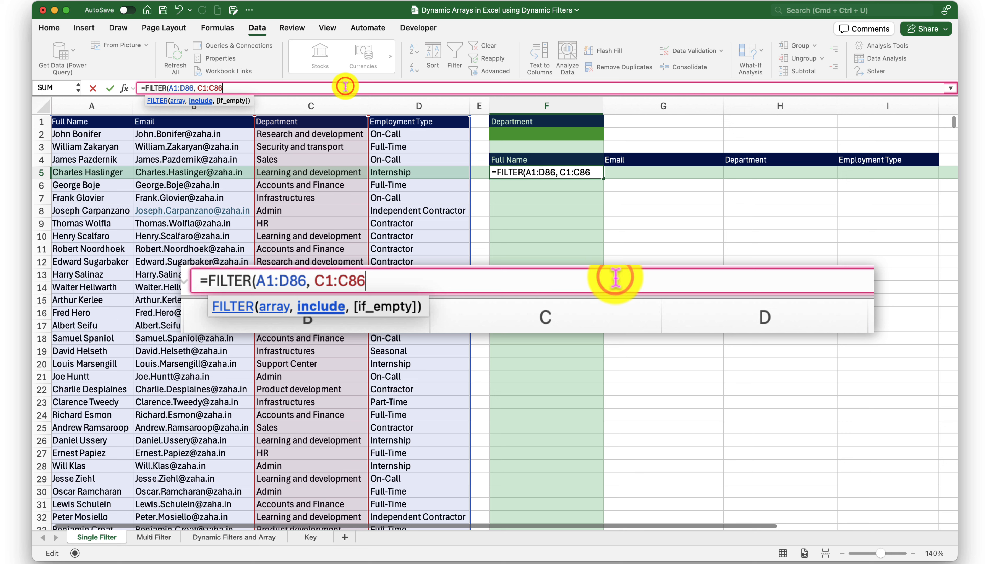
{"action": "type", "text": "="}
{"action": "left_click", "coordinate": [509, 135]}
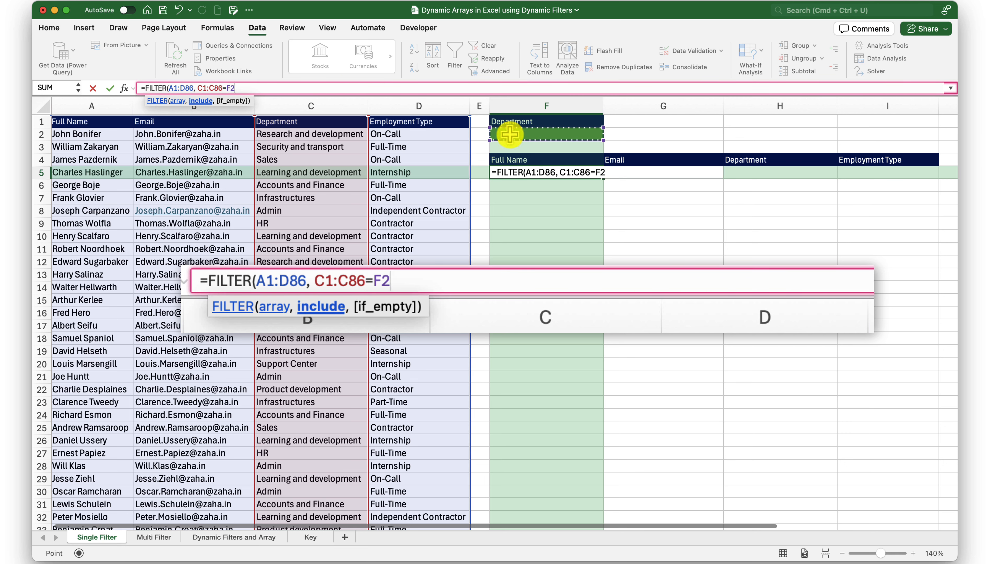
- Complete the FILTER formula with "Not Found" as the if_empty value and enter it
{"action": "type", "text": ", "}
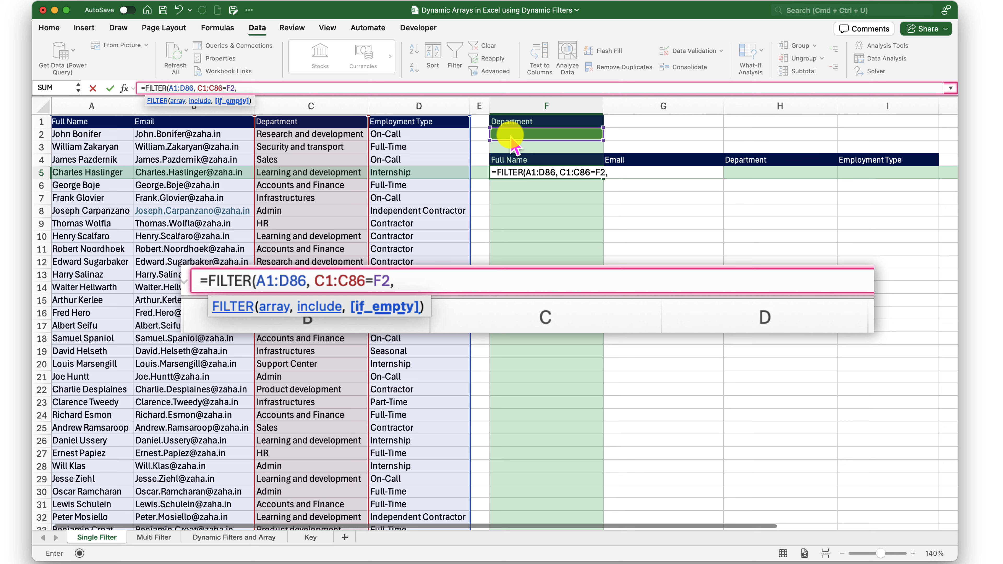
{"action": "type", "text": "\"Not Fo"}
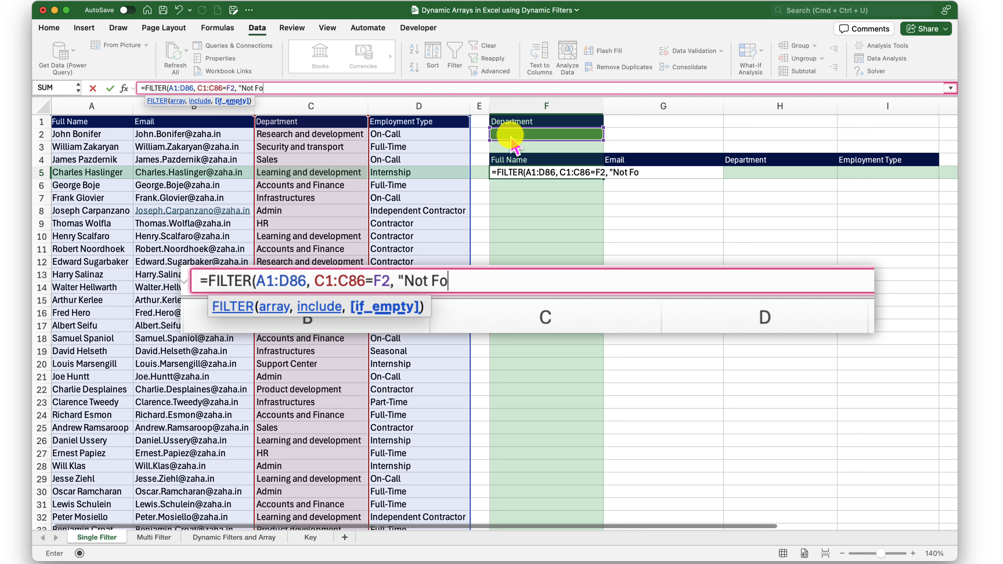
{"action": "type", "text": "und\")"}
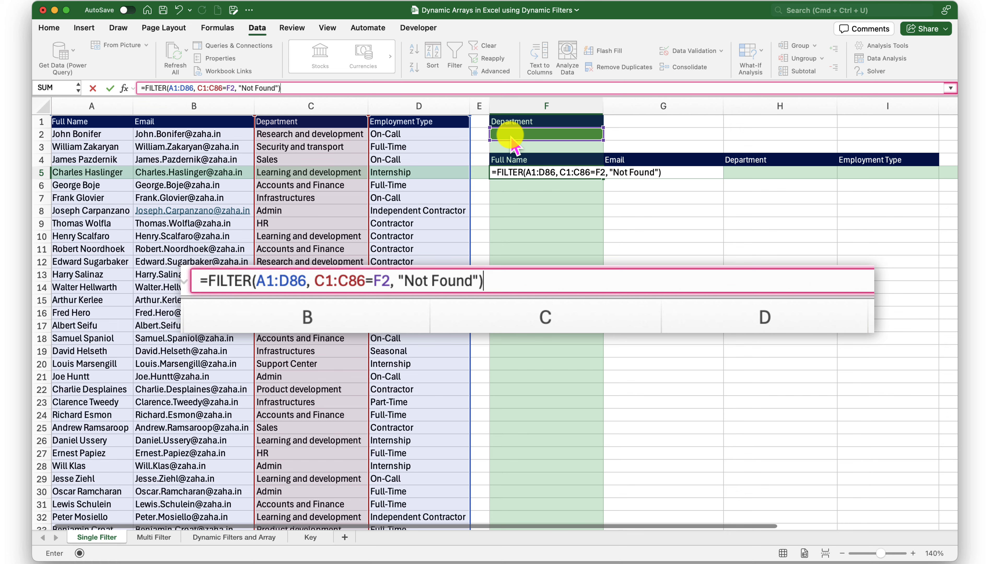
{"action": "key", "text": "Return"}
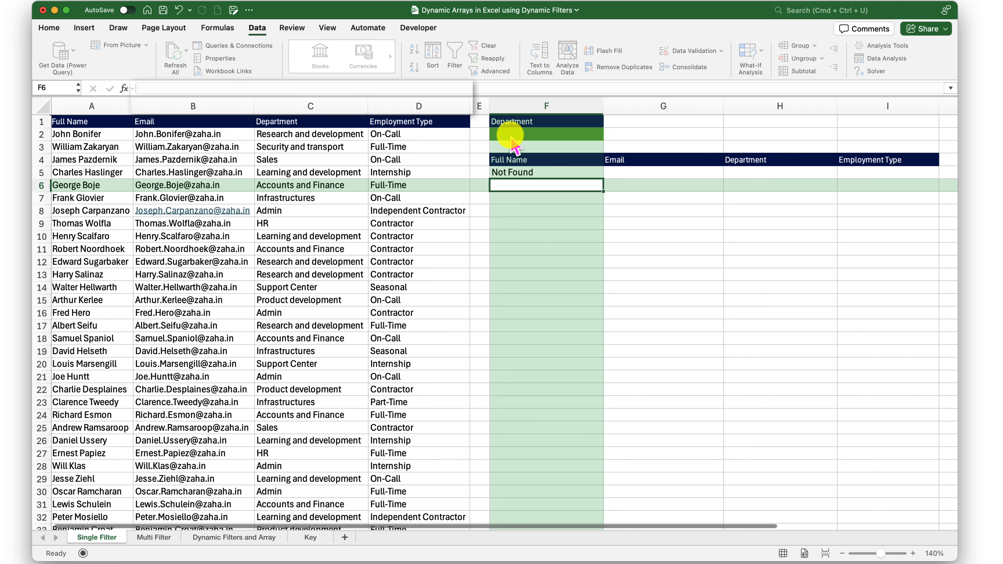
- Set the department in F2 to Accounts and Finance and check the filtered rows under the result headers
{"action": "left_click", "coordinate": [511, 135]}
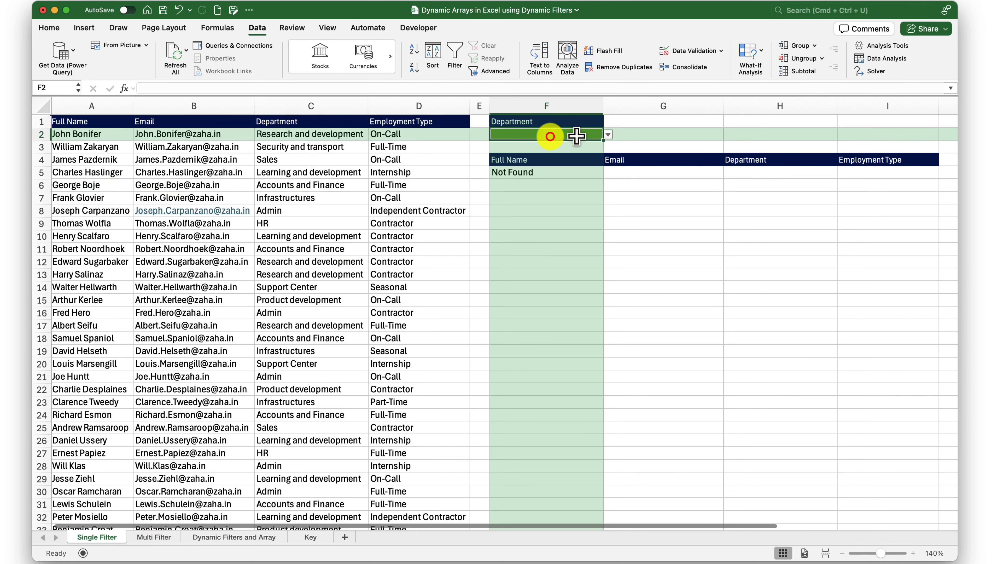
{"action": "left_click", "coordinate": [608, 135]}
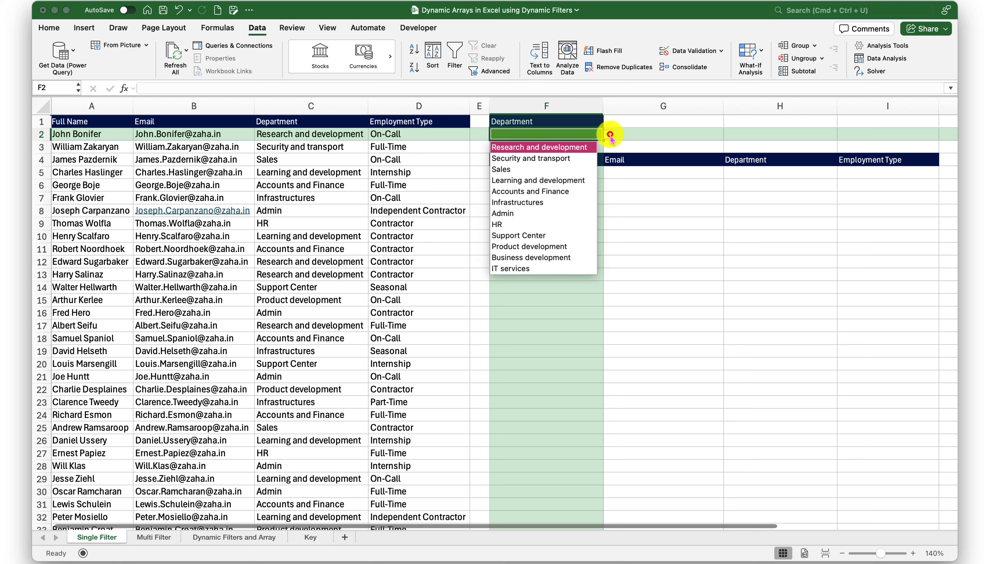
{"action": "left_click", "coordinate": [551, 193]}
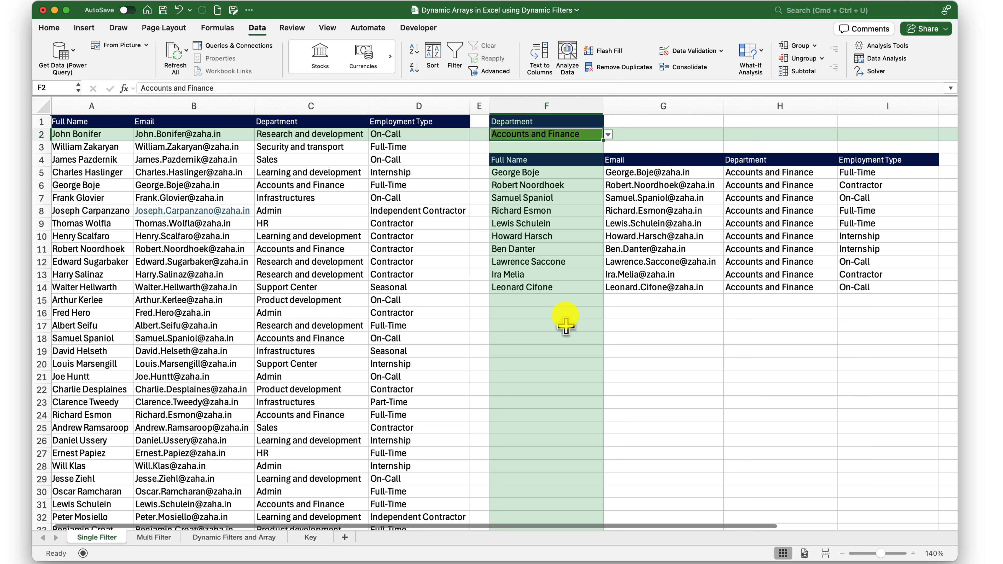
{"action": "left_click_drag", "start_coordinate": [527, 161], "coordinate": [810, 284]}
- Switch the department in F2 to Sales to test the filter
{"action": "left_click", "coordinate": [565, 136]}
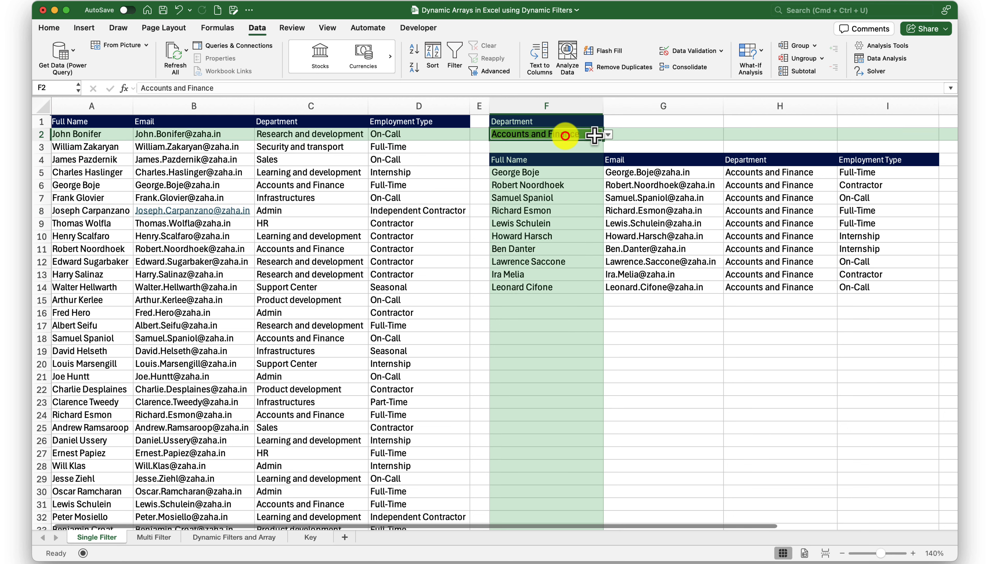
{"action": "left_click", "coordinate": [608, 135]}
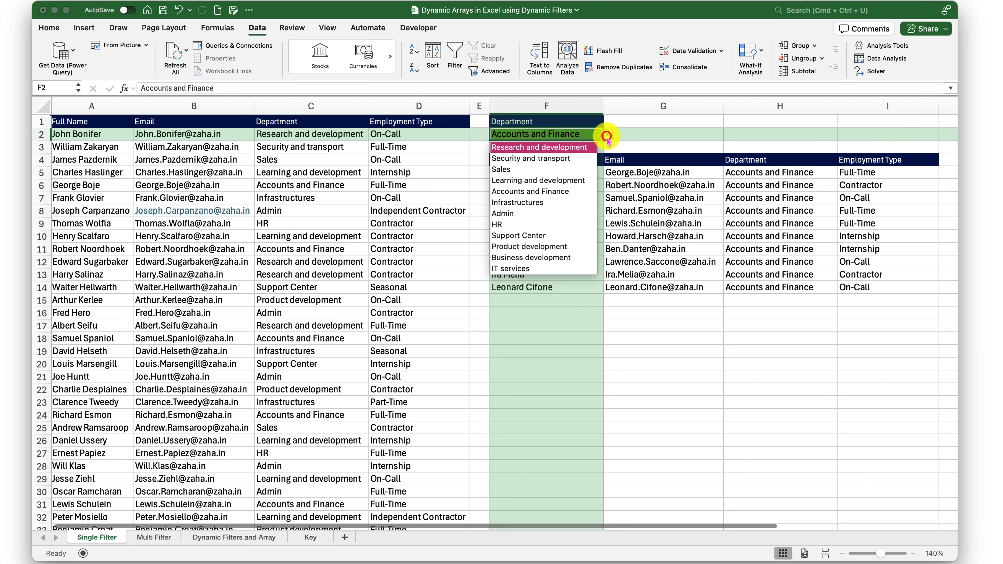
{"action": "left_click", "coordinate": [540, 170]}
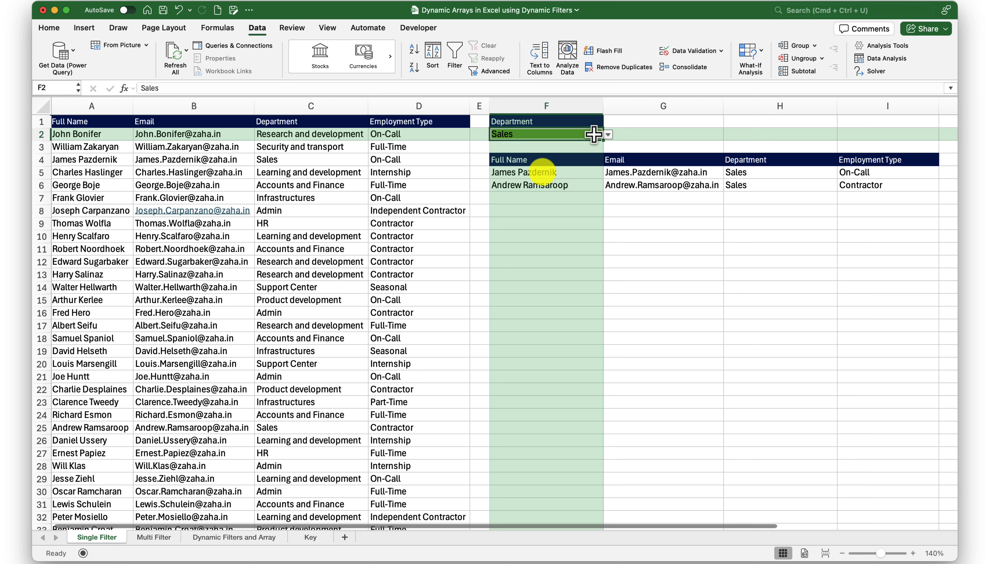
- Set the department in F2 to Product development and view the FILTER formula in F5
{"action": "left_click", "coordinate": [608, 135]}
{"action": "left_click", "coordinate": [549, 247]}
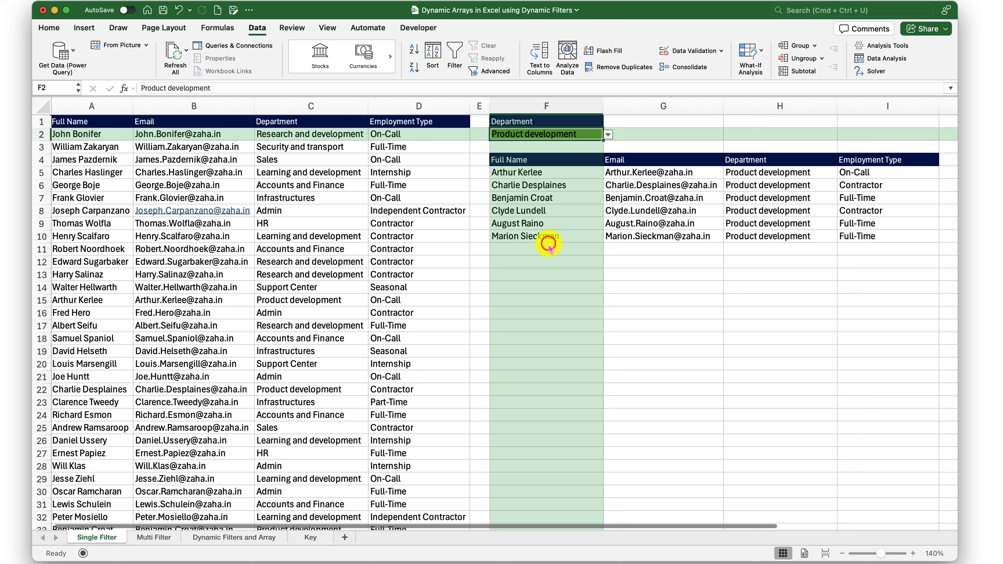
{"action": "left_click", "coordinate": [570, 170]}
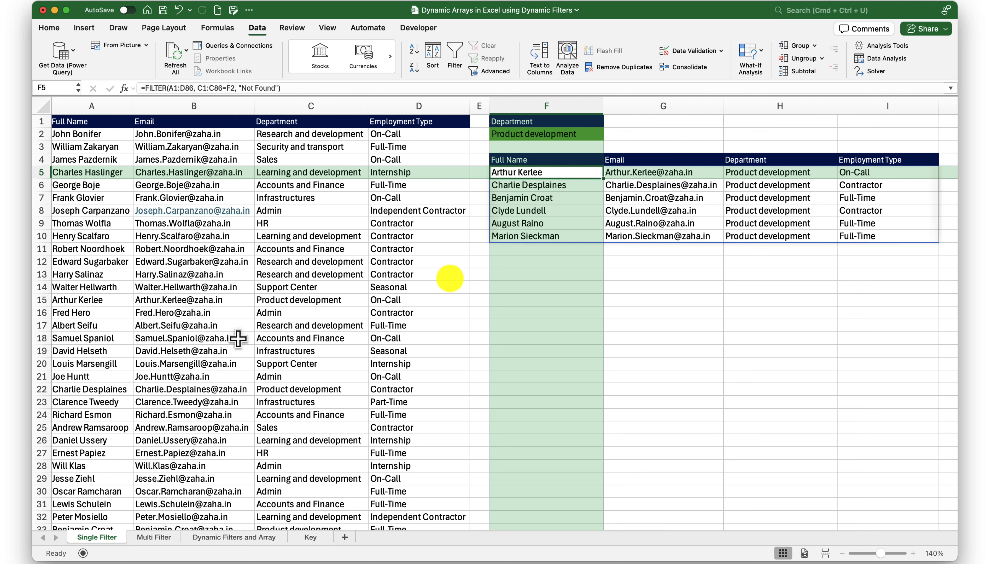
- Go to the Multi Filter sheet and examine the criteria cells F2 and G2 and the output start cell F5
{"action": "left_click", "coordinate": [173, 533]}
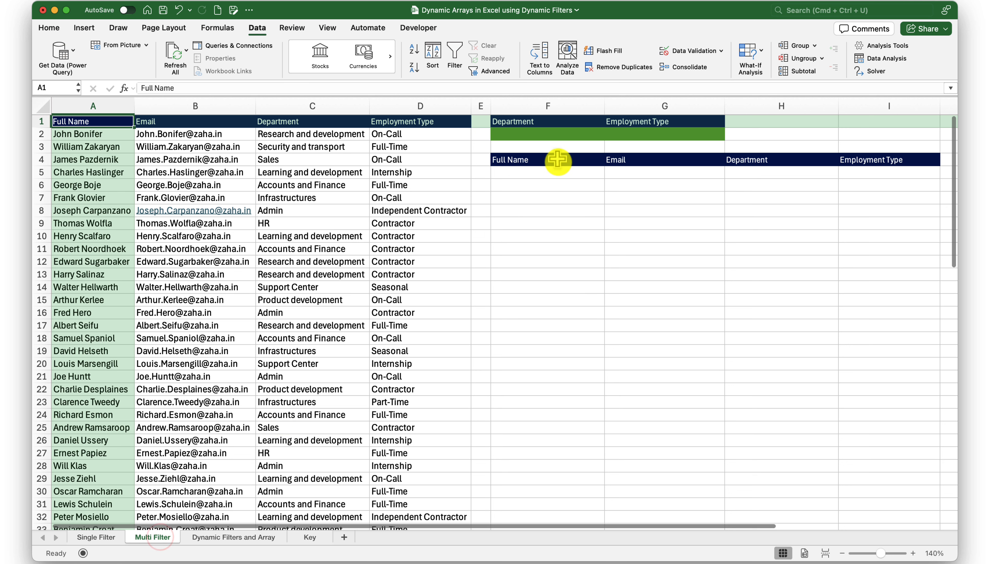
{"action": "left_click", "coordinate": [538, 173]}
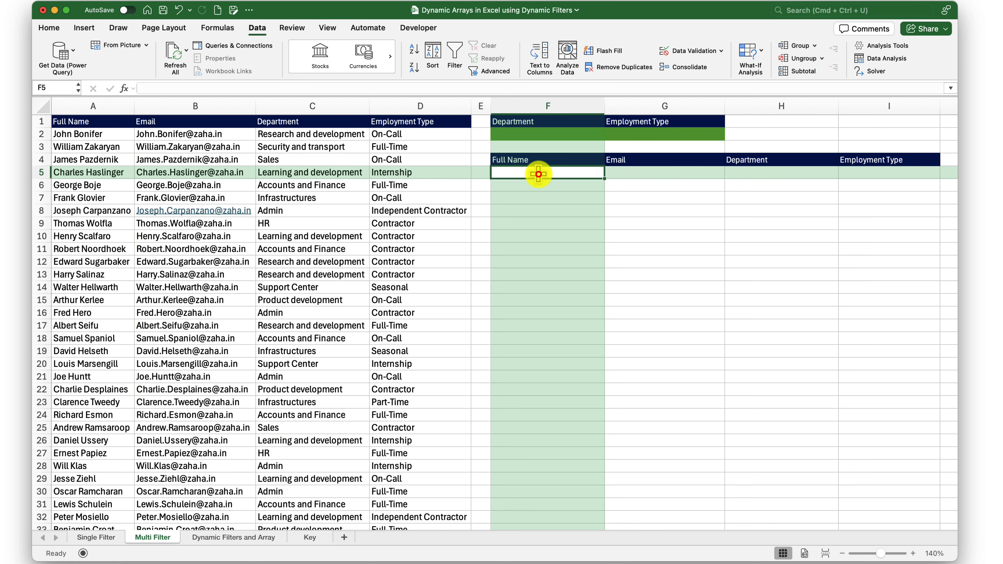
{"action": "left_click", "coordinate": [536, 136]}
{"action": "left_click", "coordinate": [648, 136]}
{"action": "left_click", "coordinate": [557, 136]}
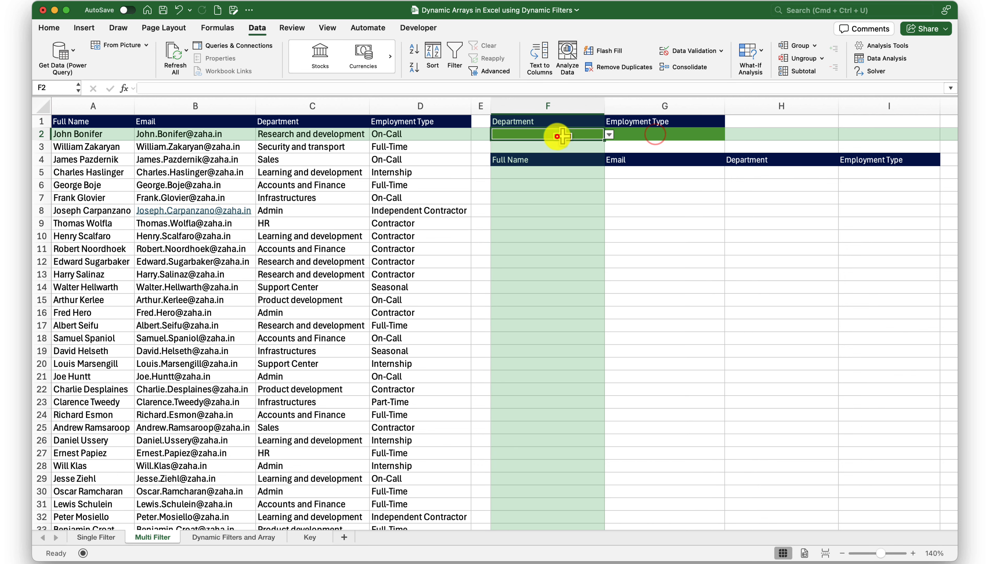
{"action": "left_click", "coordinate": [651, 136]}
{"action": "left_click", "coordinate": [538, 174]}
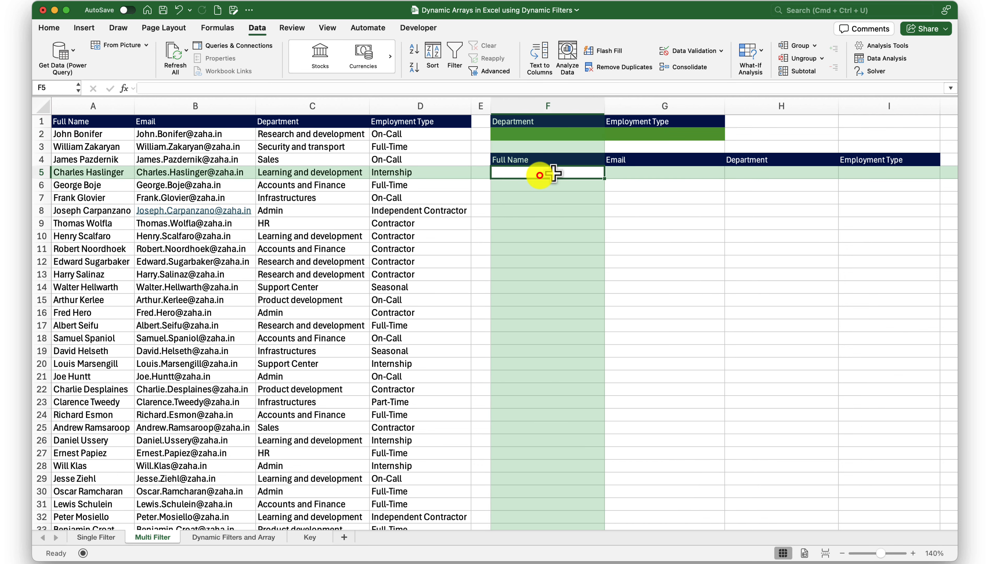
{"action": "left_click", "coordinate": [648, 134]}
- Start a FILTER formula in F5 with the whole columns A:D as its array argument
{"action": "left_click", "coordinate": [542, 175]}
{"action": "type", "text": "="}
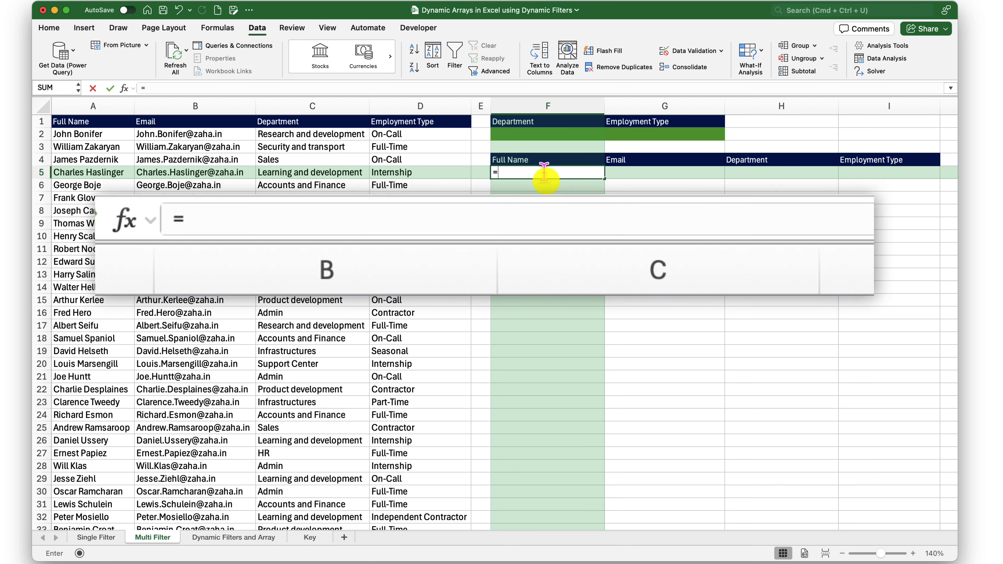
{"action": "type", "text": "fil"}
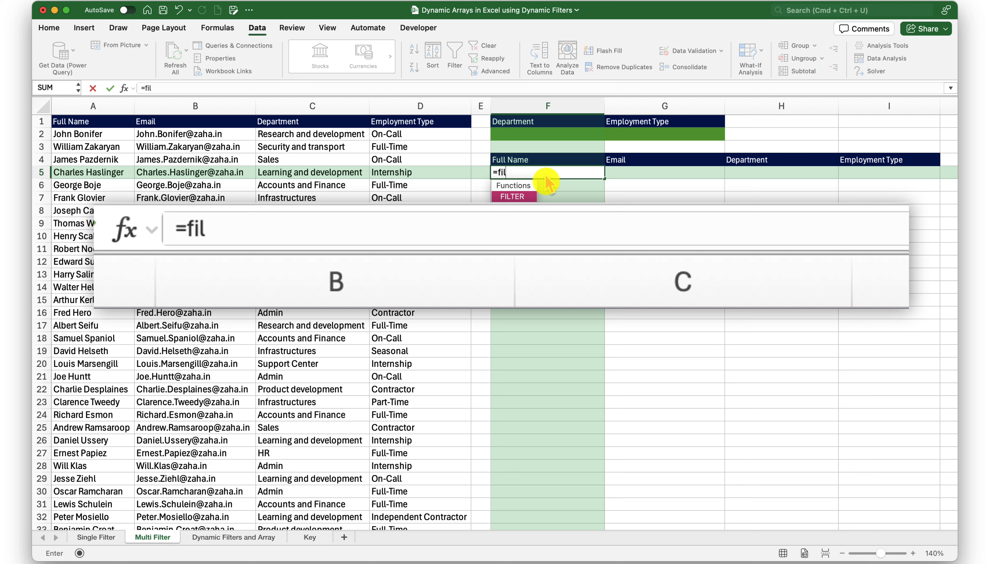
{"action": "key", "text": "Tab"}
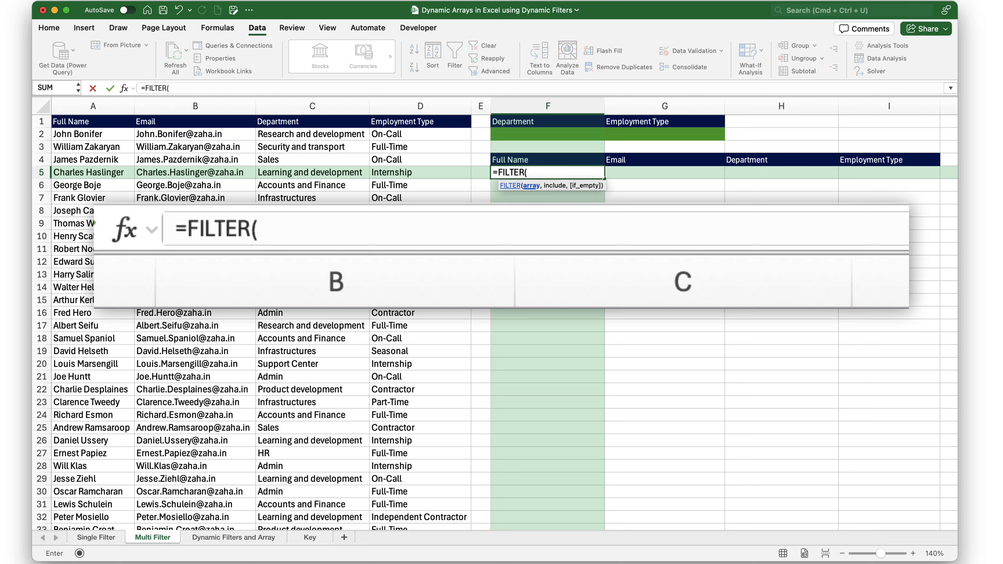
{"action": "mouse_move", "coordinate": [93, 105]}
{"action": "left_mouse_down"}
{"action": "mouse_move", "coordinate": [403, 115]}
{"action": "mouse_move", "coordinate": [407, 127]}
{"action": "left_mouse_up"}
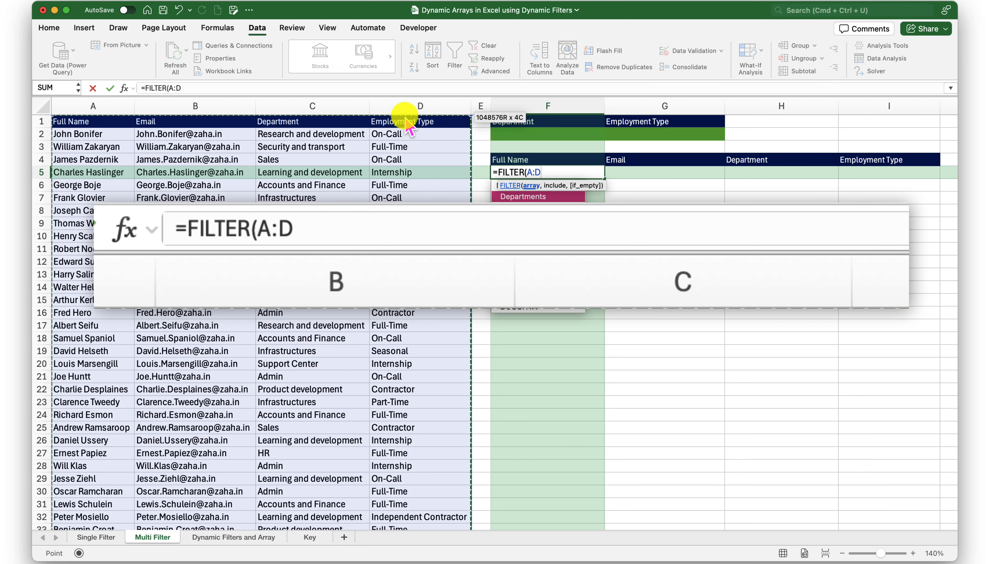
{"action": "type", "text": ","}
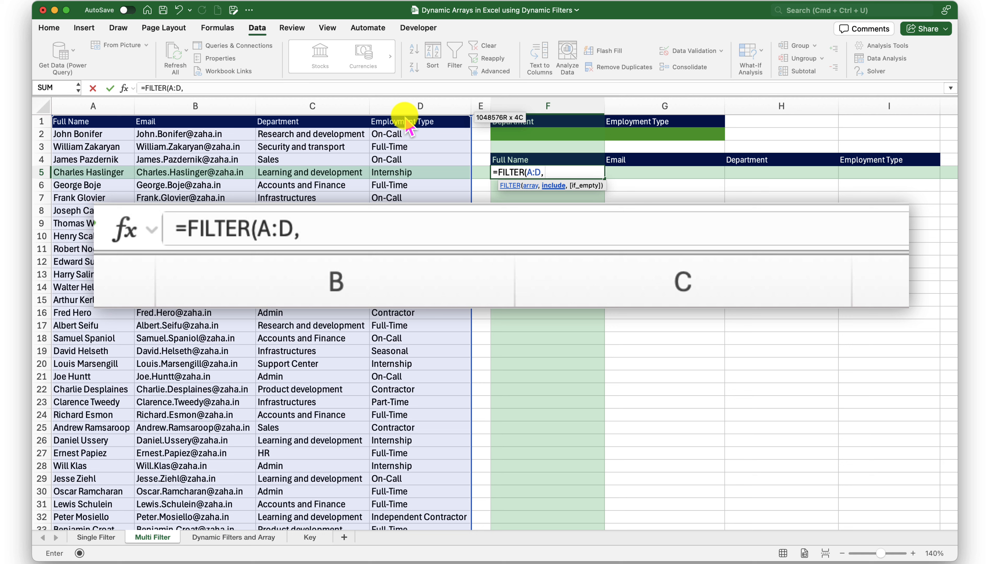
- Add the department condition (C:C=F2) as the first part of the FILTER formula's include argument
{"action": "type", "text": "("}
{"action": "left_click", "coordinate": [332, 106]}
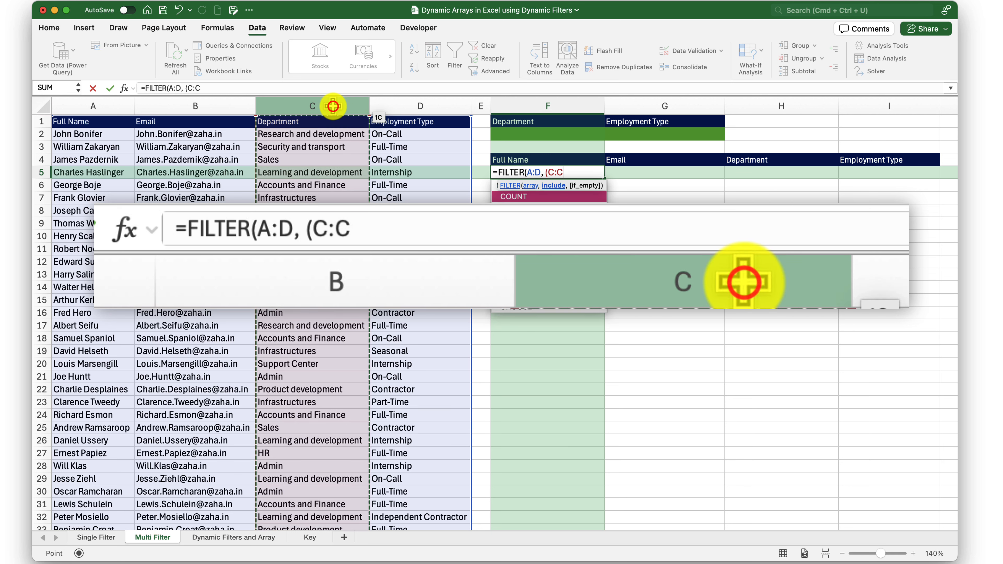
{"action": "type", "text": "="}
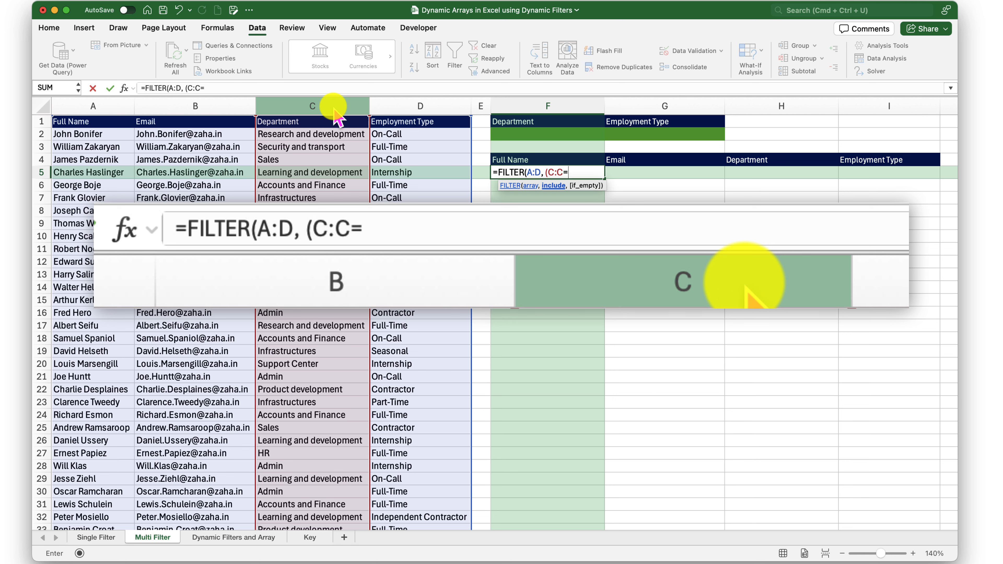
{"action": "left_click", "coordinate": [528, 134]}
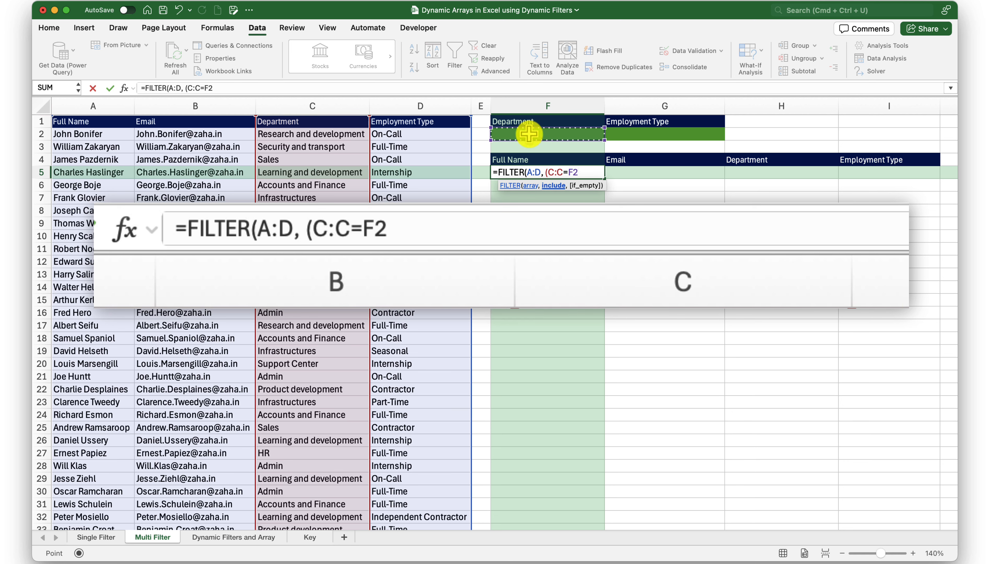
{"action": "type", "text": ")"}
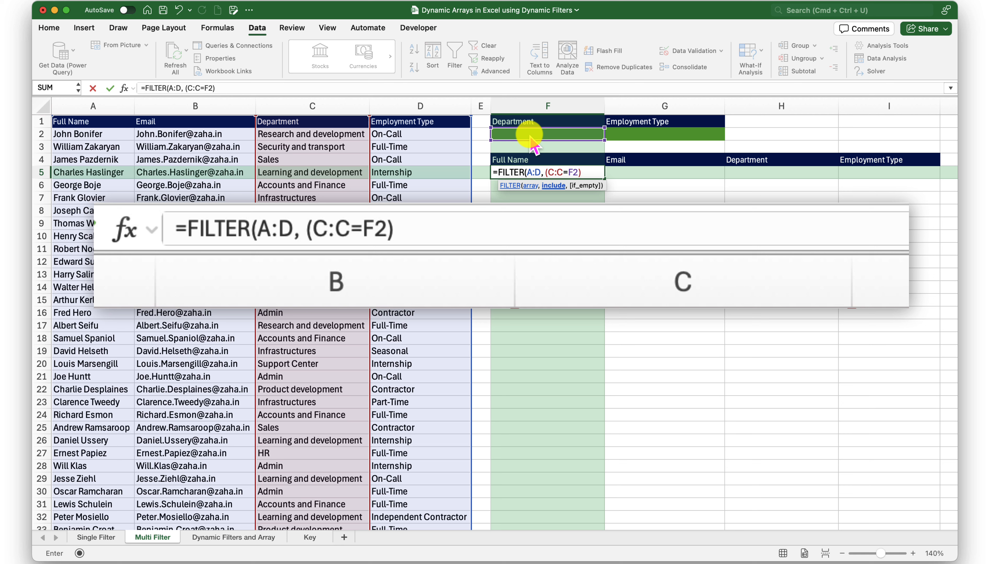
- Multiply the department condition by the employment type condition (D:D=G2) to complete the include argument
{"action": "type", "text": "*"}
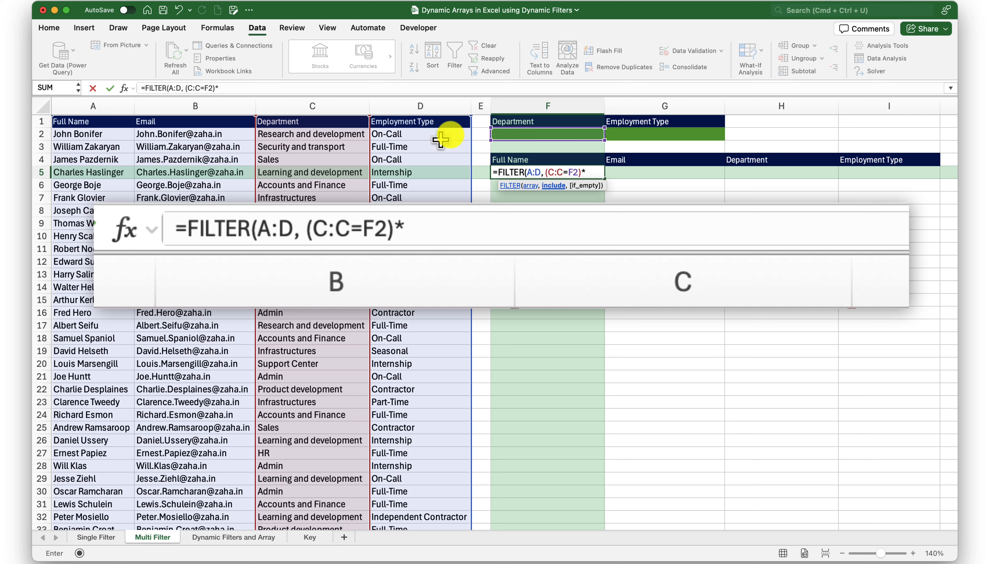
{"action": "type", "text": "("}
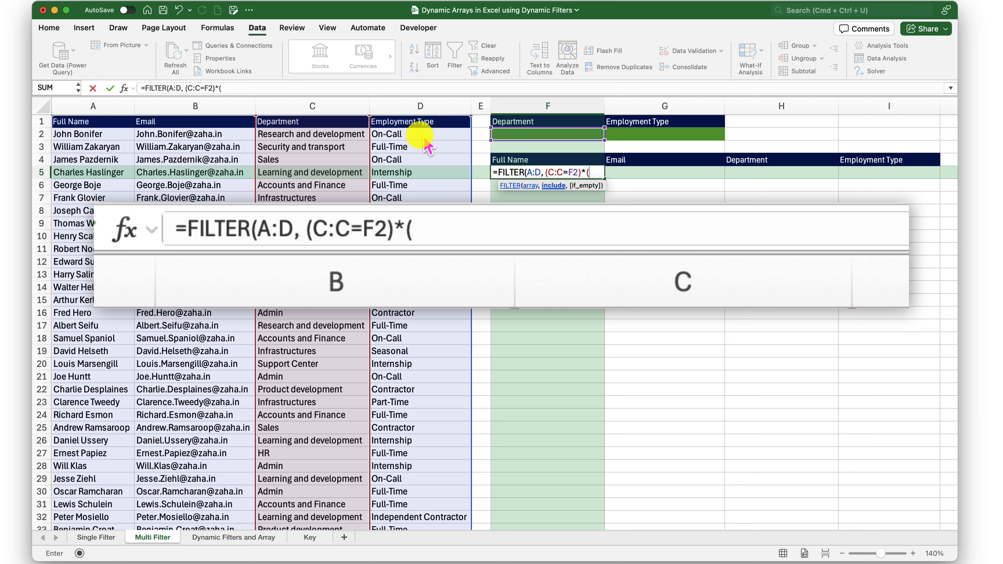
{"action": "left_click", "coordinate": [421, 107]}
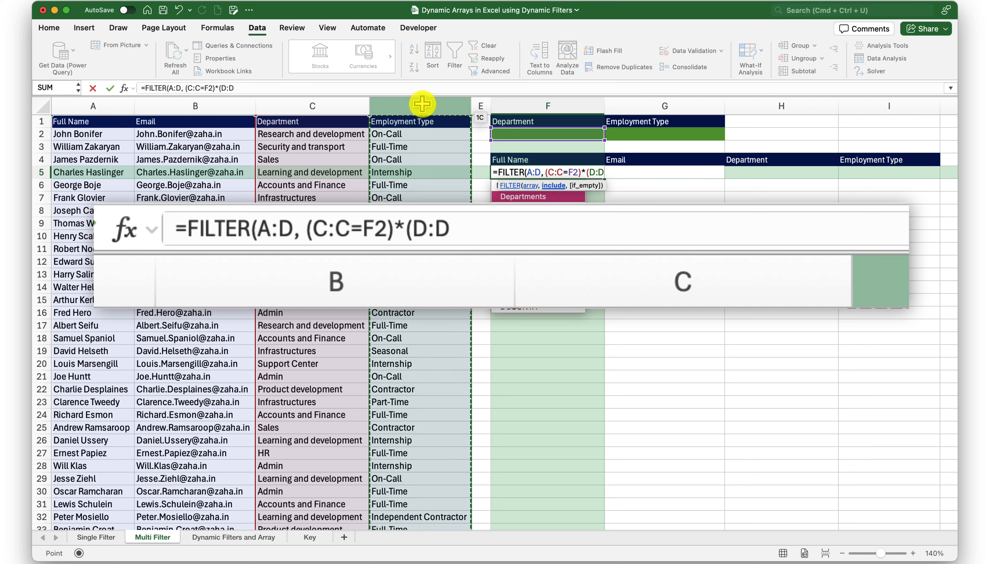
{"action": "type", "text": "="}
{"action": "left_click", "coordinate": [651, 132]}
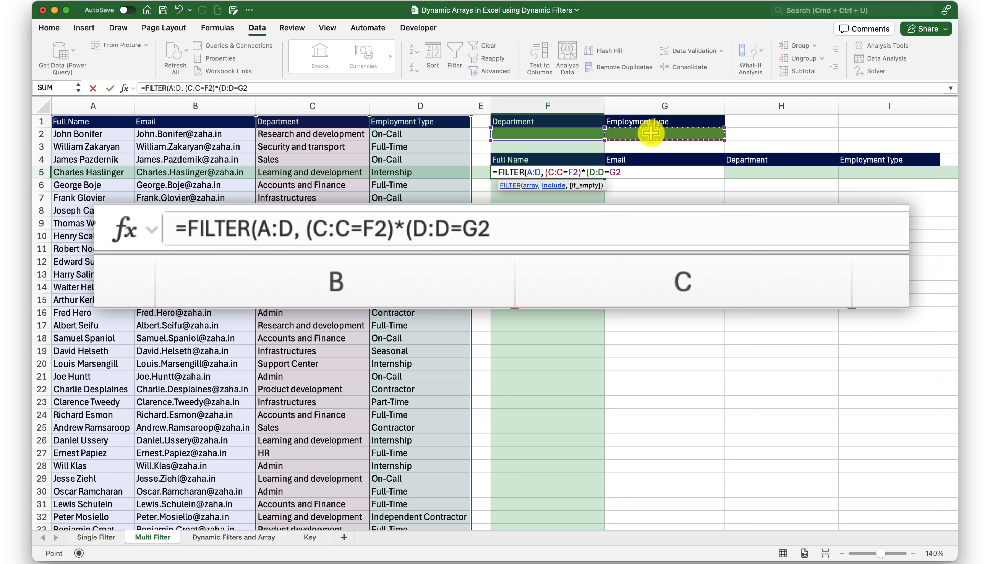
{"action": "type", "text": "),"}
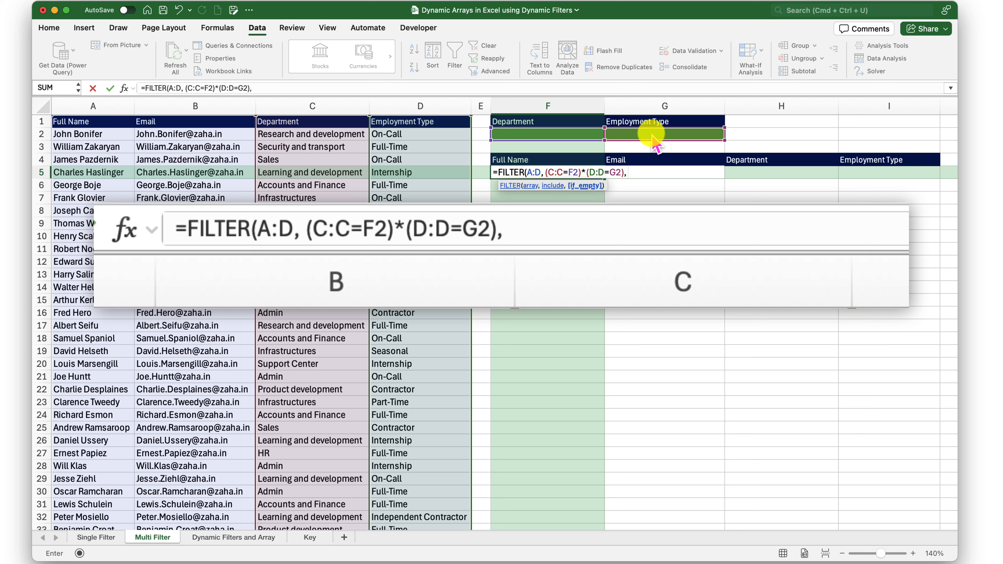
- Set the FILTER formula's if_empty argument to "Not Found" and enter the formula in F5
{"action": "type", "text": " \"Not"}
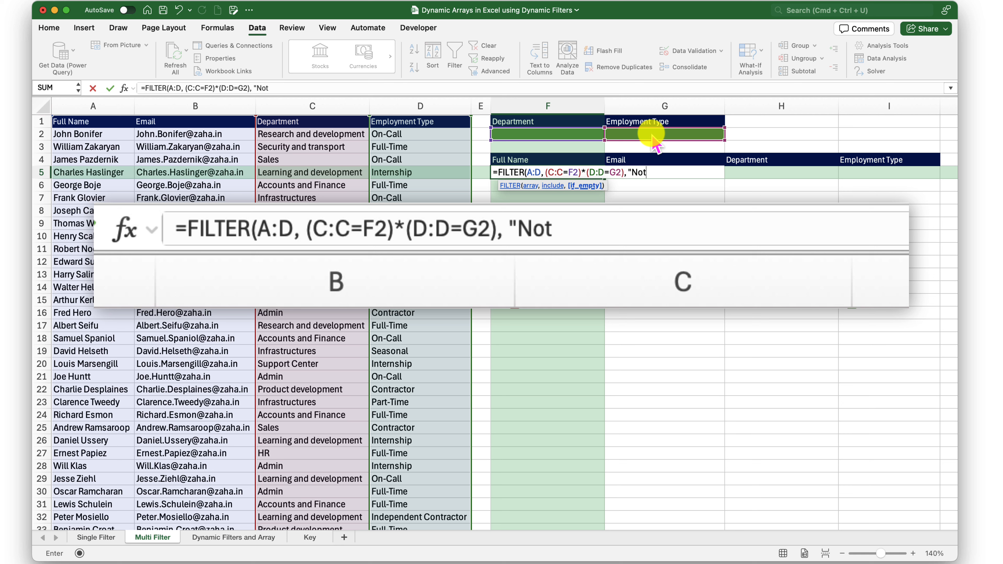
{"action": "type", "text": " Found"}
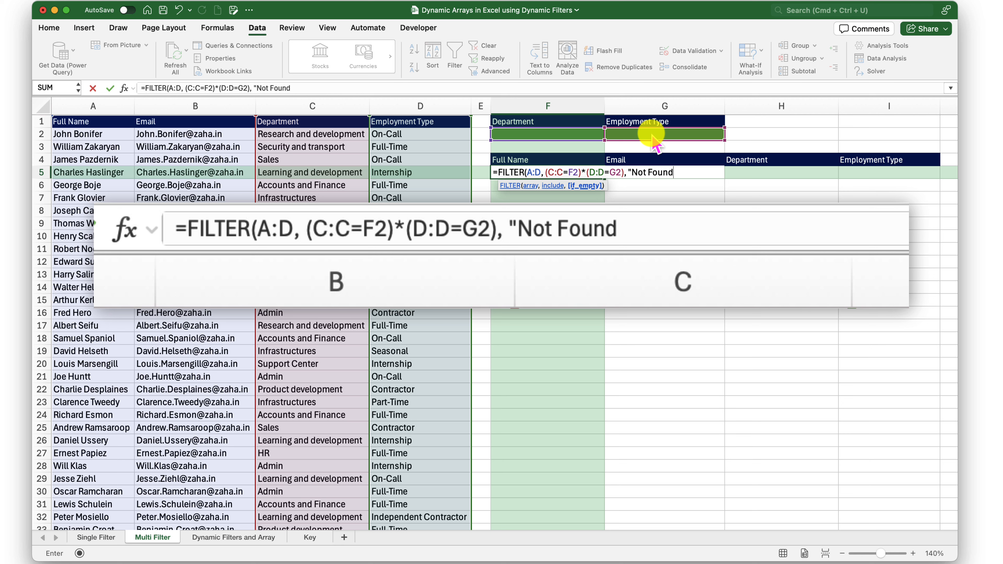
{"action": "type", "text": "\")"}
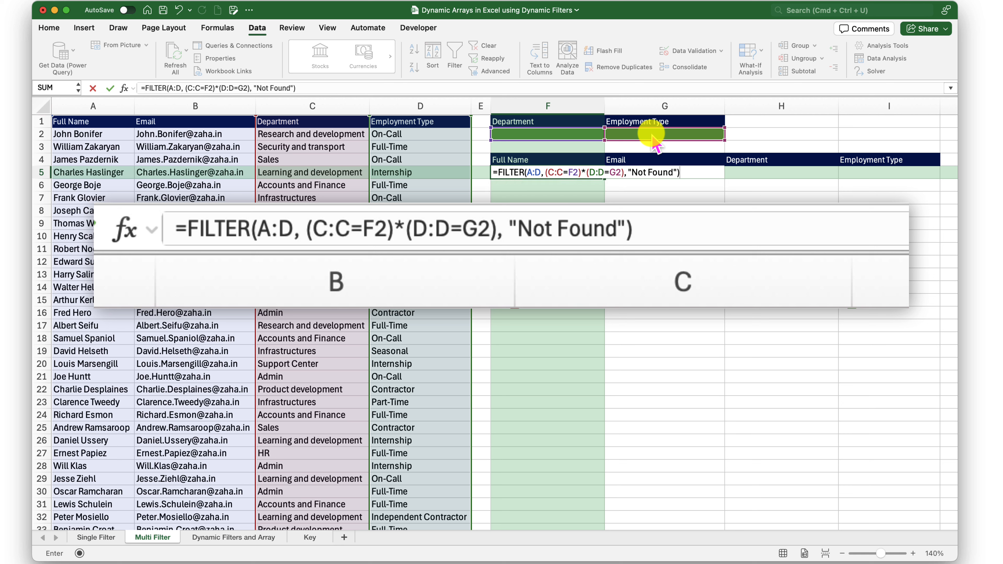
{"action": "key", "text": "Return"}
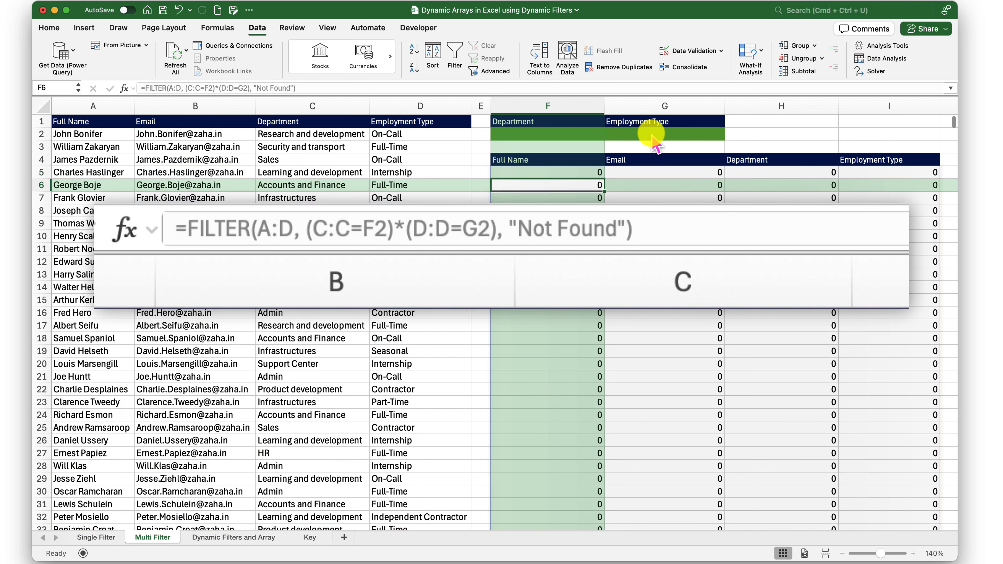
- Examine the A:D array reference in F5's formula and look for the last row of the employee data
{"action": "left_click", "coordinate": [569, 177]}
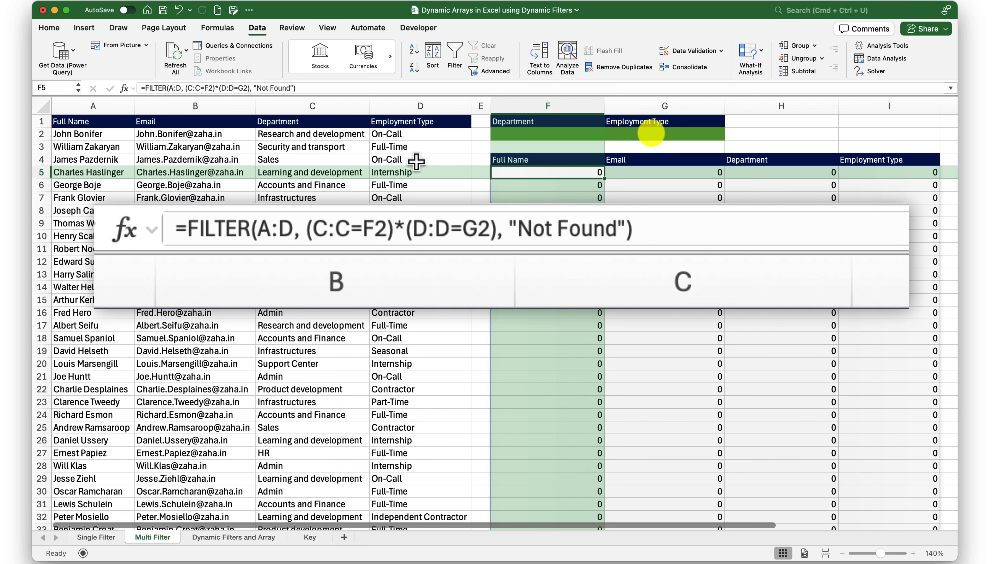
{"action": "left_click", "coordinate": [170, 88]}
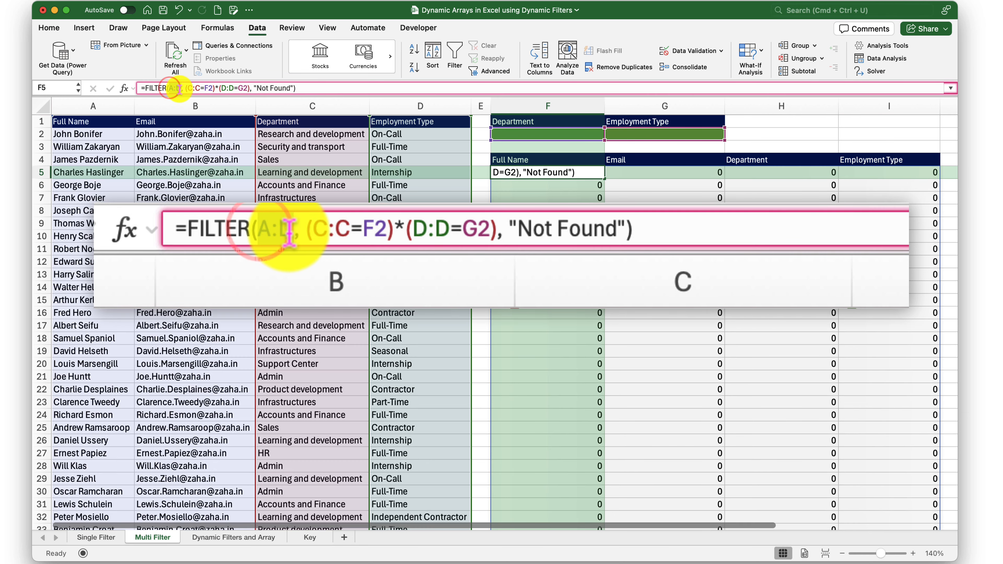
{"action": "double_click", "coordinate": [174, 88]}
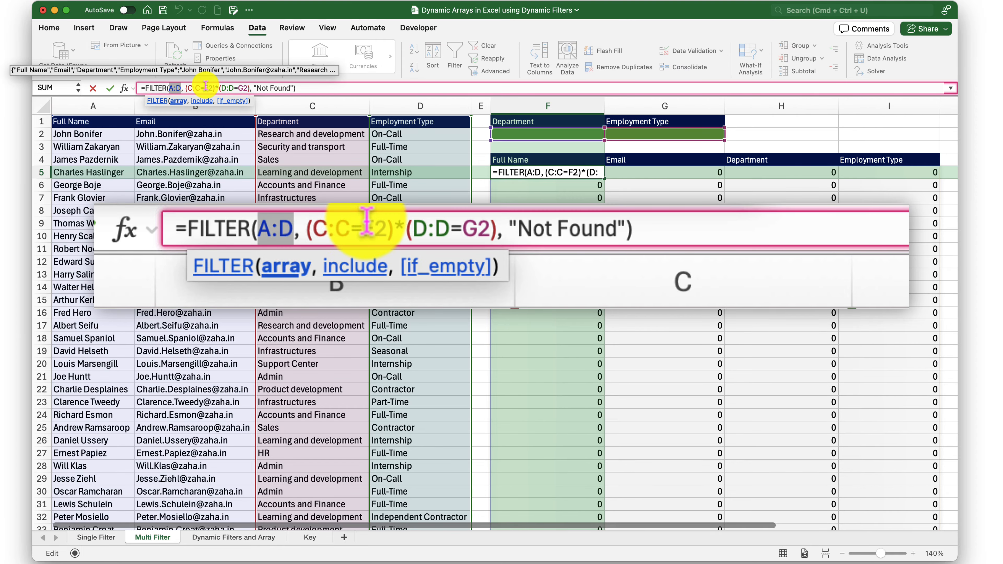
{"action": "key", "text": "Escape"}
{"action": "scroll", "coordinate": [198, 395], "scroll_direction": "down", "scroll_amount": 15}
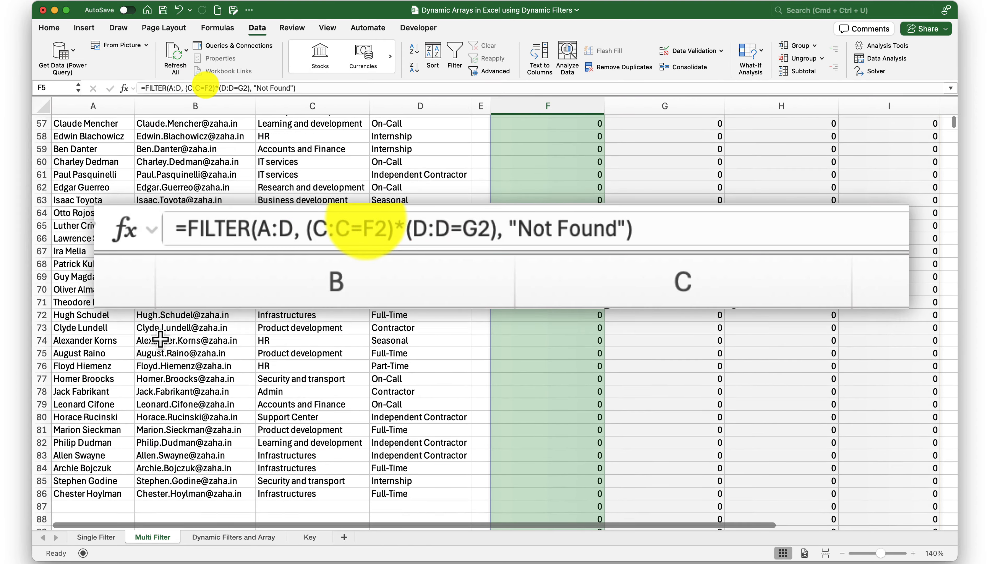
{"action": "scroll", "coordinate": [161, 340], "scroll_direction": "down", "scroll_amount": 5}
{"action": "scroll", "coordinate": [197, 336], "scroll_direction": "up", "scroll_amount": 20}
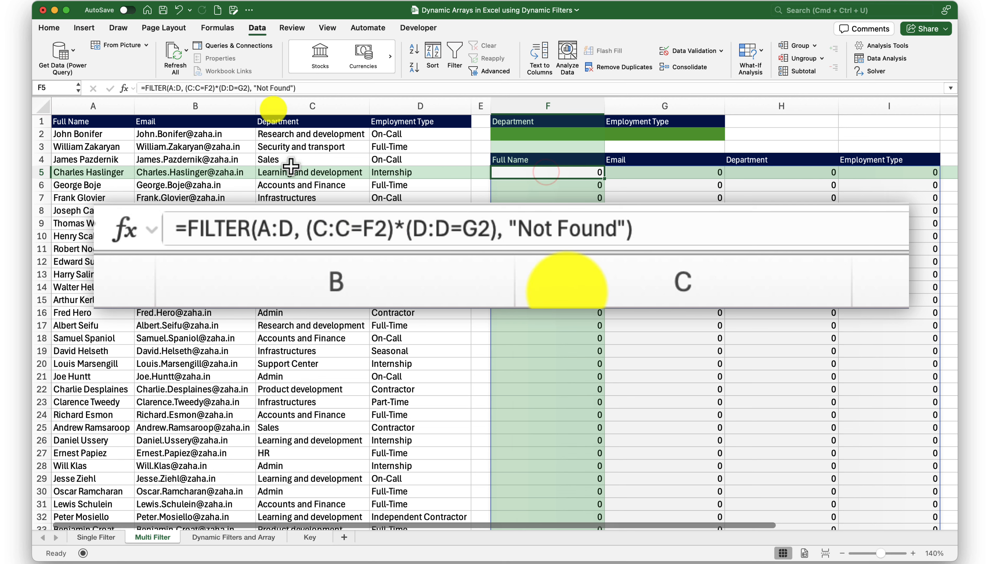
- Limit the array argument of F5's FILTER formula to A1:D86
{"action": "left_click", "coordinate": [174, 88]}
{"action": "type", "text": "1"}
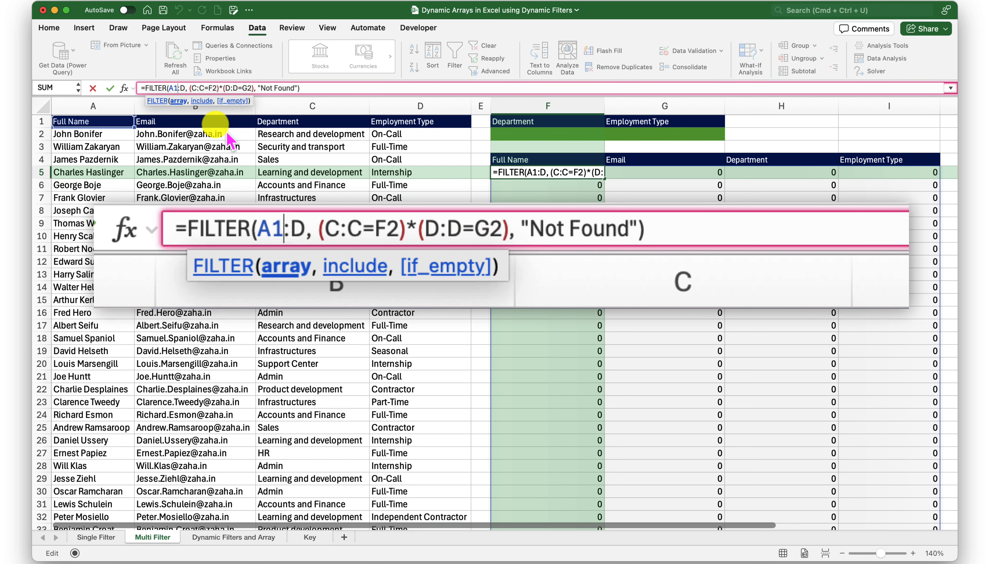
{"action": "key", "text": "Right"}
{"action": "key", "text": "Right"}
{"action": "type", "text": "86"}
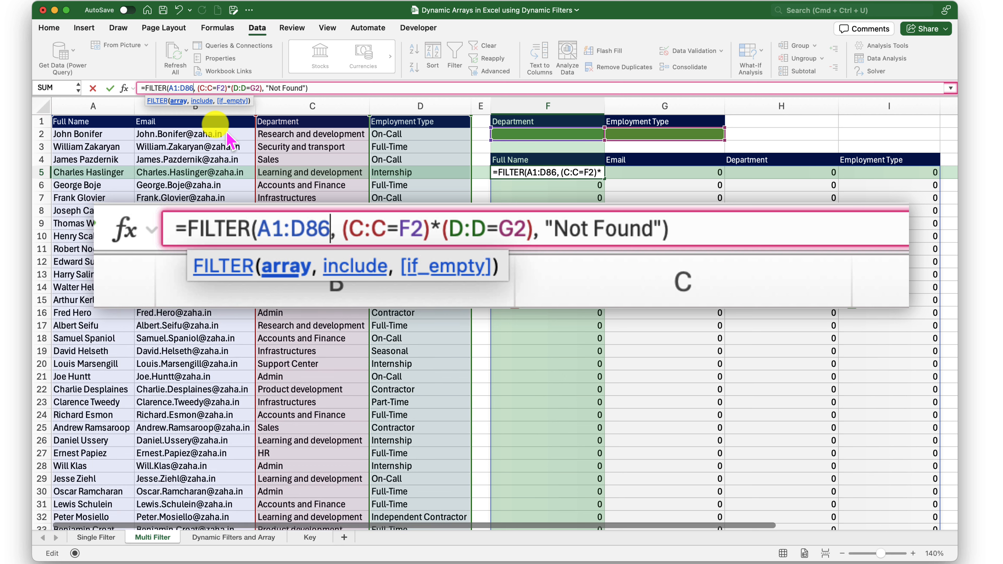
- Limit the department range in the formula's first condition to C1:C86
{"action": "key", "text": "Right"}
{"action": "key", "text": "Right"}
{"action": "key", "text": "Right"}
{"action": "key", "text": "Right"}
{"action": "type", "text": "1"}
{"action": "key", "text": "Right"}
{"action": "key", "text": "Right"}
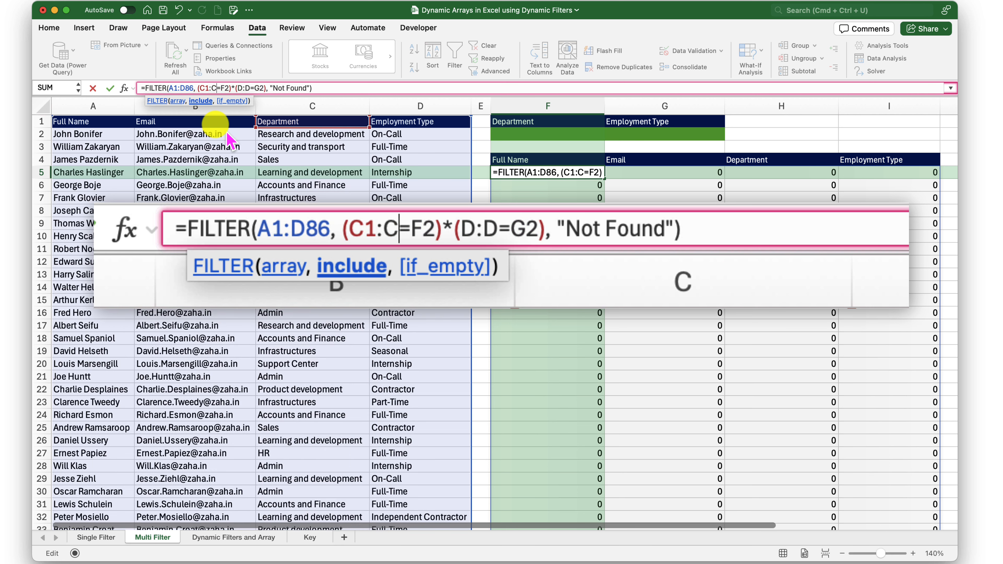
{"action": "type", "text": "86"}
- Limit the employment type range in the second condition to D1:D86 and enter the updated formula in F5
{"action": "key", "text": "Right"}
{"action": "key", "text": "Right"}
{"action": "key", "text": "Right"}
{"action": "key", "text": "Right"}
{"action": "key", "text": "Right"}
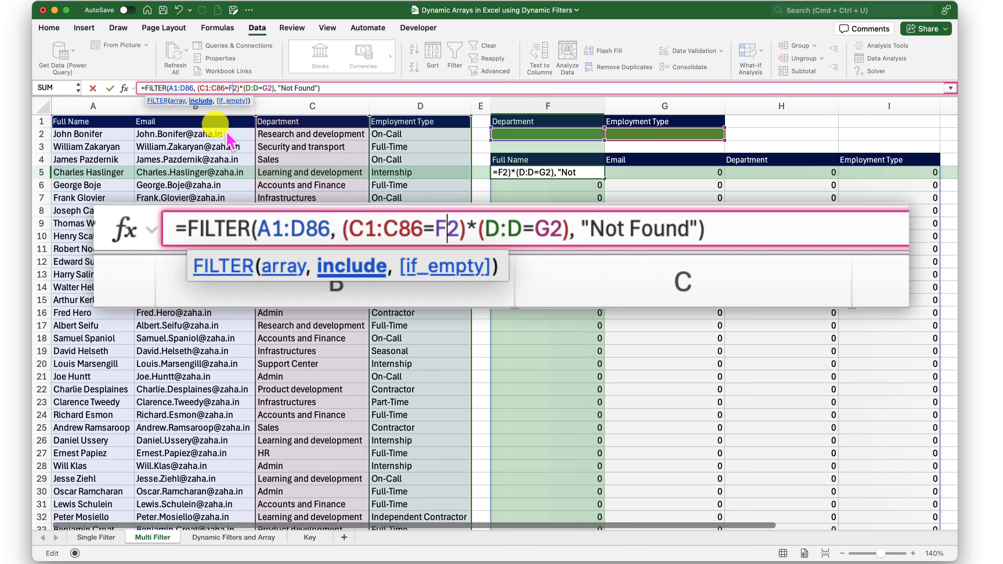
{"action": "key", "text": "Right"}
{"action": "key", "text": "Right"}
{"action": "type", "text": "1"}
{"action": "key", "text": "Right"}
{"action": "key", "text": "Right"}
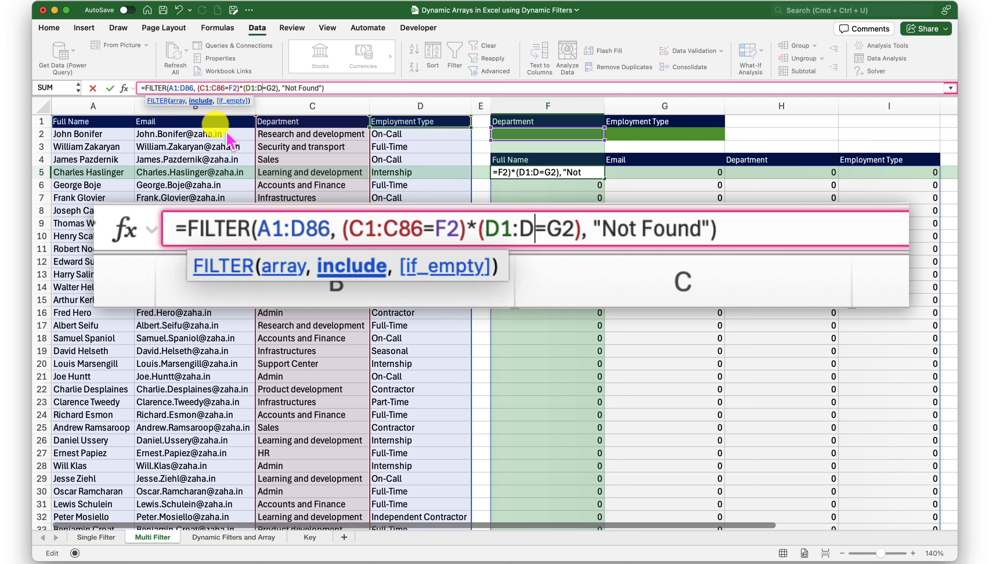
{"action": "key", "text": "Return"}
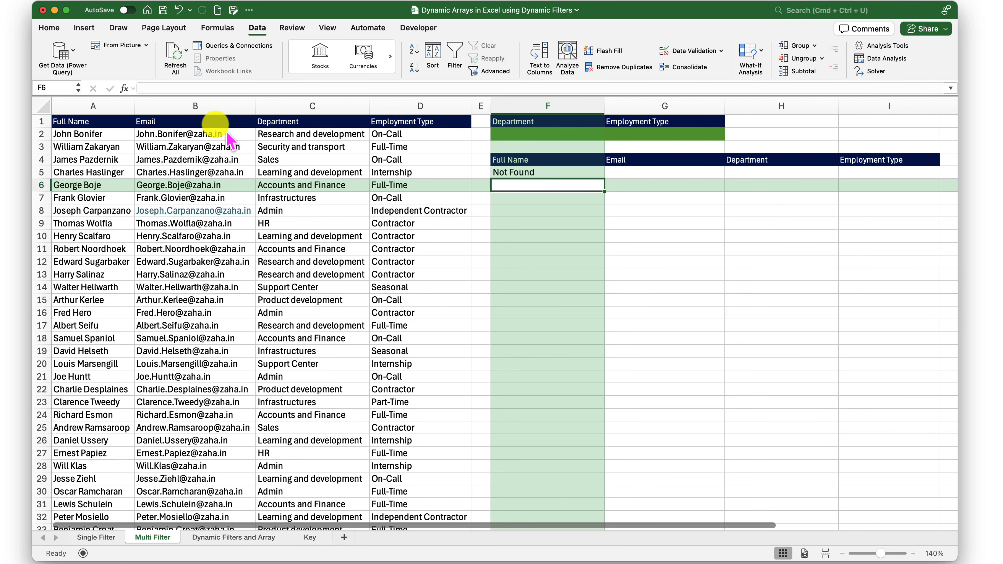
{"action": "key", "text": "Up"}
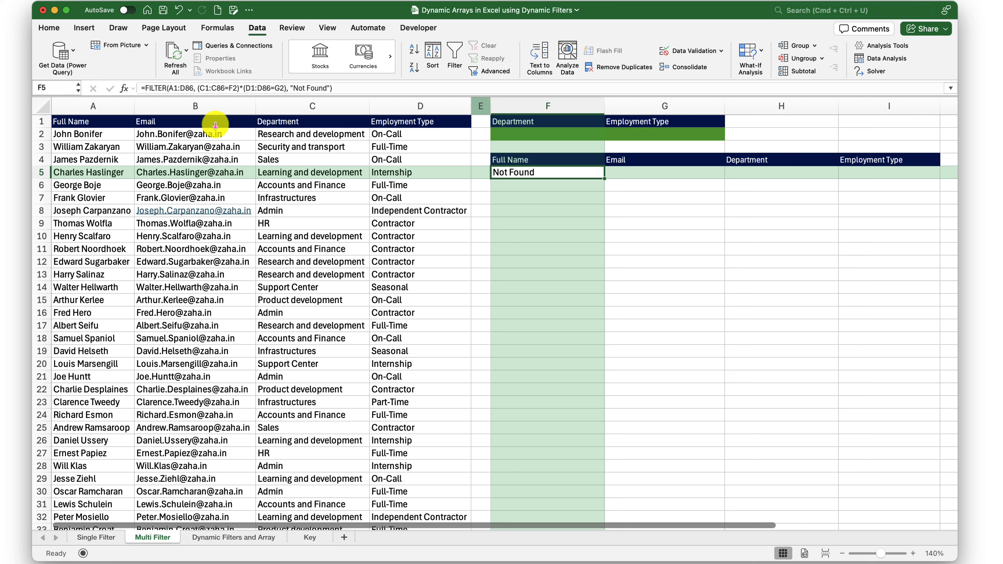
- Set the department criterion in F2 to Sales
{"action": "left_click", "coordinate": [567, 132]}
{"action": "left_click", "coordinate": [610, 136]}
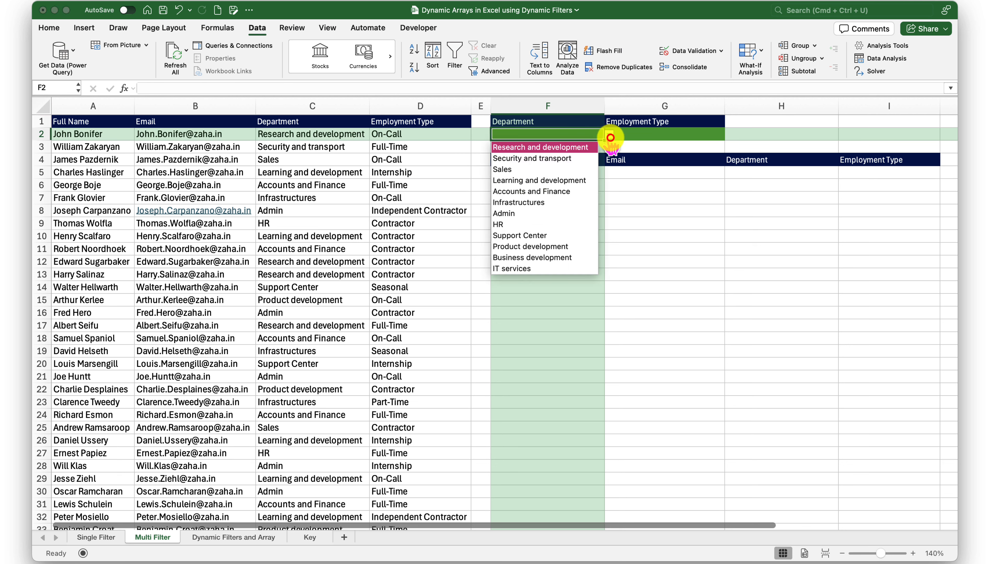
{"action": "left_click", "coordinate": [560, 168]}
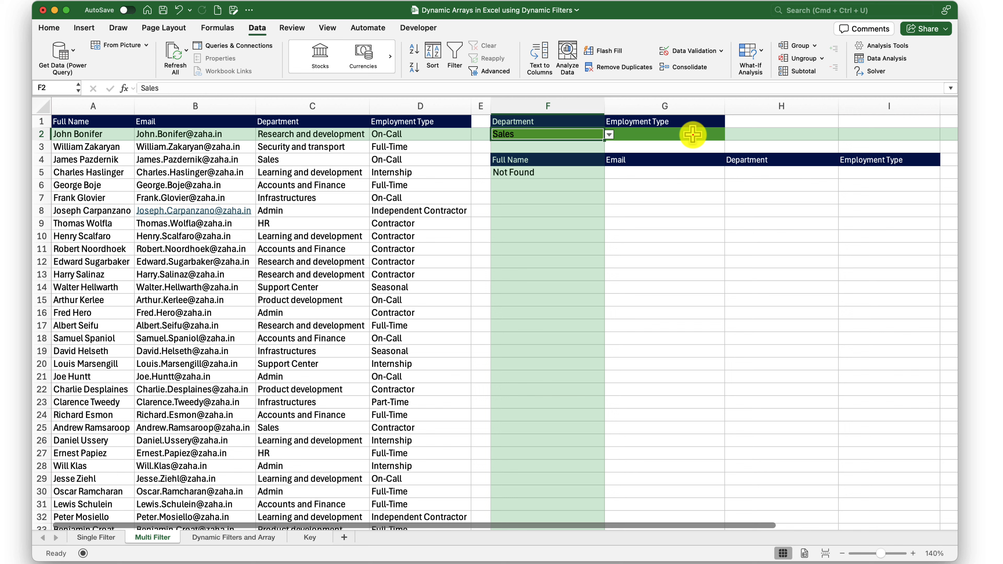
- Test the employment type in G2 with Full-Time, Internship and Independent Contractor, and leave it set to Contractor
{"action": "left_click", "coordinate": [663, 134]}
{"action": "left_click", "coordinate": [729, 136]}
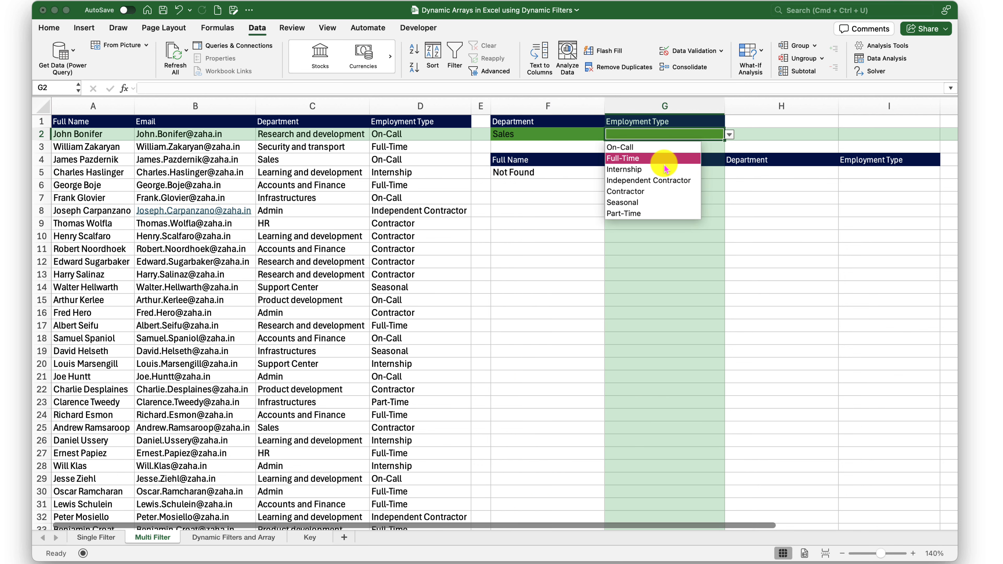
{"action": "left_click", "coordinate": [671, 159]}
{"action": "left_click", "coordinate": [729, 135]}
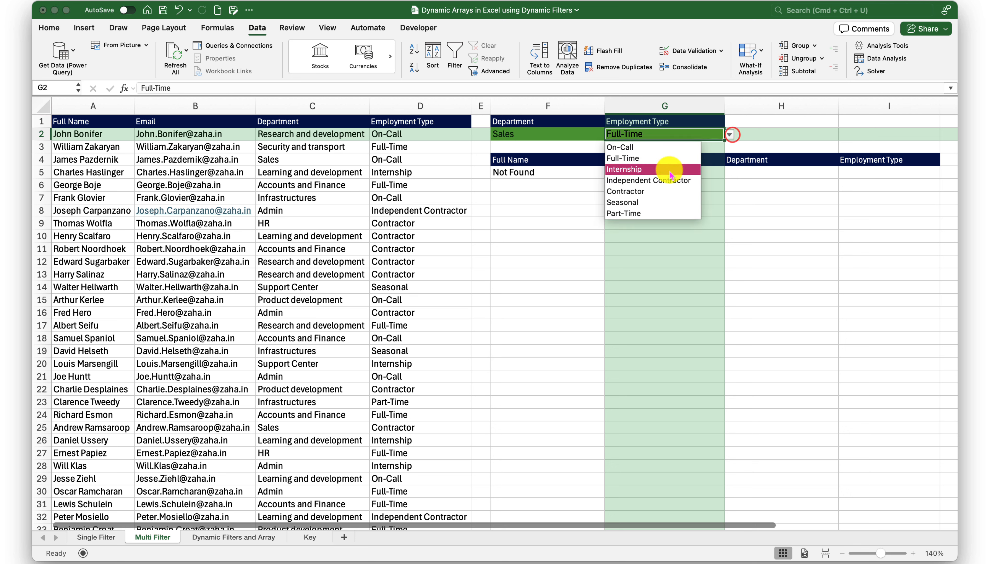
{"action": "left_click", "coordinate": [664, 172]}
{"action": "left_click", "coordinate": [728, 136]}
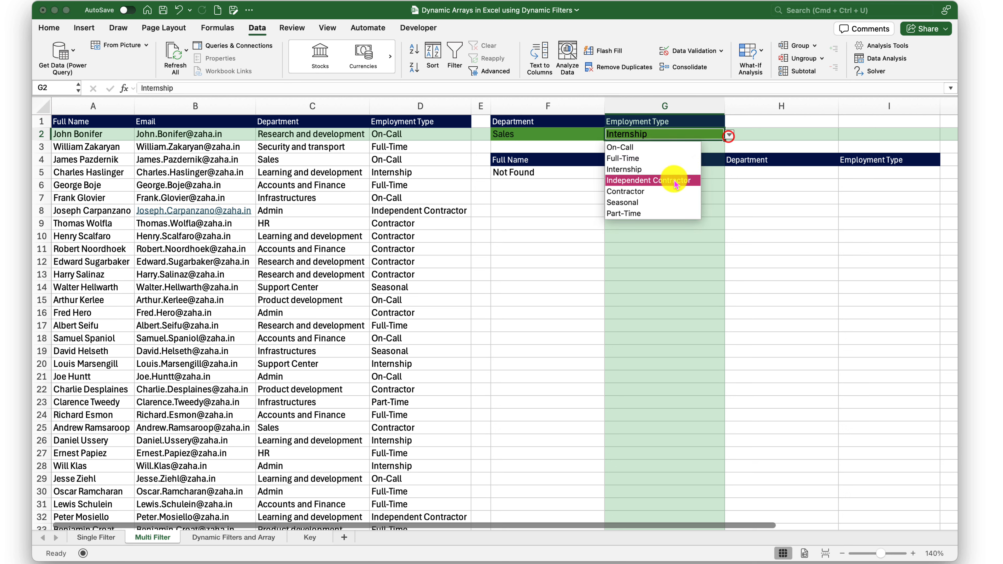
{"action": "left_click", "coordinate": [674, 179]}
{"action": "left_click", "coordinate": [721, 139]}
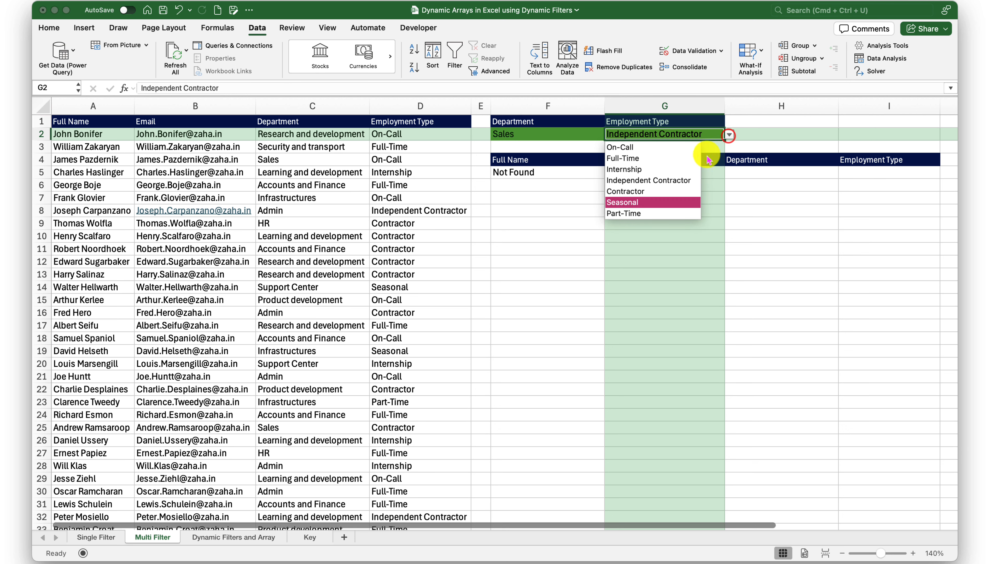
{"action": "left_click", "coordinate": [661, 196]}
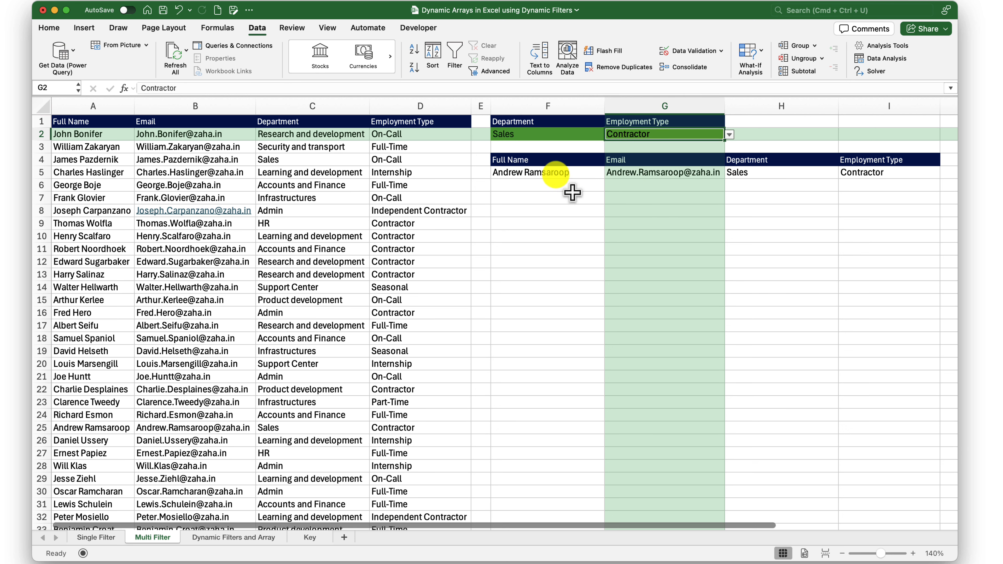
- Change the operator between the two conditions in F5's FILTER formula from * to + for OR logic
{"action": "left_click", "coordinate": [549, 172]}
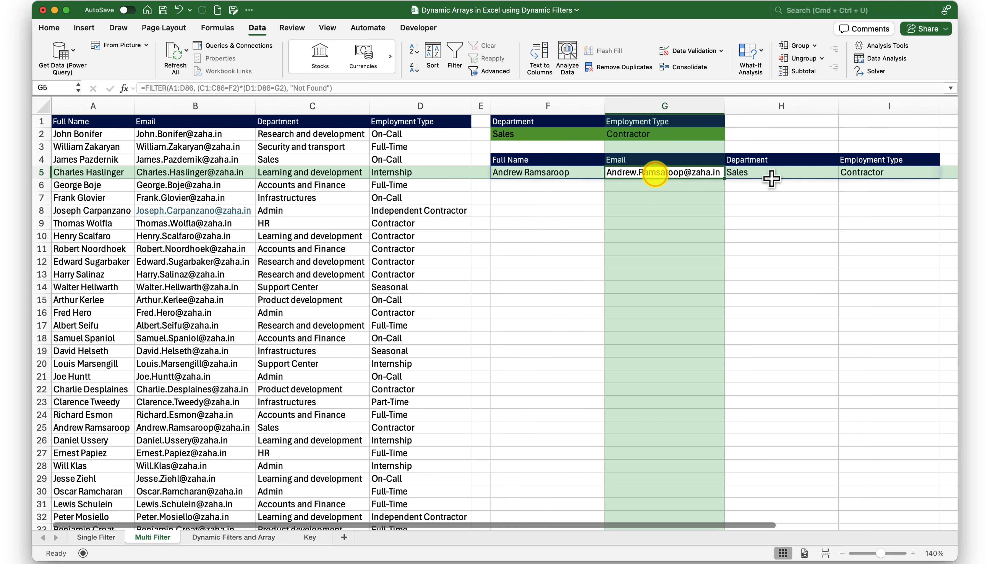
{"action": "left_click", "coordinate": [556, 179]}
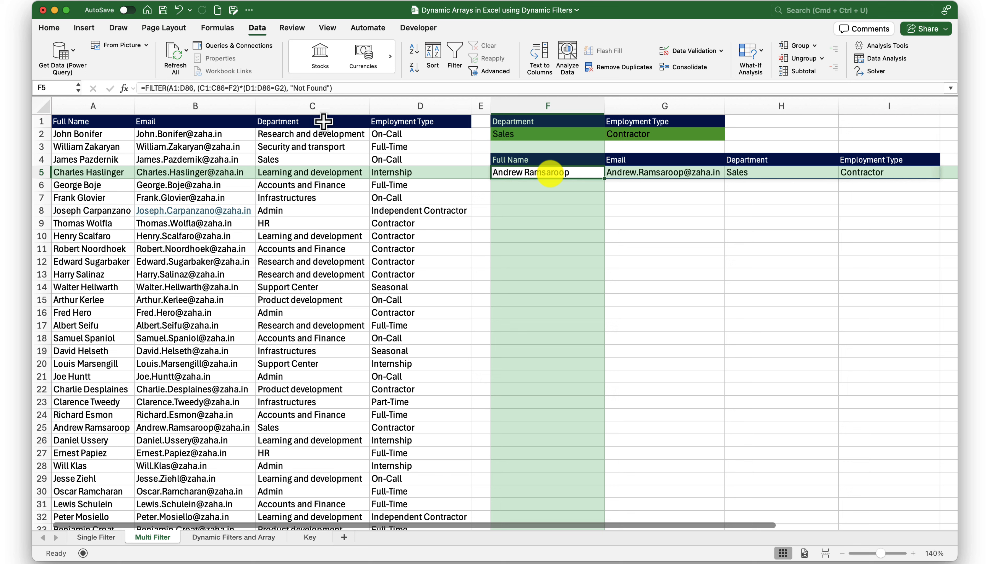
{"action": "left_click", "coordinate": [242, 88]}
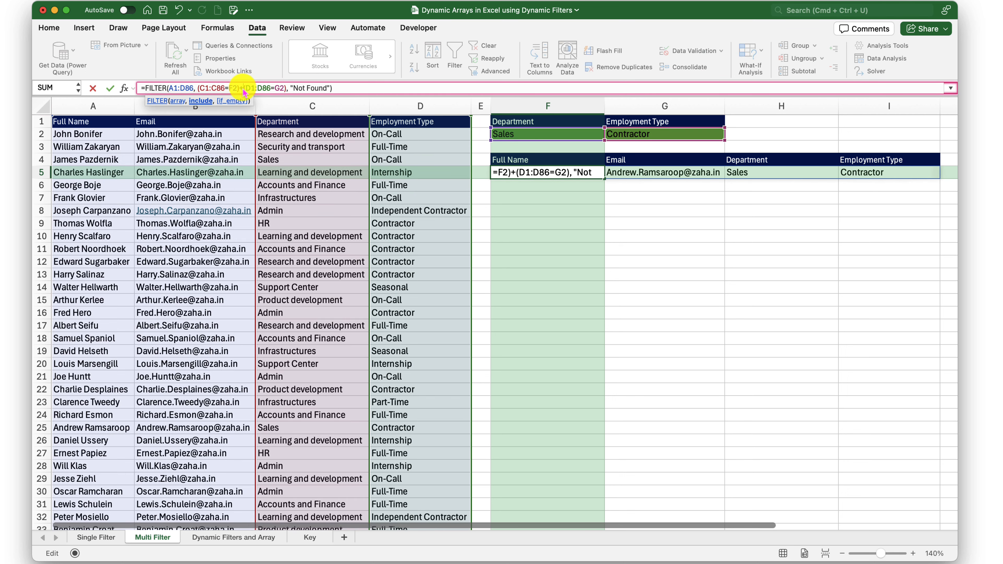
{"action": "key", "text": "Return"}
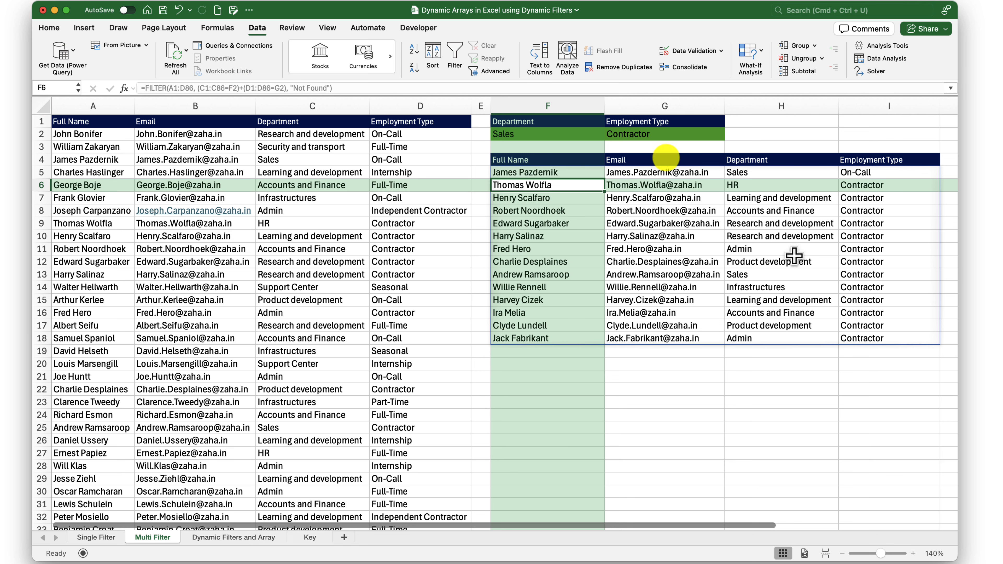
- Check the Department and Employment Type values of the returned rows against the Sales and Contractor criteria
{"action": "left_click", "coordinate": [787, 174]}
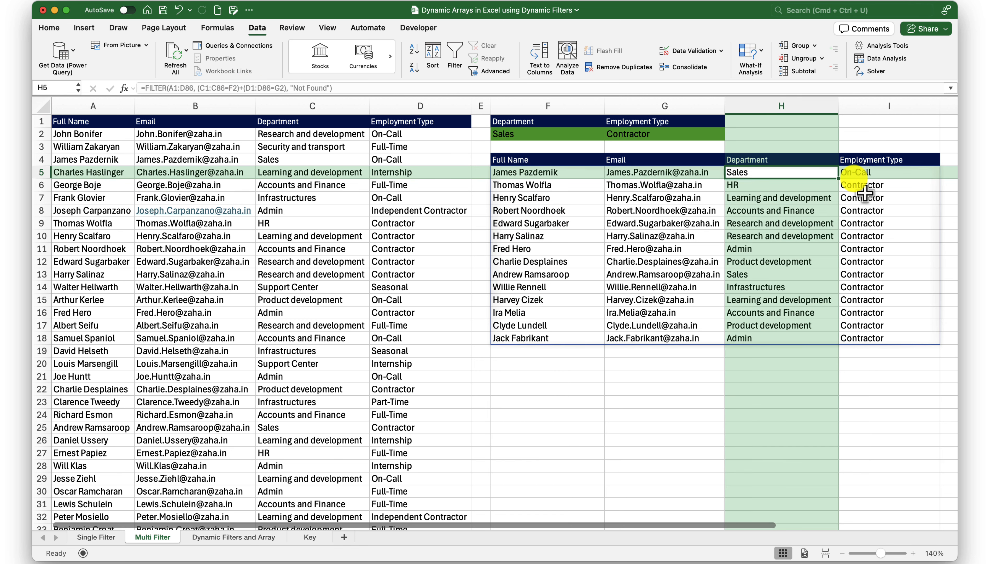
{"action": "left_click", "coordinate": [637, 135]}
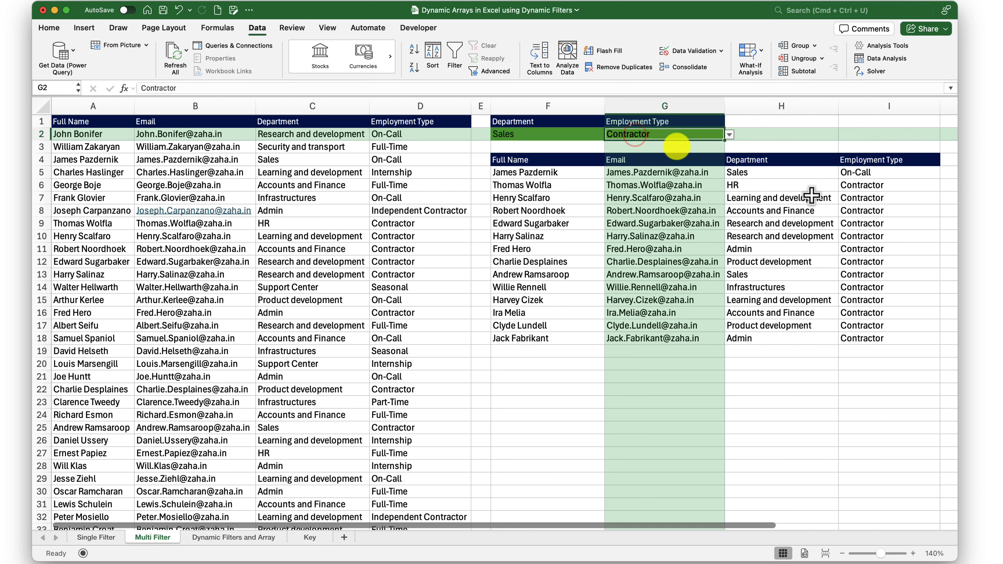
{"action": "left_click", "coordinate": [775, 176]}
{"action": "left_click", "coordinate": [771, 274]}
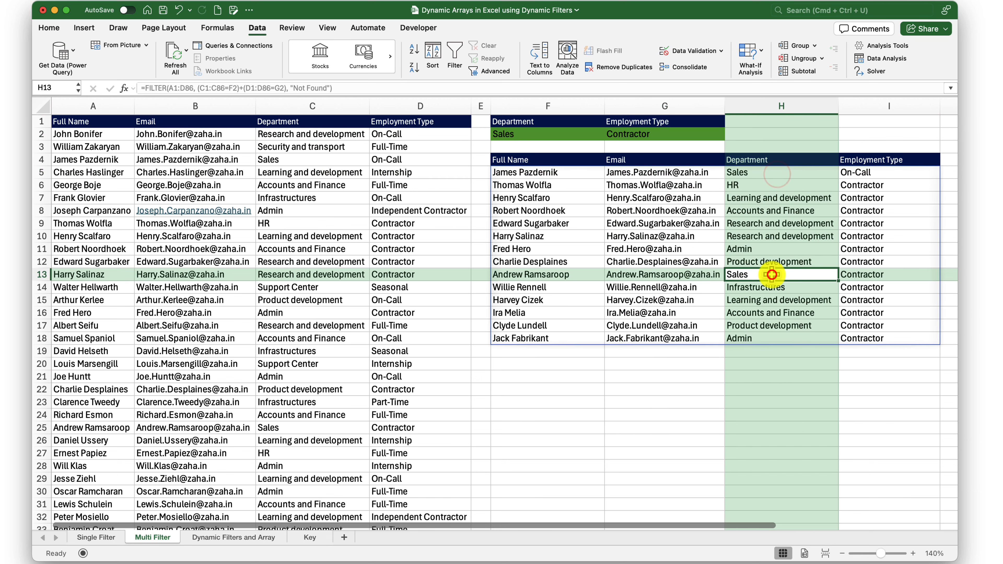
{"action": "left_click", "coordinate": [857, 274], "text": "super"}
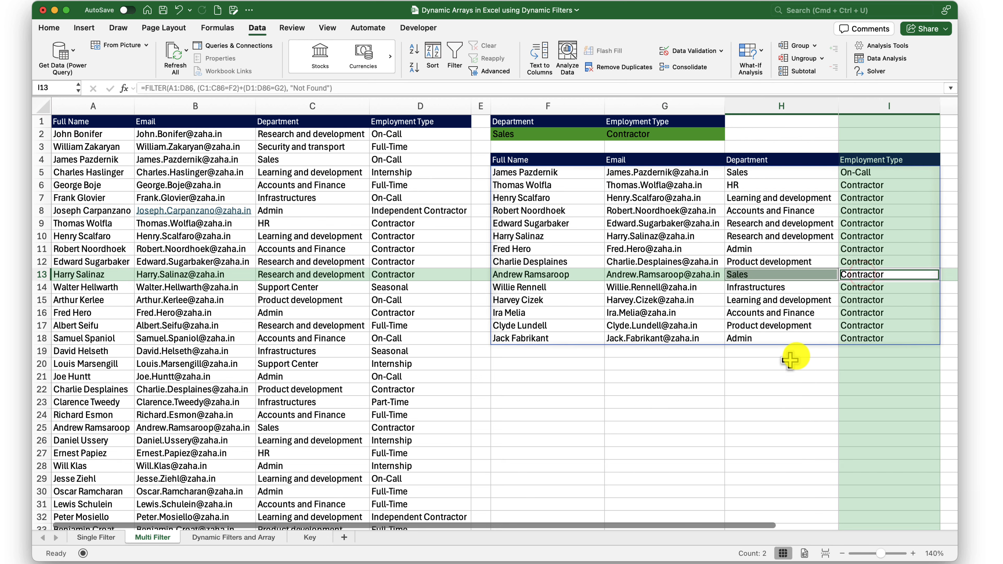
{"action": "left_click", "coordinate": [781, 175]}
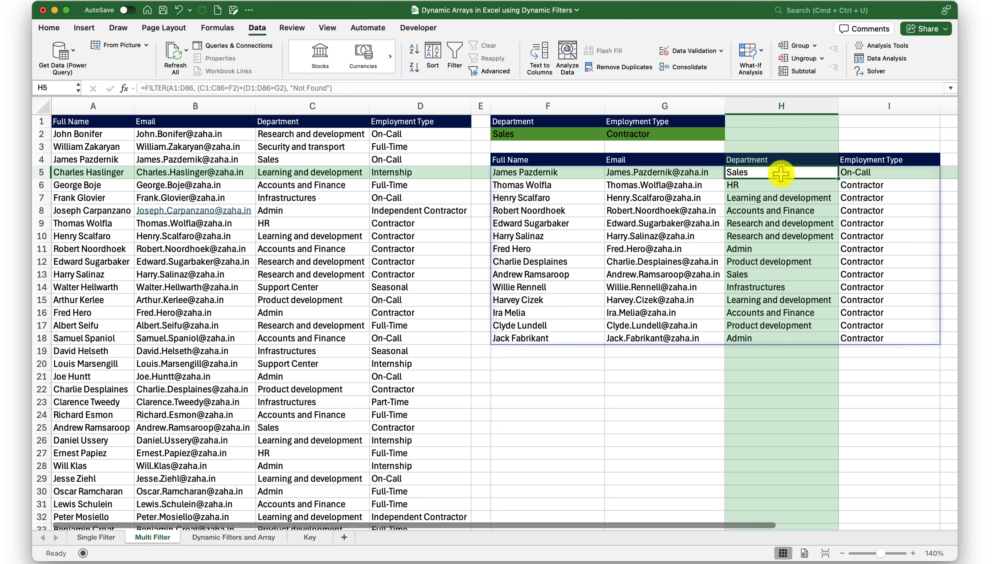
{"action": "left_click", "coordinate": [857, 172]}
{"action": "left_click", "coordinate": [794, 174]}
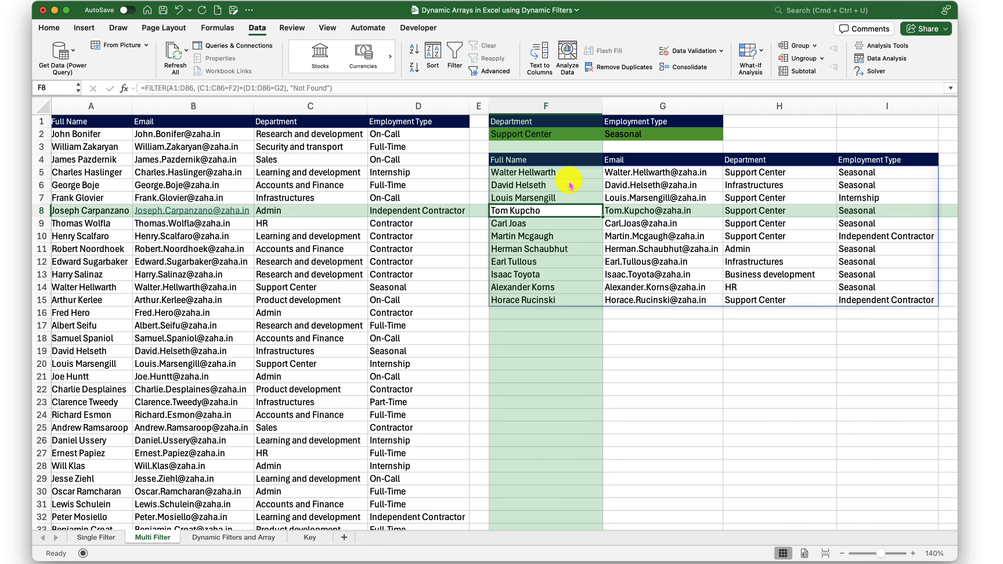
- Switch to the Dynamic Filters and Array sheet and review the Department, Employment Type and Condition input cells F2, G2 and H2
{"action": "left_click", "coordinate": [212, 538]}
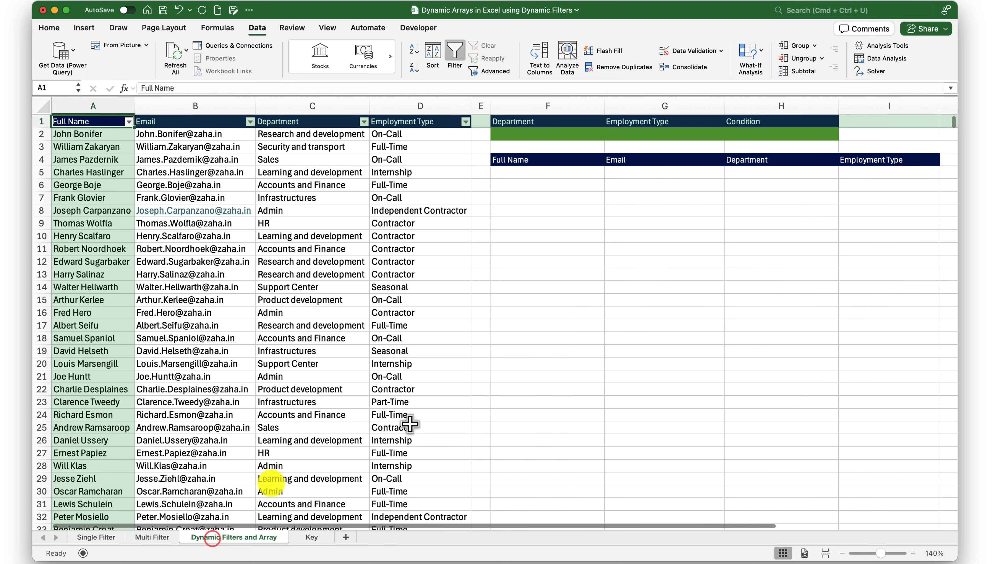
{"action": "left_click", "coordinate": [579, 194]}
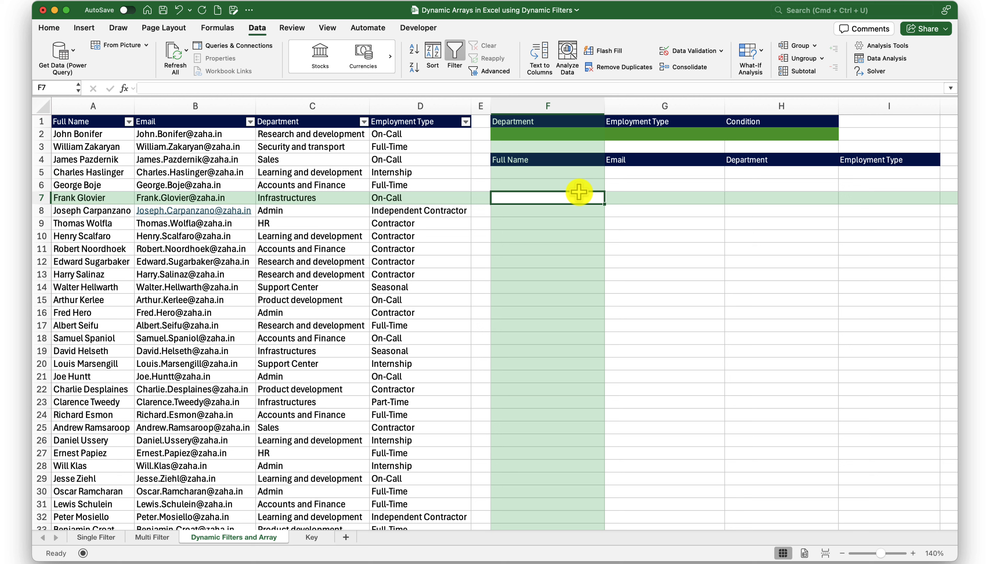
{"action": "left_click", "coordinate": [552, 135]}
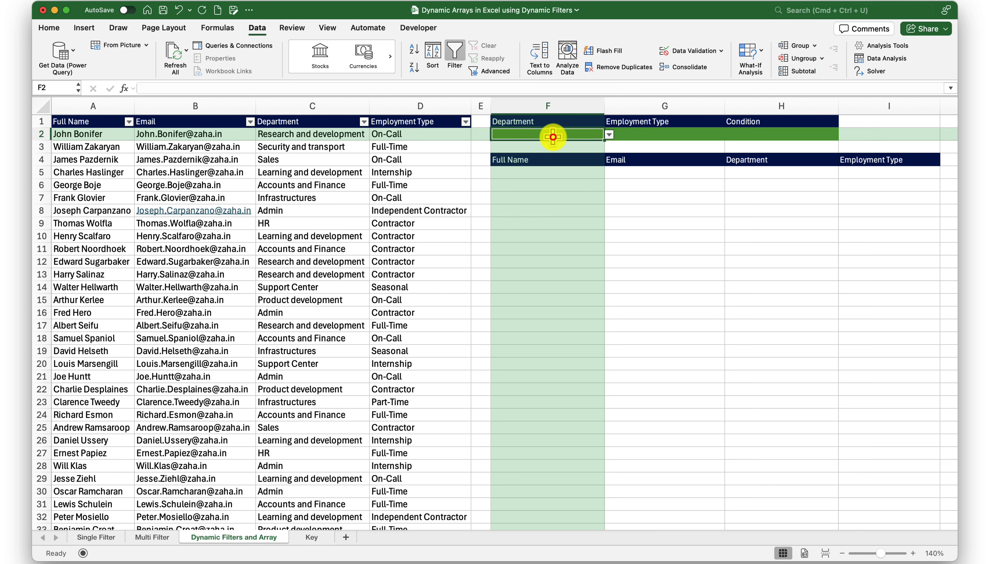
{"action": "left_click", "coordinate": [642, 136]}
{"action": "left_click", "coordinate": [786, 133]}
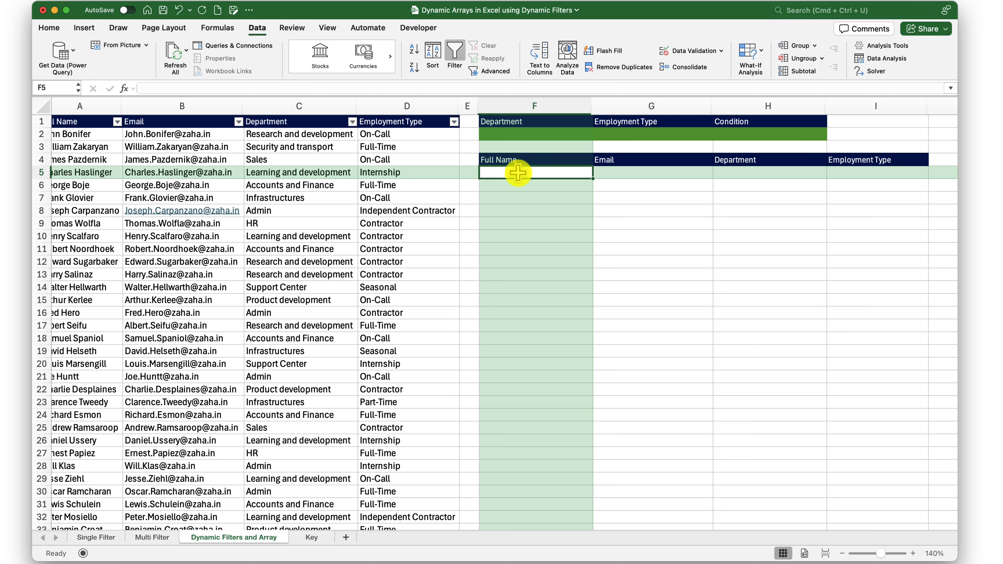
- Start a FILTER formula in F5 with the employee data A1:D86 as its array argument
{"action": "type", "text": "=fil"}
{"action": "key", "text": "Tab"}
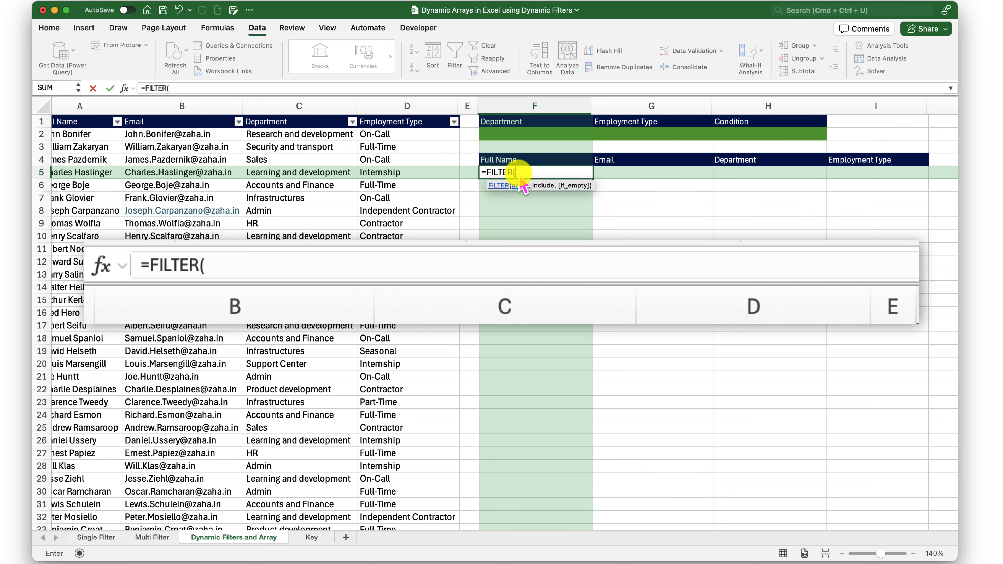
{"action": "scroll", "coordinate": [92, 120], "scroll_direction": "left", "scroll_amount": 2}
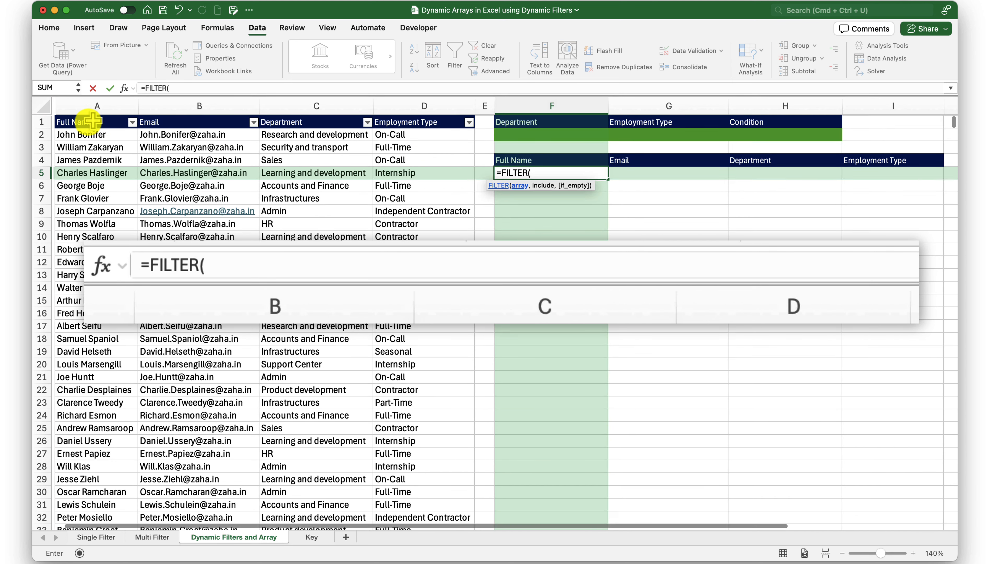
{"action": "left_click", "coordinate": [92, 121]}
{"action": "key", "text": "shift+Right"}
{"action": "key", "text": "shift+Right"}
{"action": "key", "text": "shift+Right"}
{"action": "key", "text": "ctrl+shift+Down"}
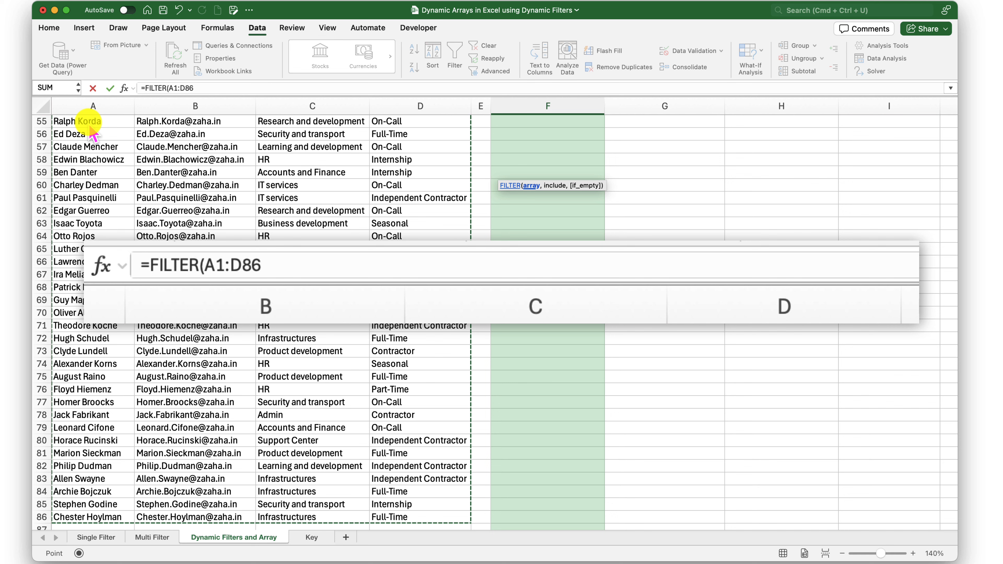
{"action": "type", "text": ","}
{"action": "scroll", "coordinate": [92, 132], "scroll_direction": "up", "scroll_amount": 10}
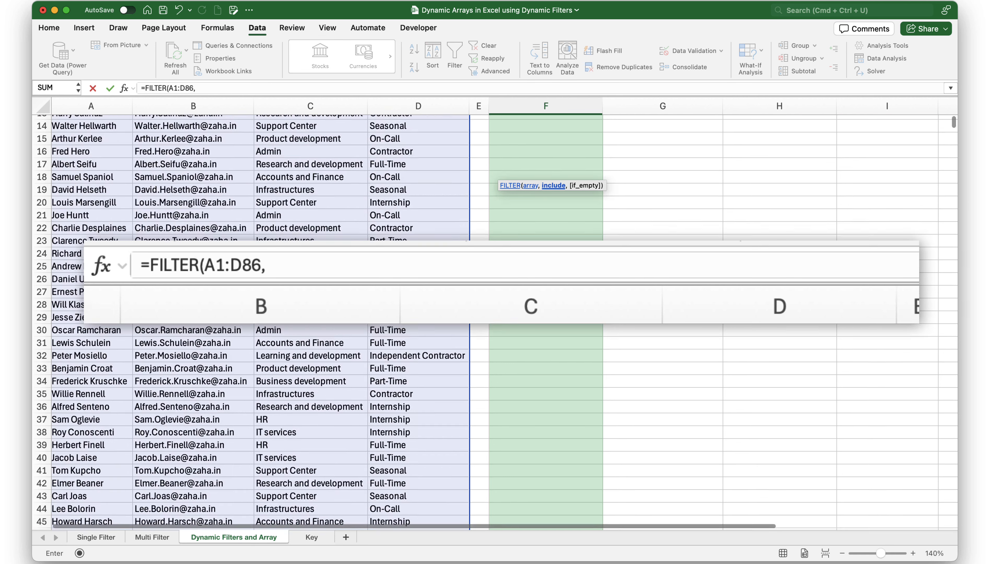
{"action": "scroll", "coordinate": [92, 132], "scroll_direction": "up", "scroll_amount": 4}
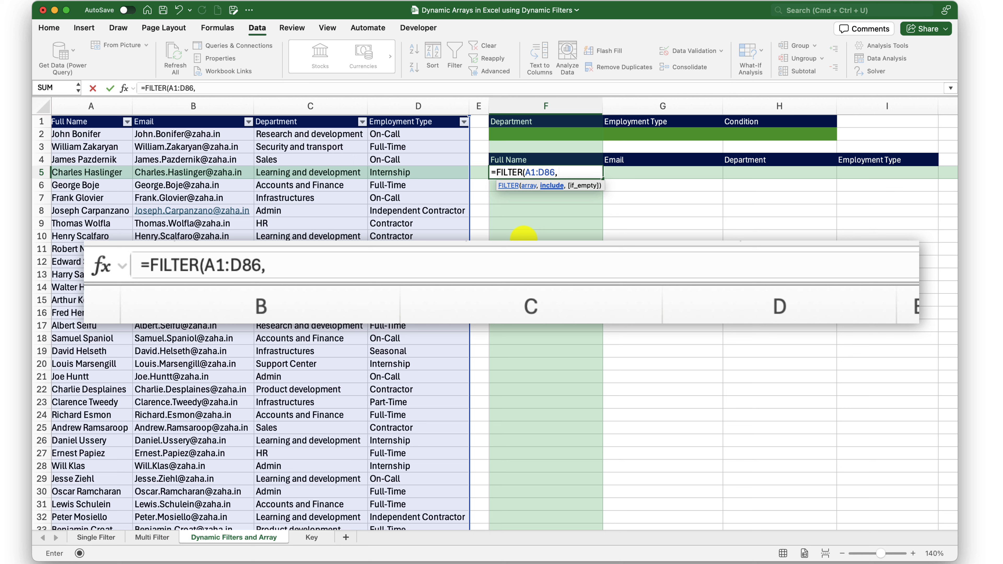
- Begin the include argument with an IF function that tests whether the Condition cell matches, using H2="And"
{"action": "type", "text": "if"}
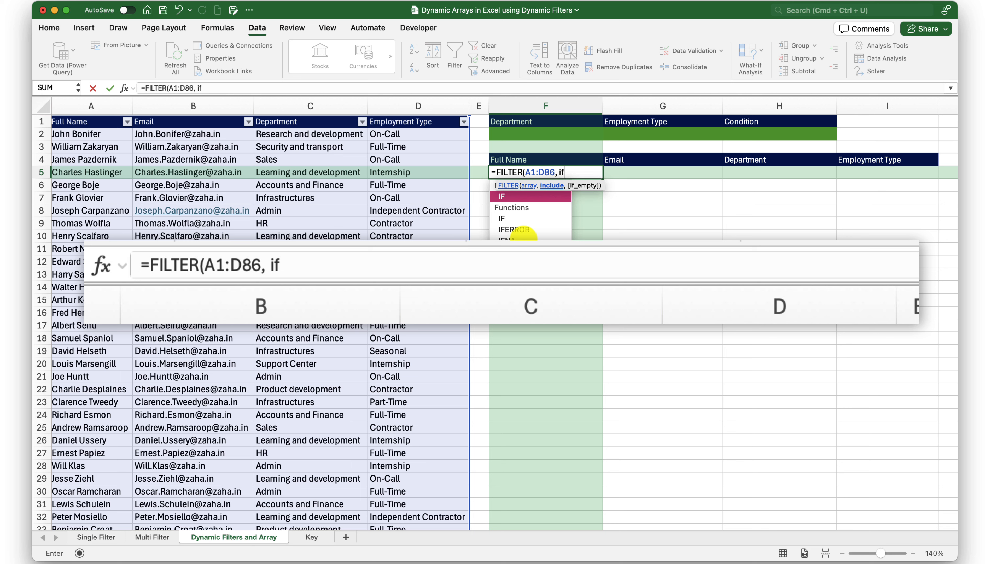
{"action": "key", "text": "Tab"}
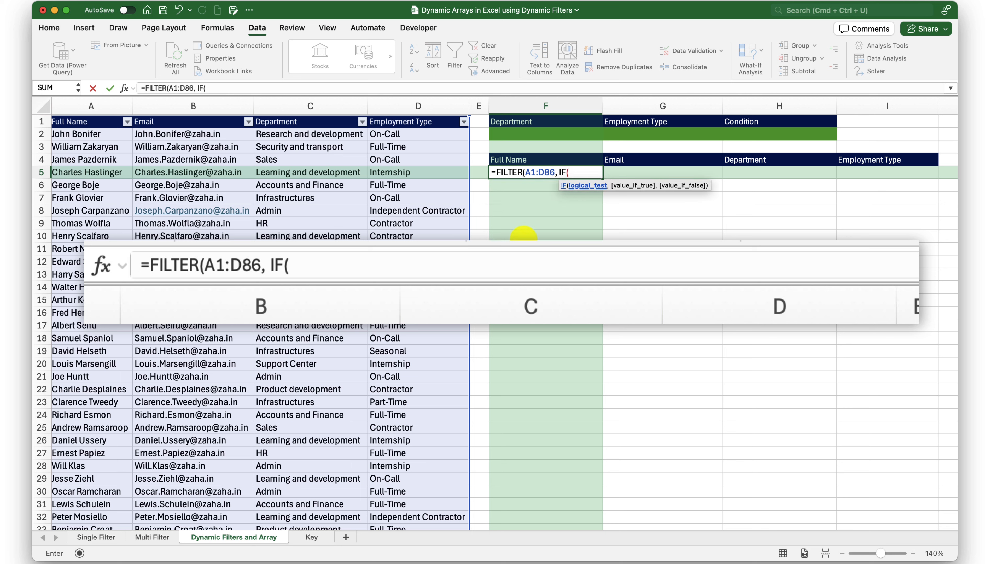
{"action": "left_click", "coordinate": [769, 136]}
{"action": "type", "text": "="}
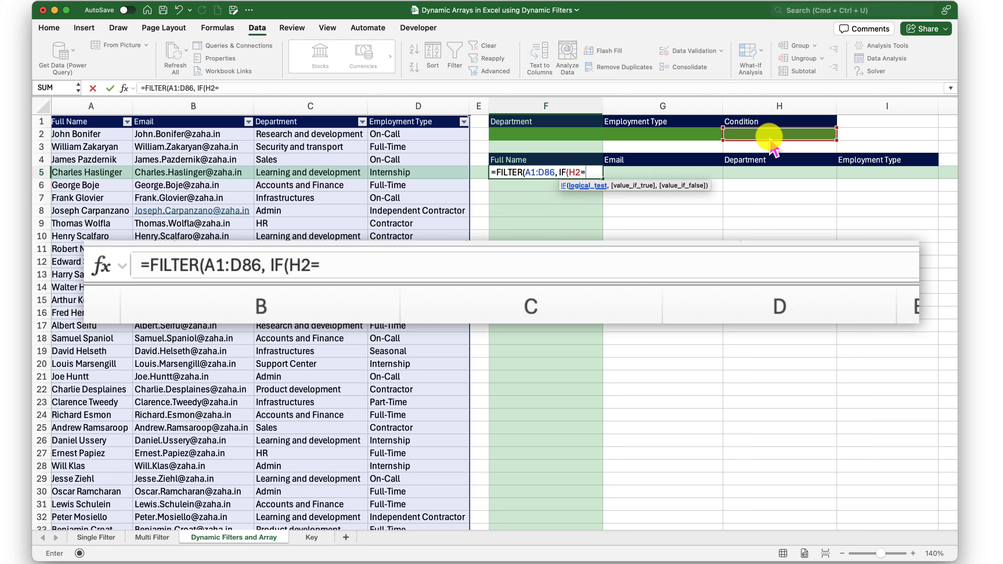
{"action": "type", "text": "\"And"}
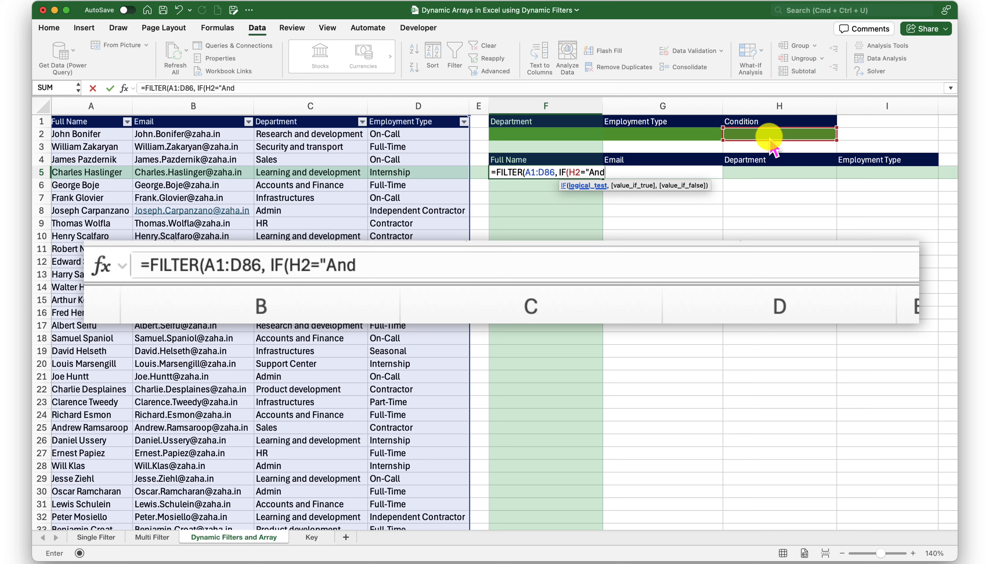
{"action": "type", "text": "\","}
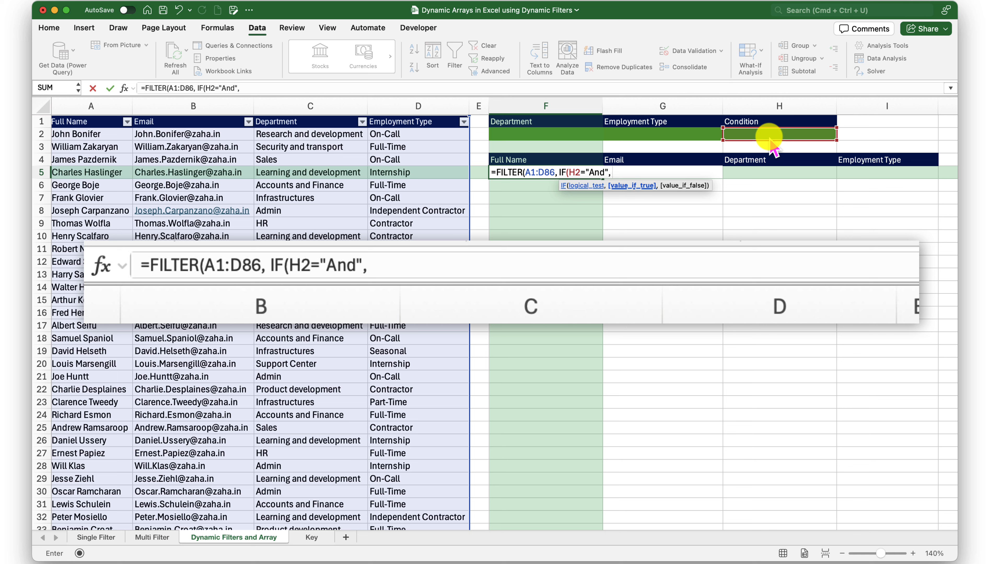
- Add the department condition (C1:C86=F2) as the start of the IF function's value-if-true argument
{"action": "type", "text": " ("}
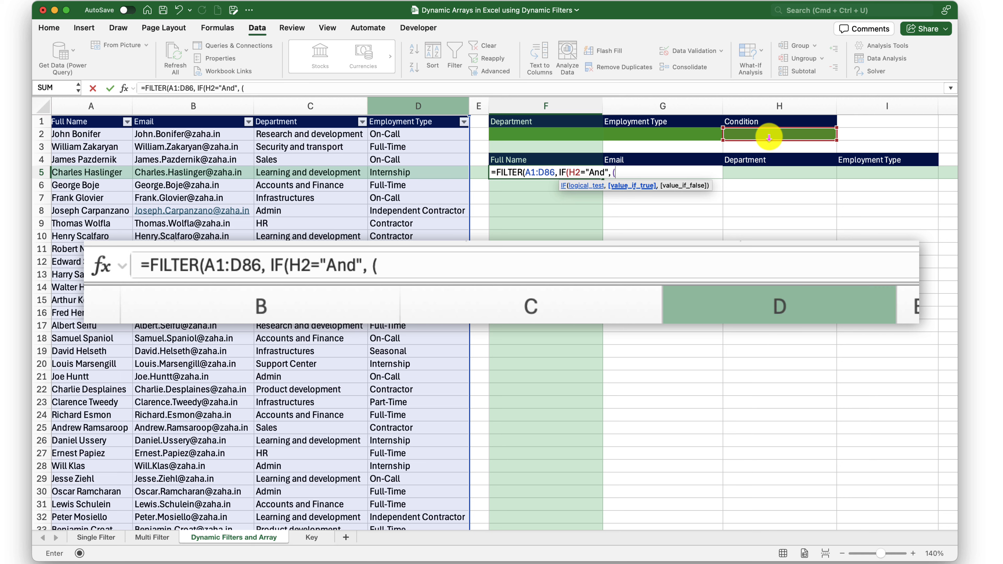
{"action": "left_click", "coordinate": [330, 104]}
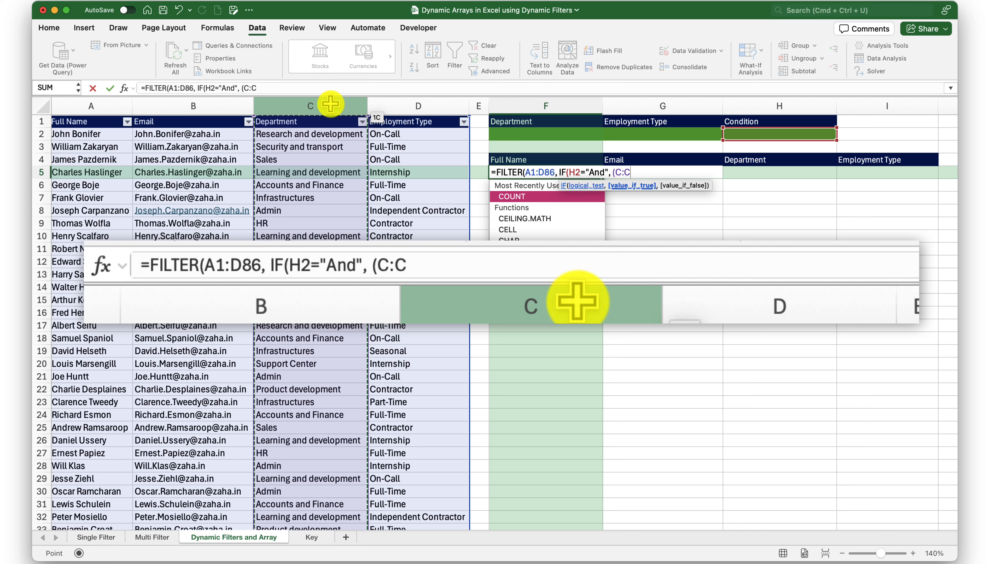
{"action": "left_click", "coordinate": [252, 88]}
{"action": "type", "text": "1:C"}
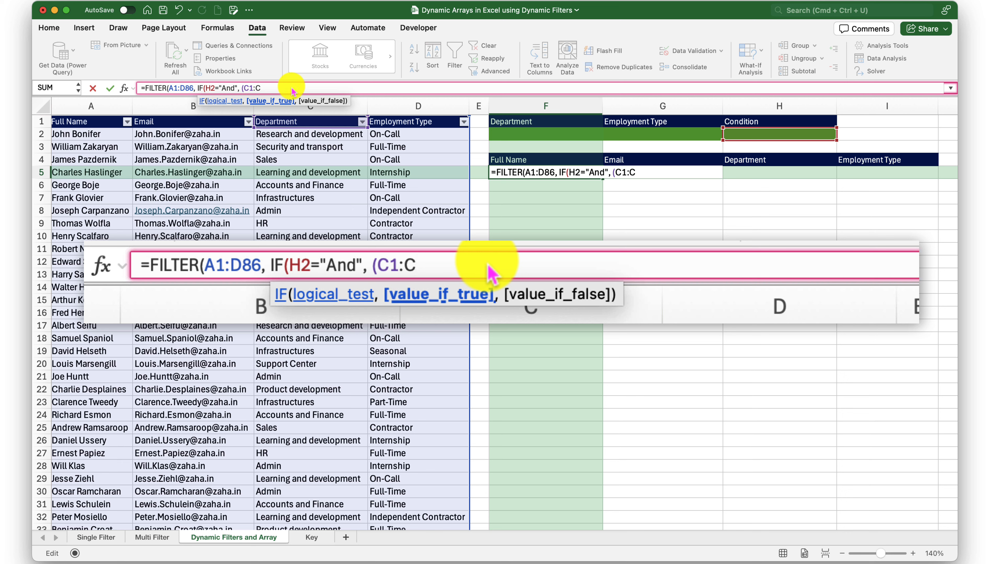
{"action": "type", "text": "86="}
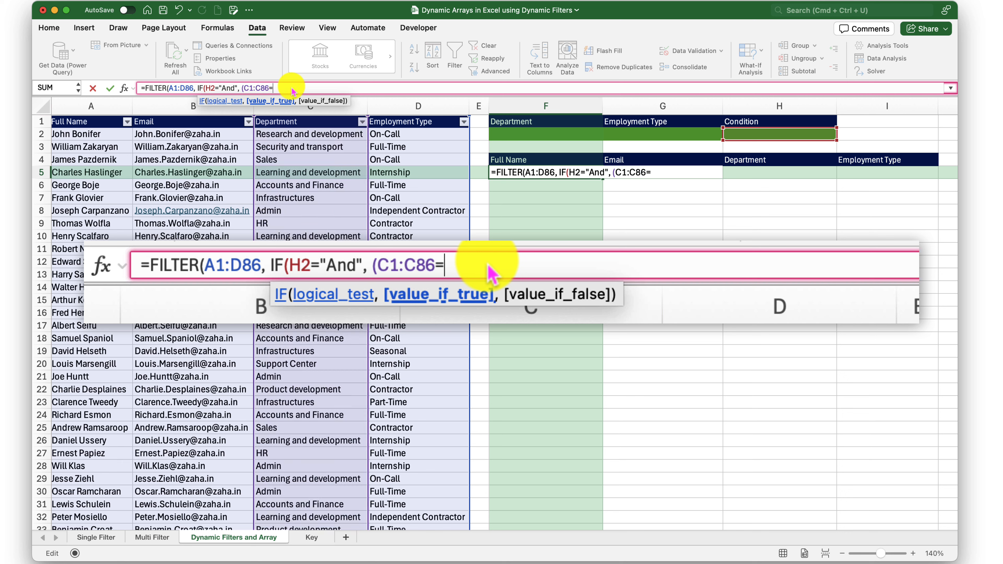
{"action": "left_click", "coordinate": [524, 134]}
{"action": "type", "text": ")"}
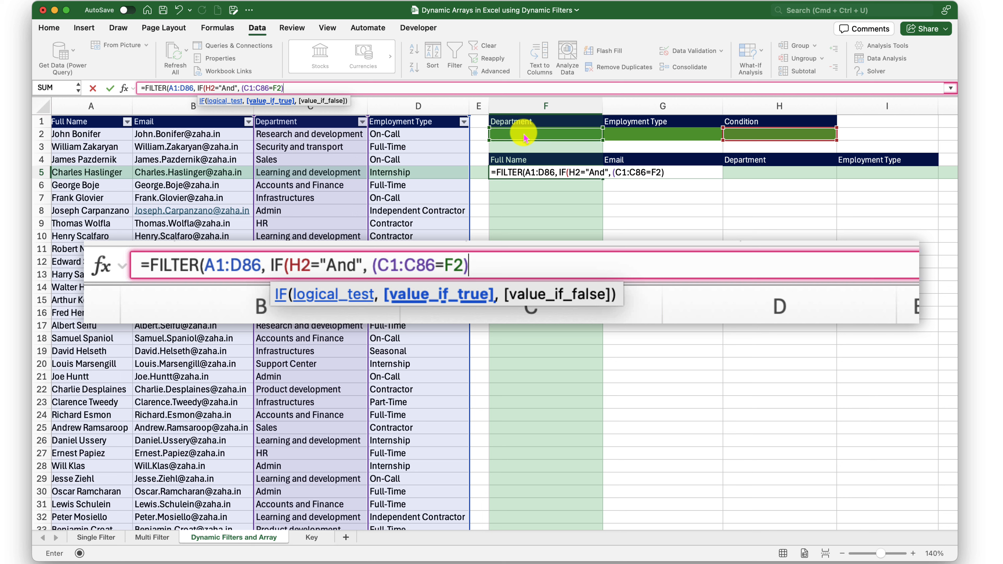
- Multiply the department condition by the employment type condition (D1:D86=G2) in the IF function's value-if-true argument
{"action": "type", "text": "*("}
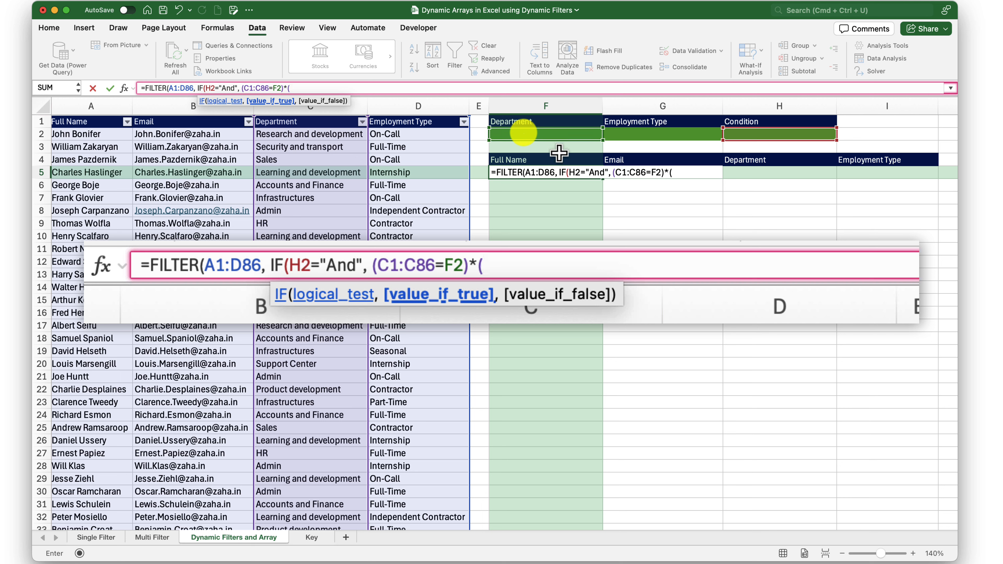
{"action": "left_click", "coordinate": [420, 105]}
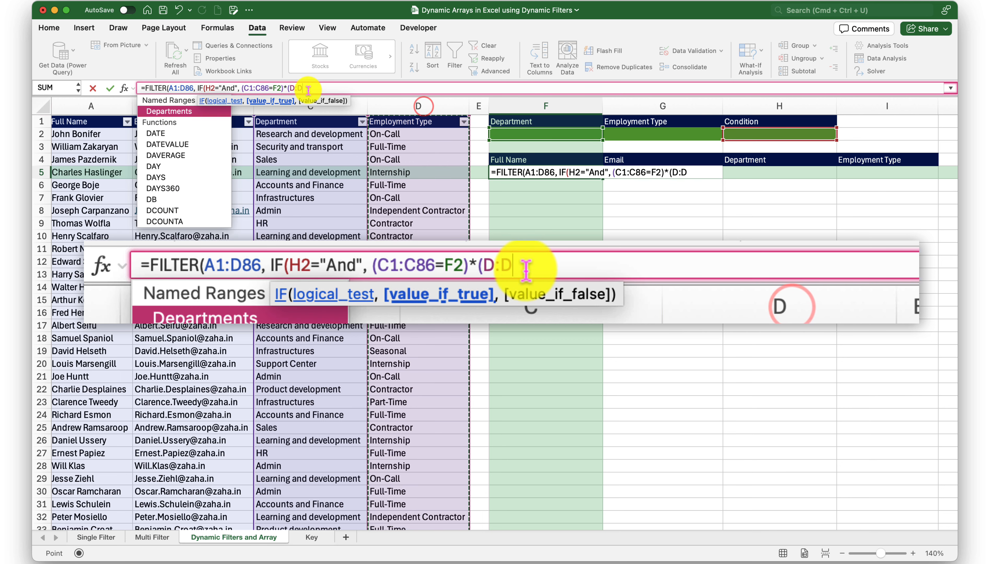
{"action": "left_click", "coordinate": [292, 87]}
{"action": "type", "text": "1:C"}
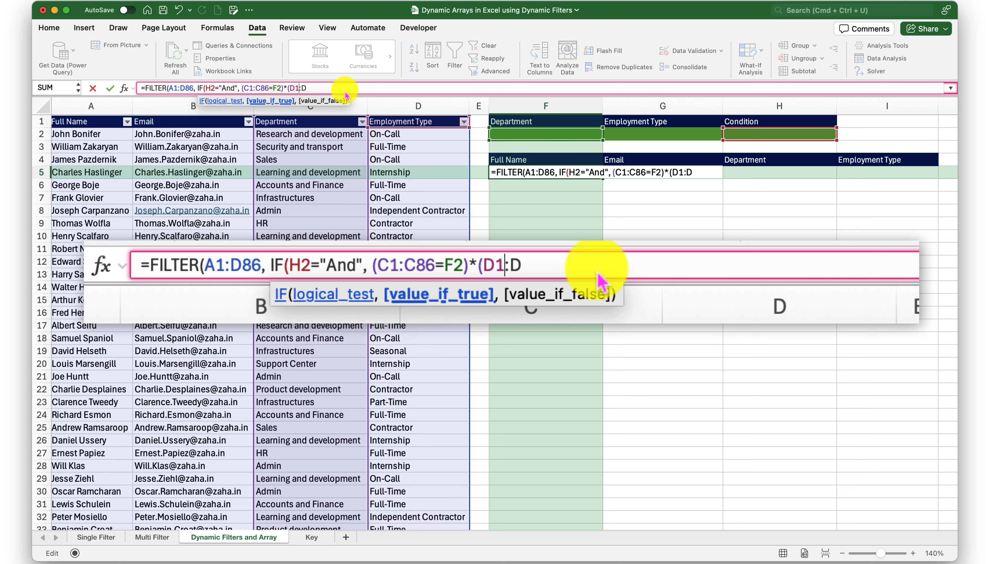
{"action": "type", "text": "86"}
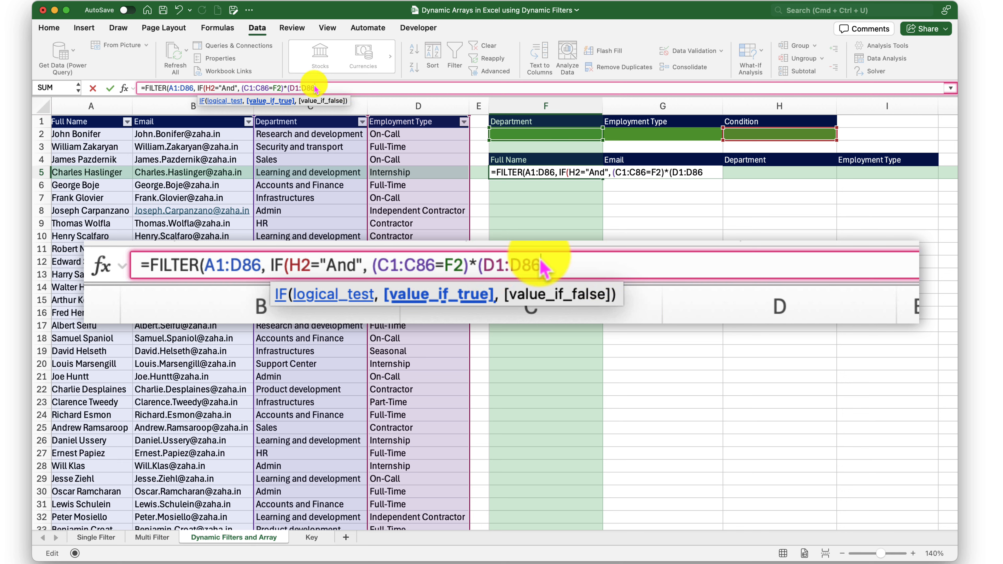
{"action": "type", "text": "="}
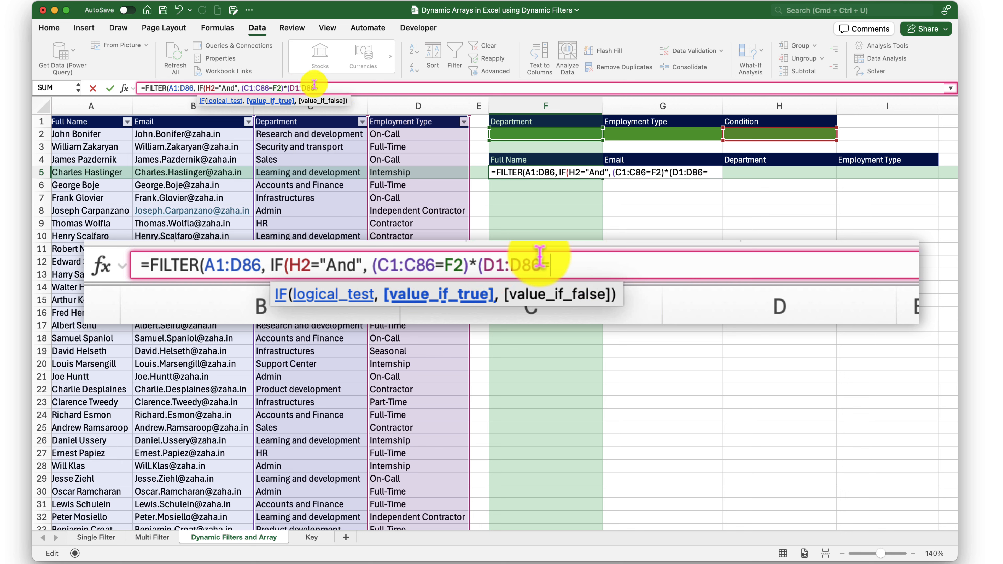
{"action": "left_click", "coordinate": [641, 135]}
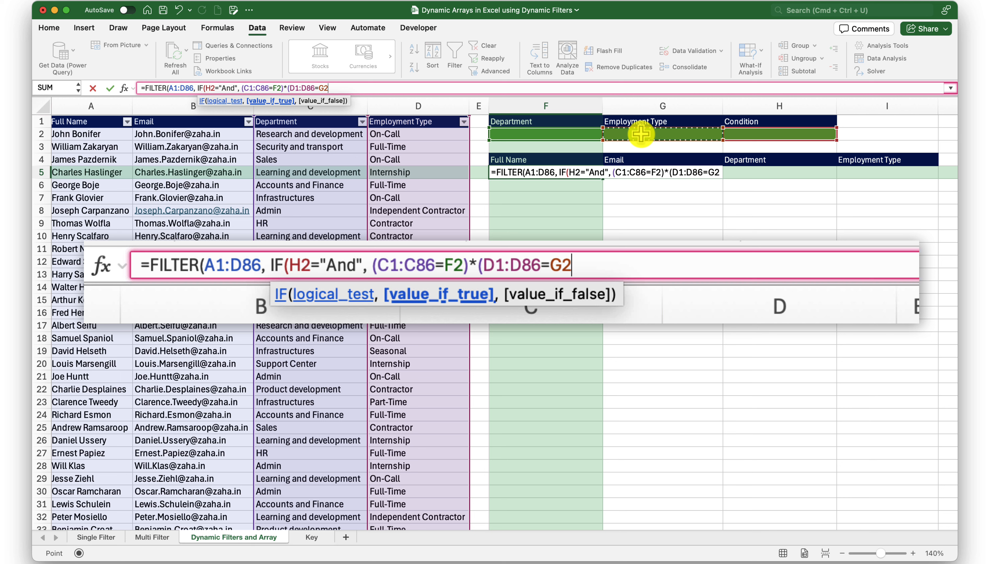
{"action": "type", "text": ")"}
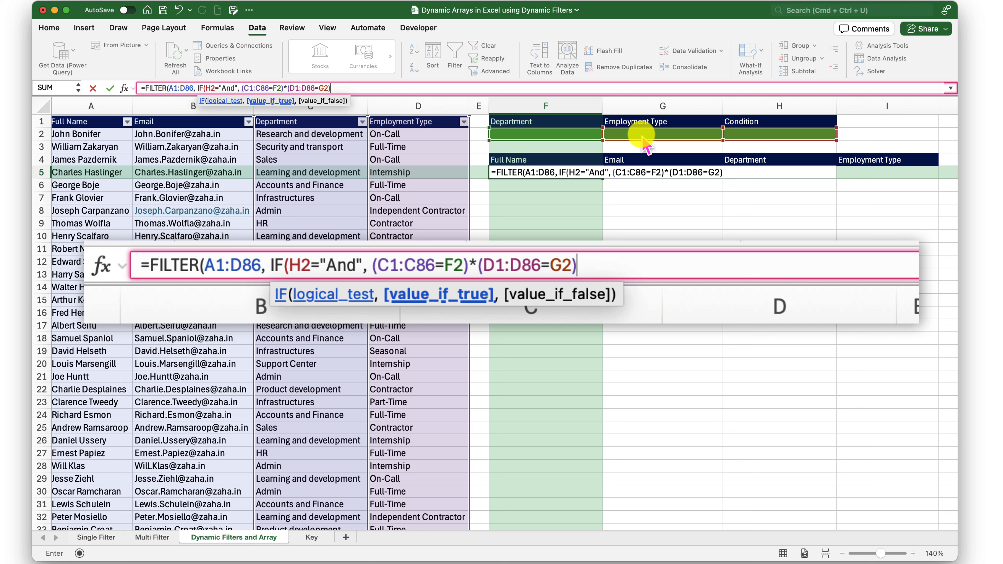
- Start the IF function's value-if-false argument with the department condition (C1:C86=F2)
{"action": "type", "text": ","}
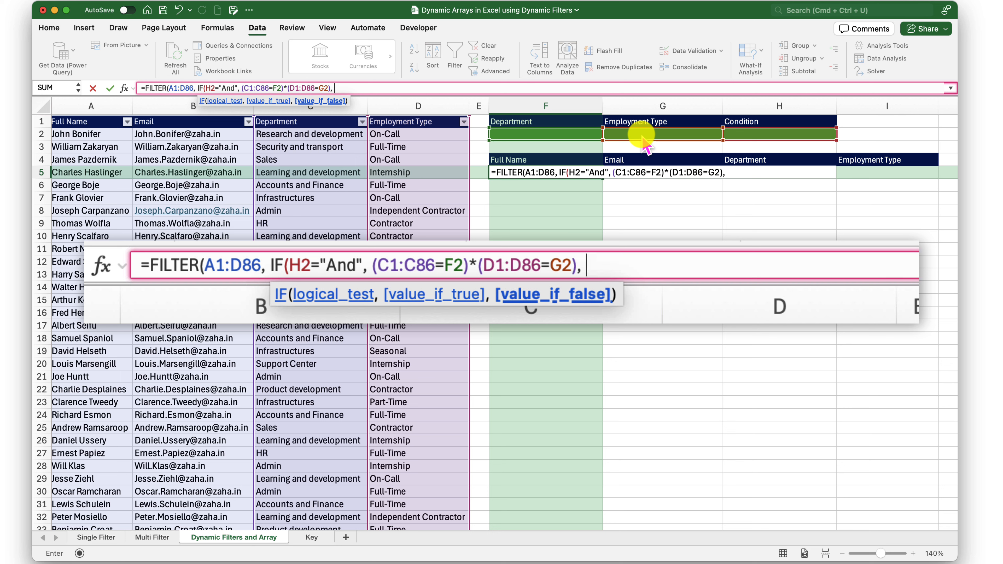
{"action": "type", "text": "("}
{"action": "left_click", "coordinate": [337, 113]}
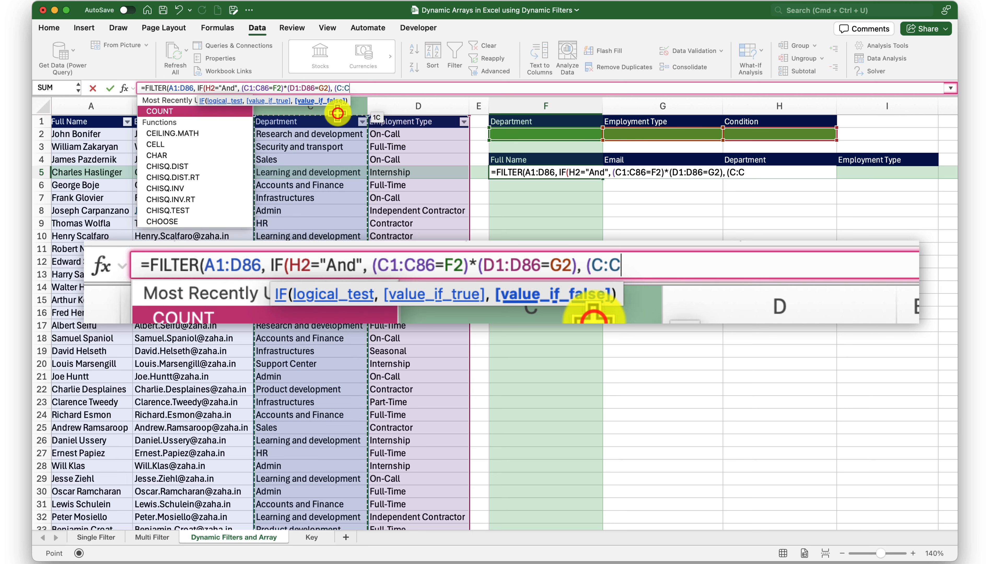
{"action": "left_click", "coordinate": [342, 88]}
{"action": "type", "text": "1"}
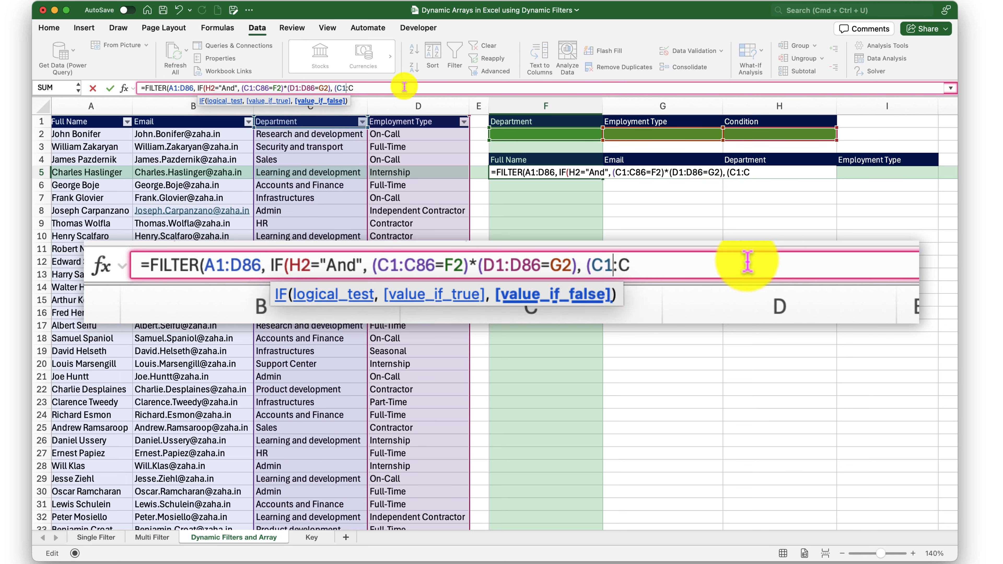
{"action": "left_click", "coordinate": [395, 88]}
{"action": "type", "text": "86"}
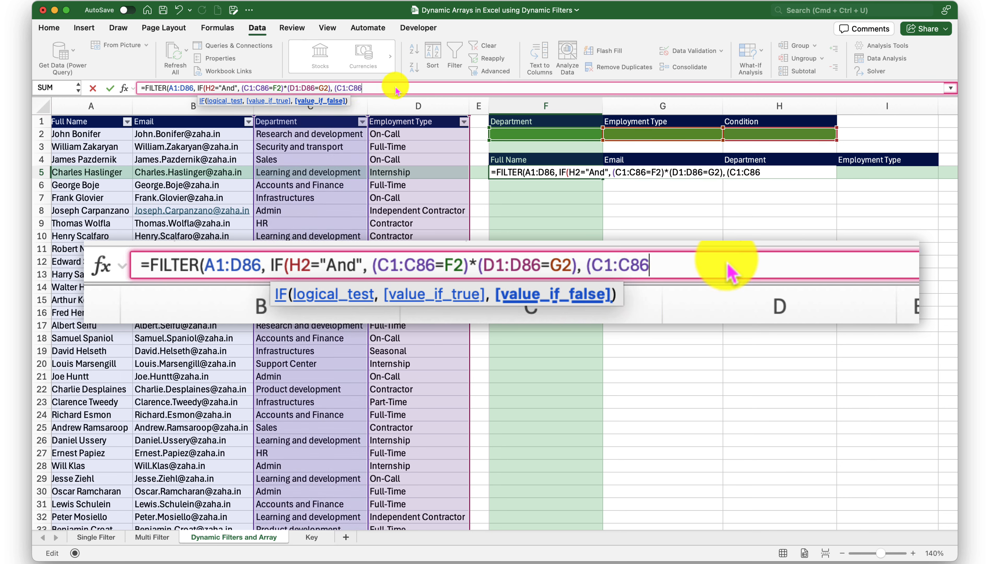
{"action": "type", "text": "="}
{"action": "left_click", "coordinate": [541, 133]}
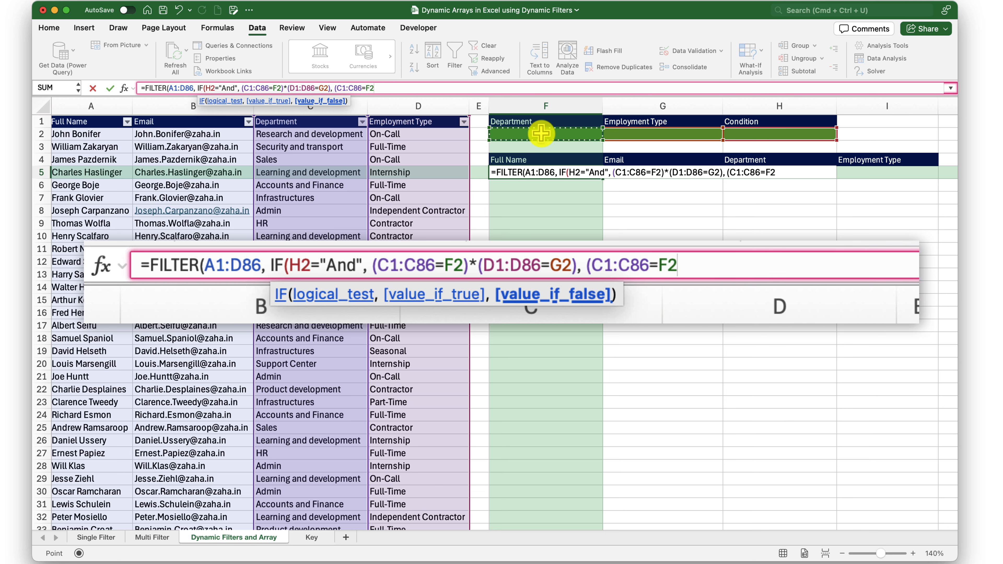
{"action": "type", "text": ")"}
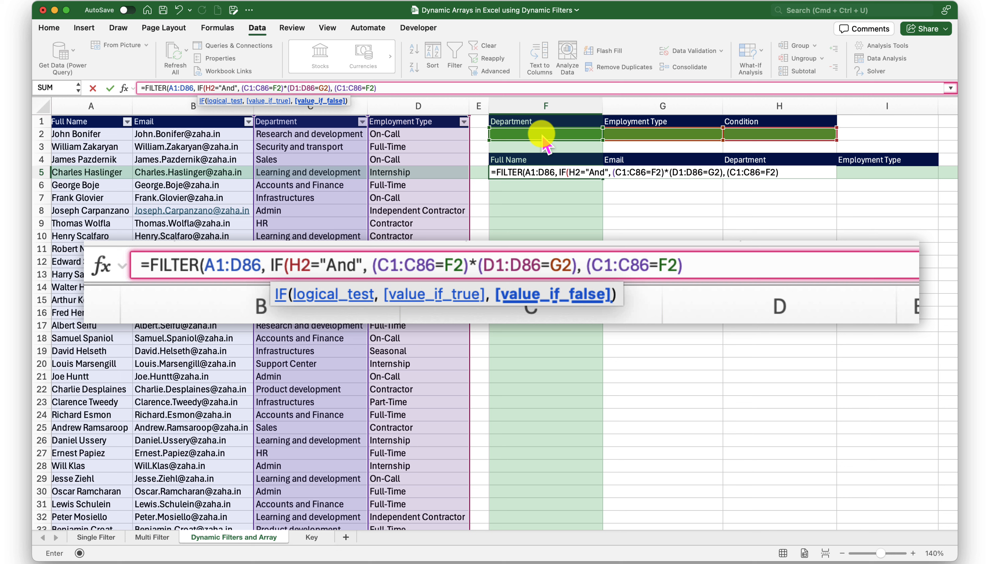
- Add the employment type condition with a plus sign, +(D1:D86=G2), to the value-if-false argument and close the IF function
{"action": "type", "text": "+("}
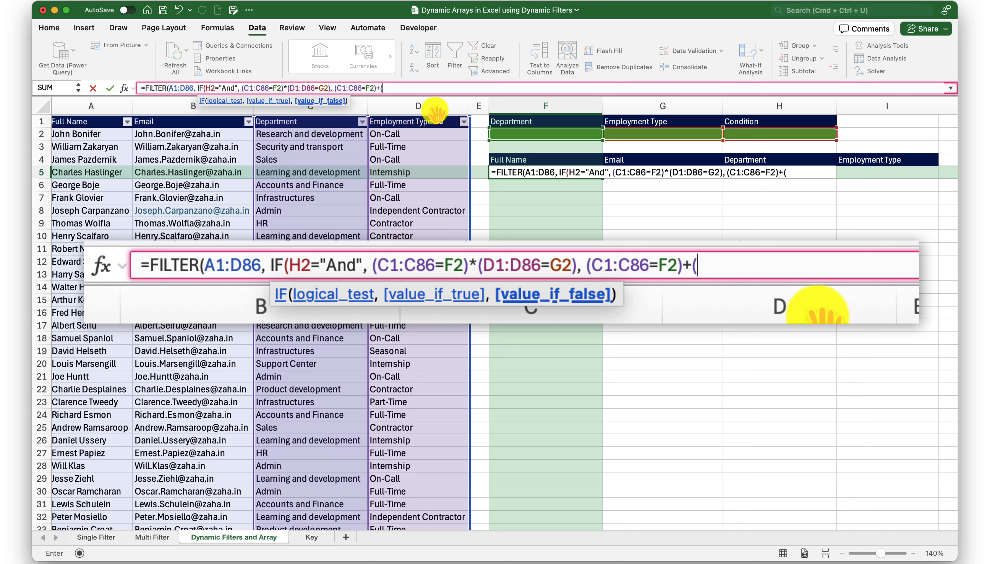
{"action": "left_click", "coordinate": [434, 110]}
{"action": "left_click", "coordinate": [386, 88]}
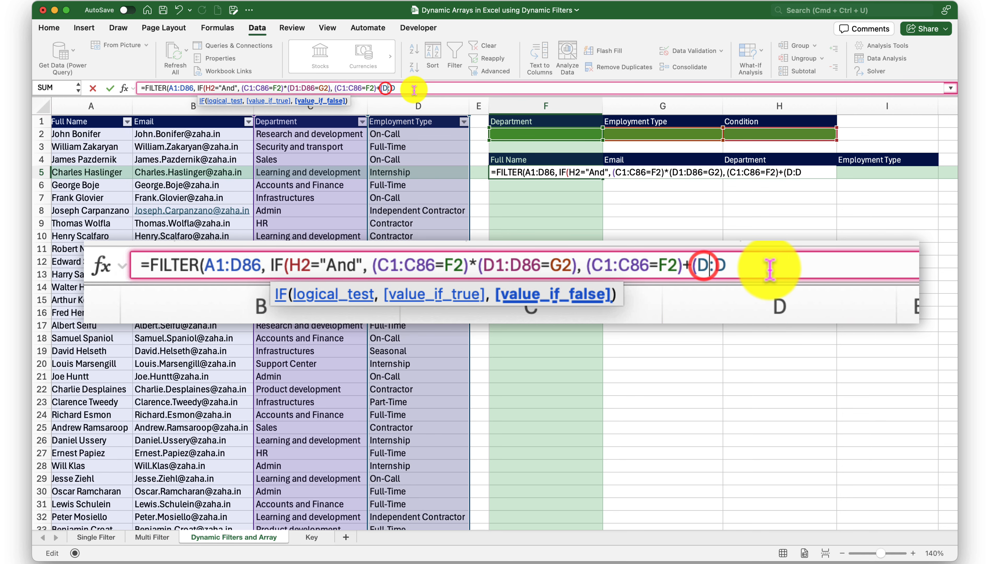
{"action": "type", "text": "1"}
{"action": "left_click", "coordinate": [414, 92]}
{"action": "type", "text": "86"}
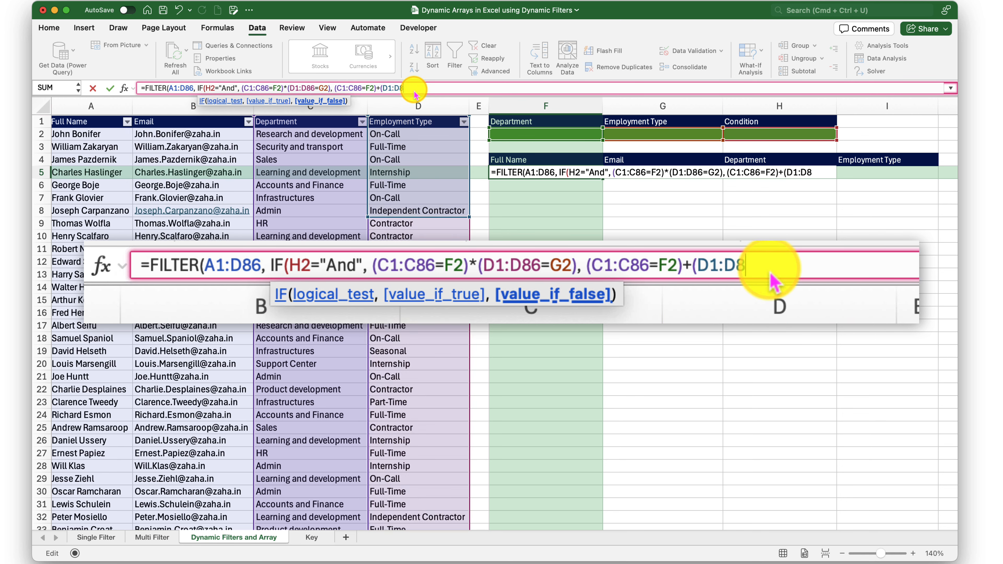
{"action": "type", "text": "="}
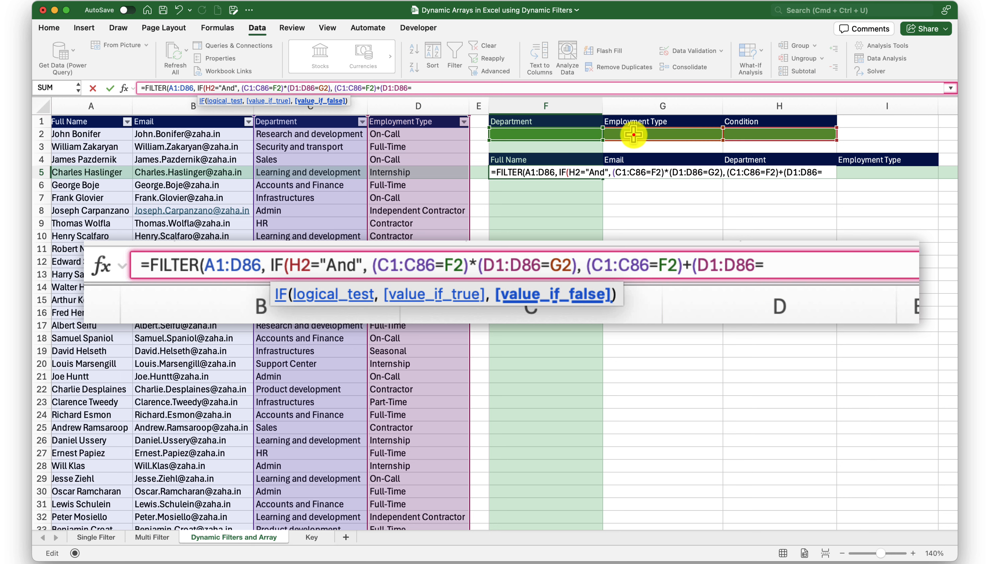
{"action": "left_click", "coordinate": [633, 135]}
{"action": "type", "text": ")"}
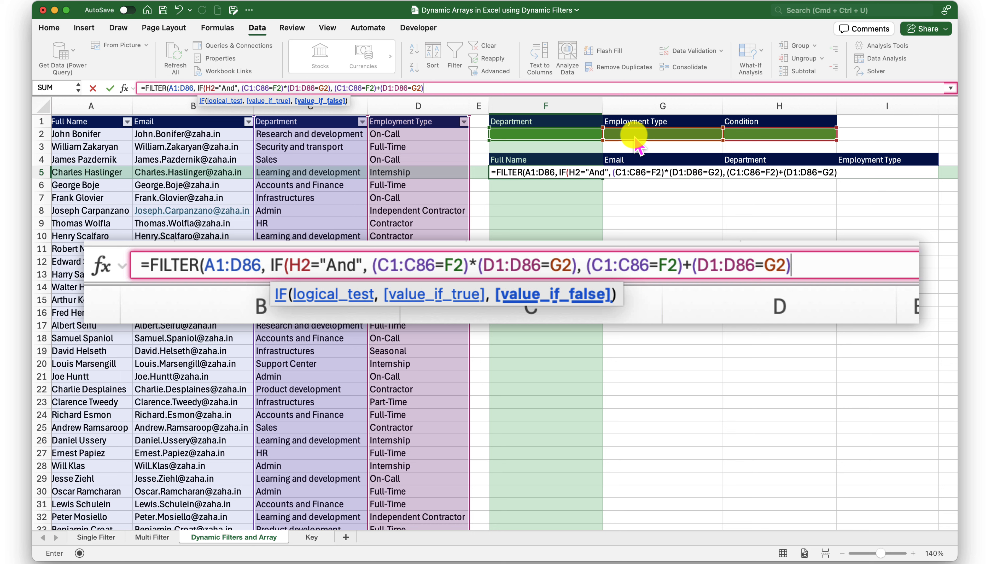
{"action": "type", "text": ")"}
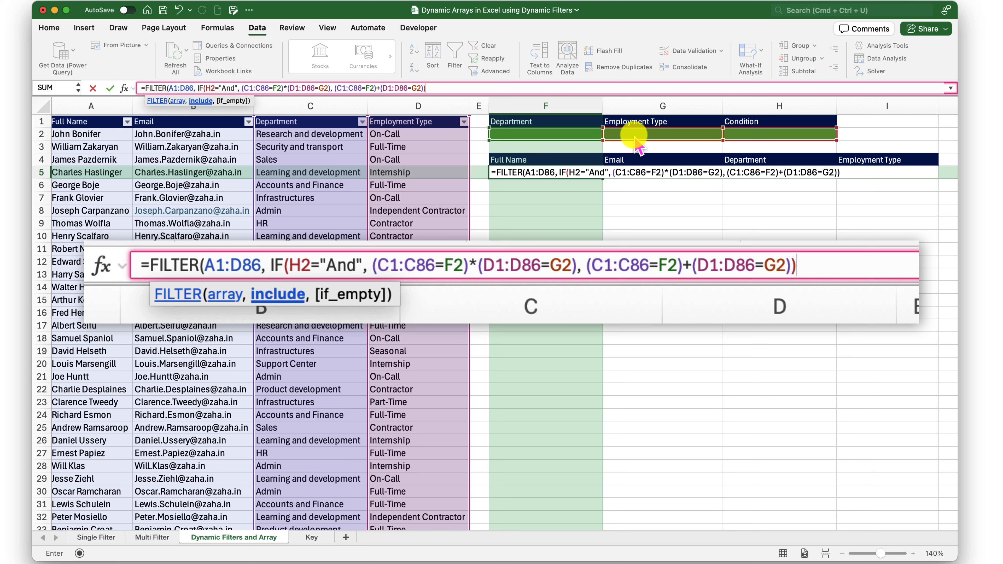
- Enter "Not Found" as the FILTER function's if-empty argument and commit the completed formula in F5
{"action": "type", "text": ", "}
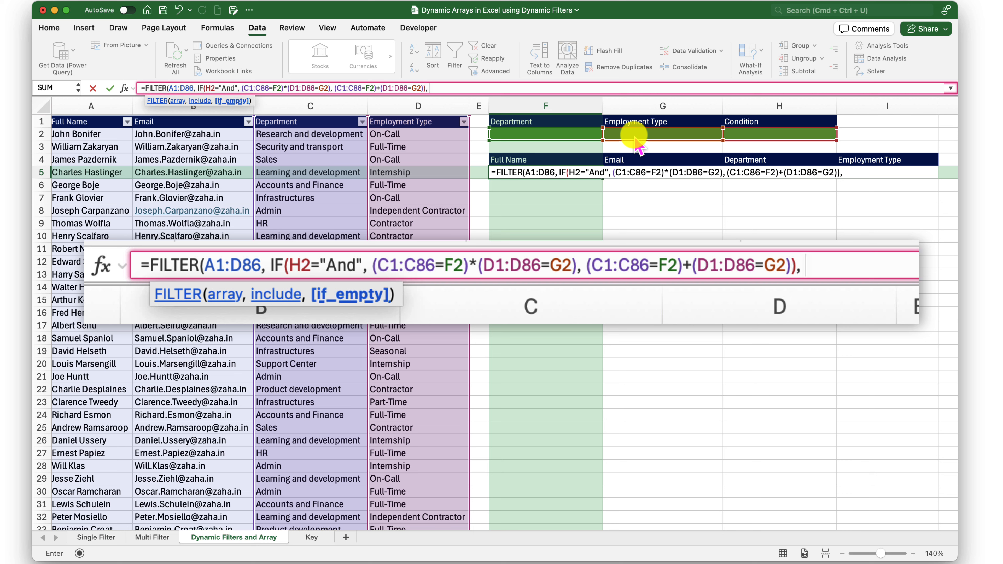
{"action": "type", "text": "\""}
{"action": "type", "text": "Not Found"}
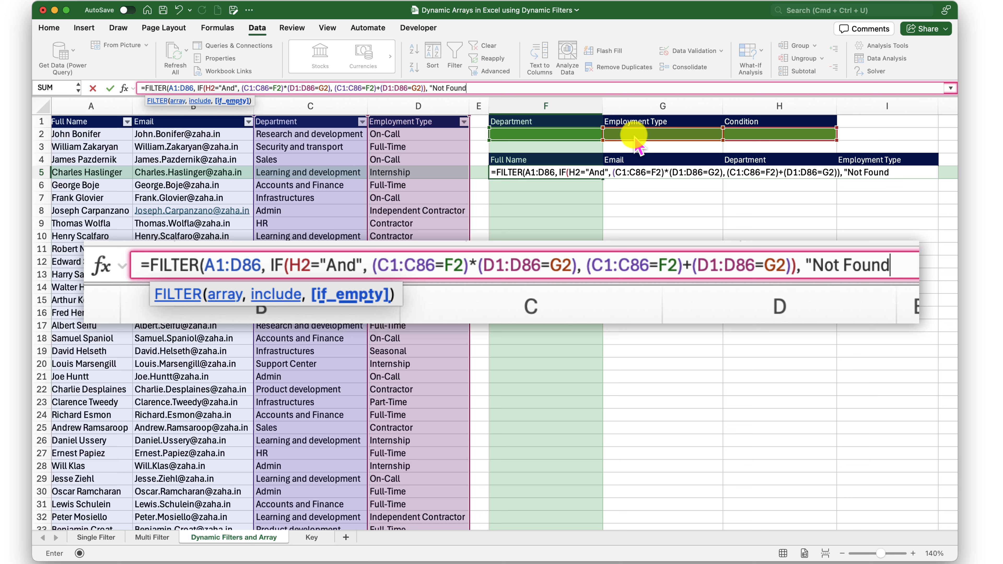
{"action": "type", "text": "\")"}
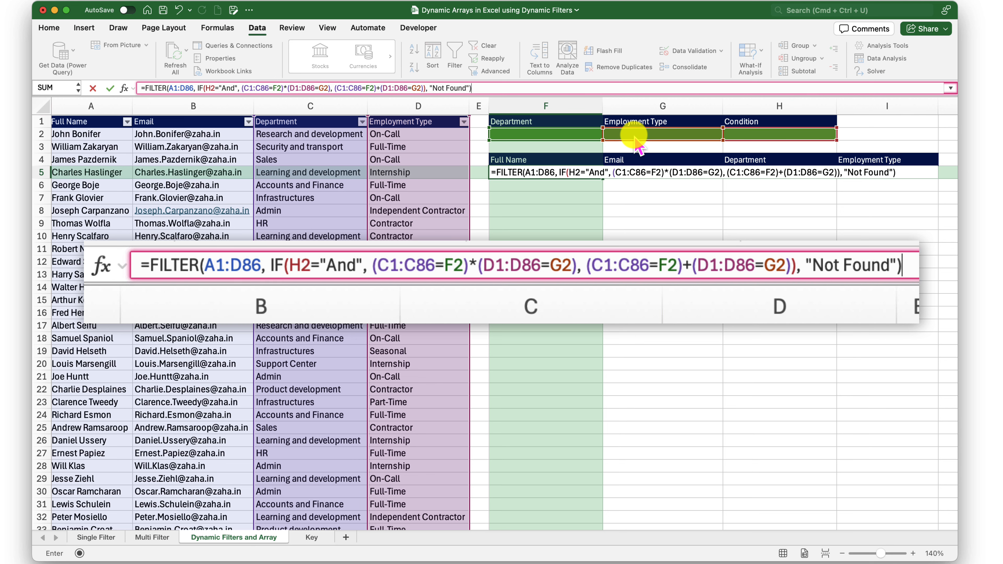
{"action": "key", "text": "Return"}
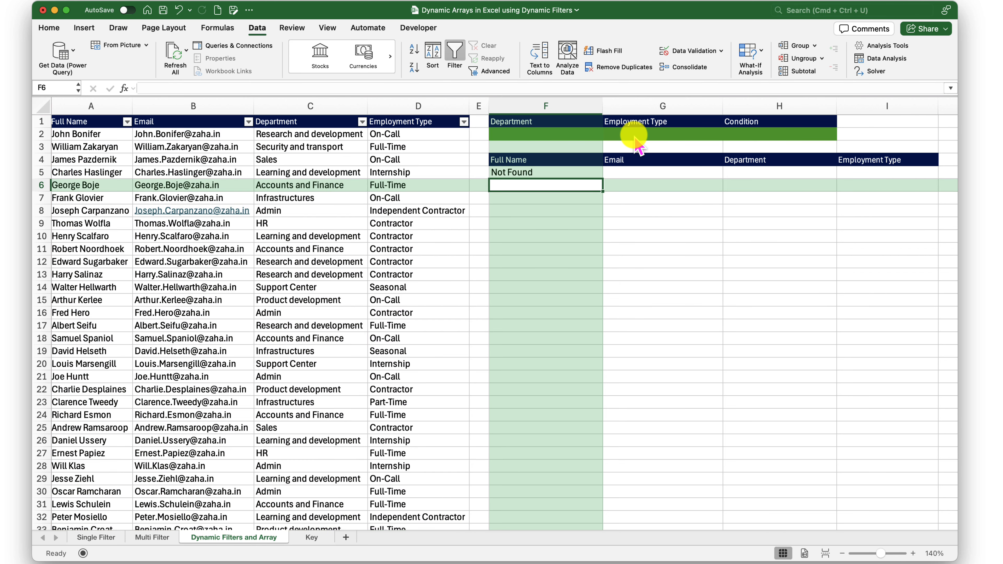
- Choose Sales as the Department criterion in F2
{"action": "left_click", "coordinate": [571, 135]}
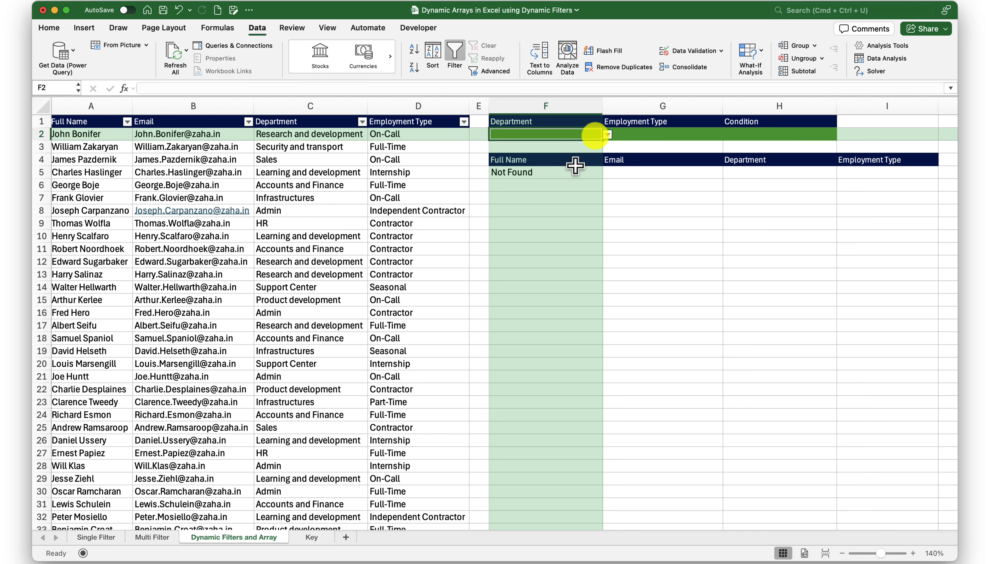
{"action": "left_click", "coordinate": [607, 135]}
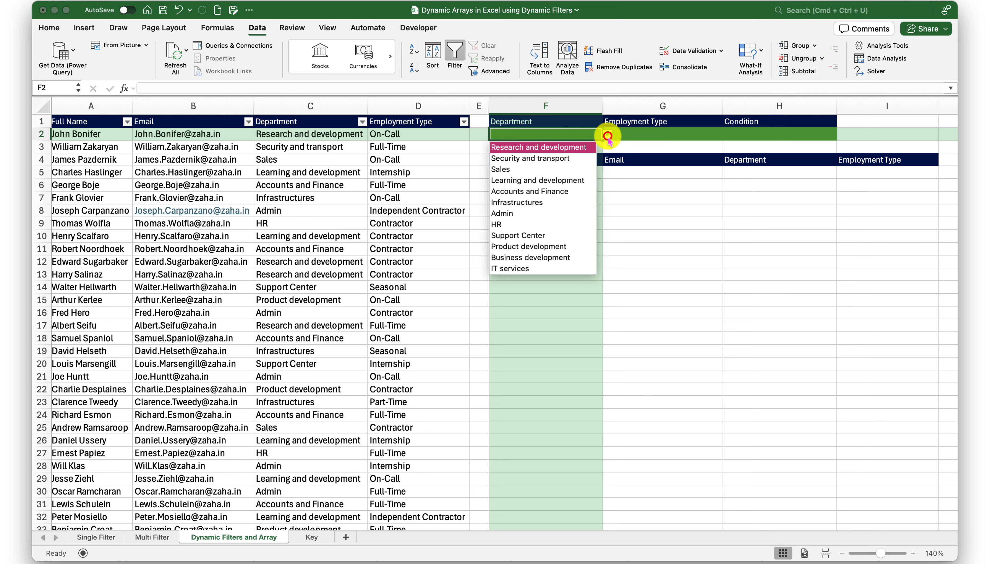
{"action": "left_click", "coordinate": [531, 169]}
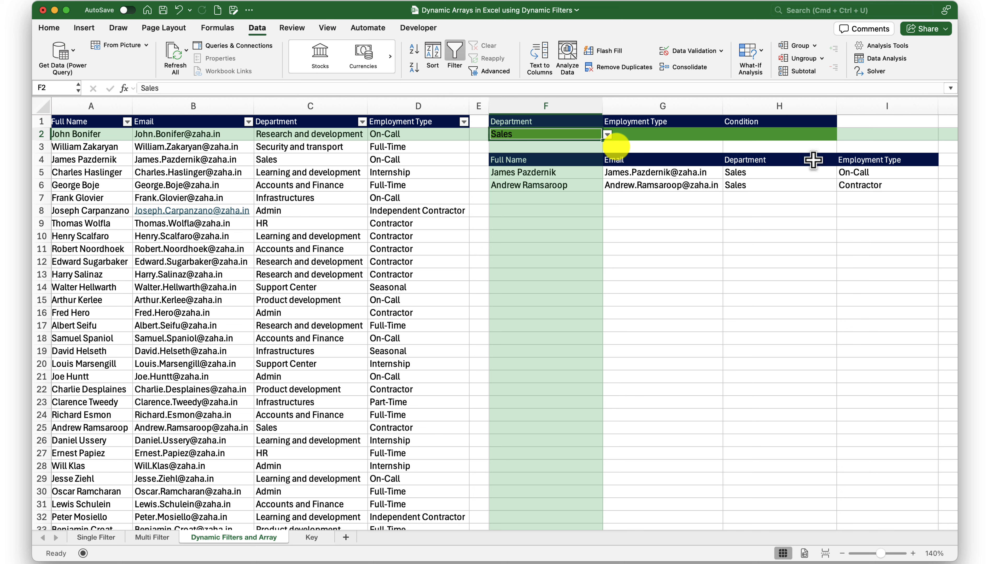
{"action": "left_click_drag", "start_coordinate": [661, 134], "coordinate": [775, 136]}
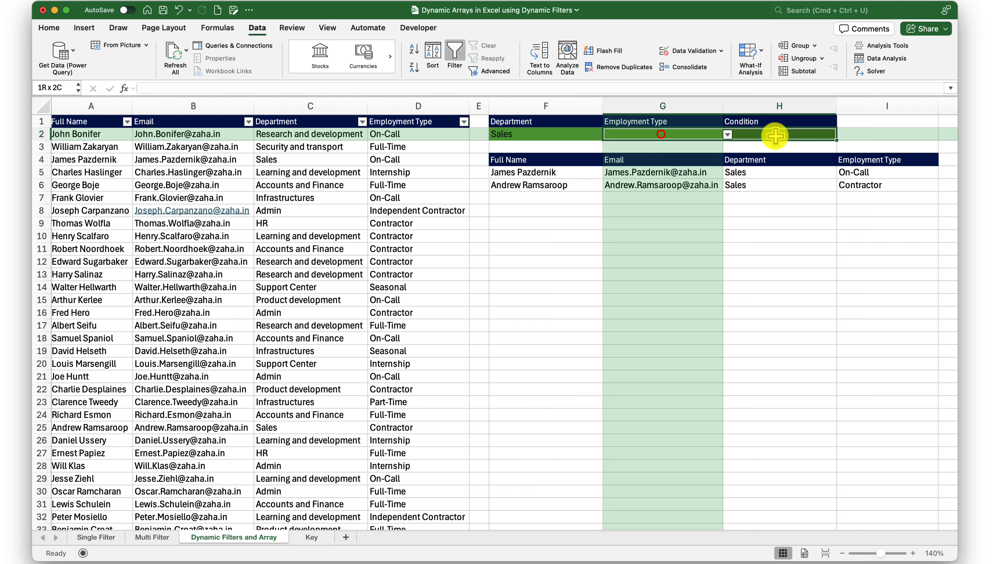
{"action": "left_click", "coordinate": [693, 212]}
{"action": "left_click", "coordinate": [705, 134]}
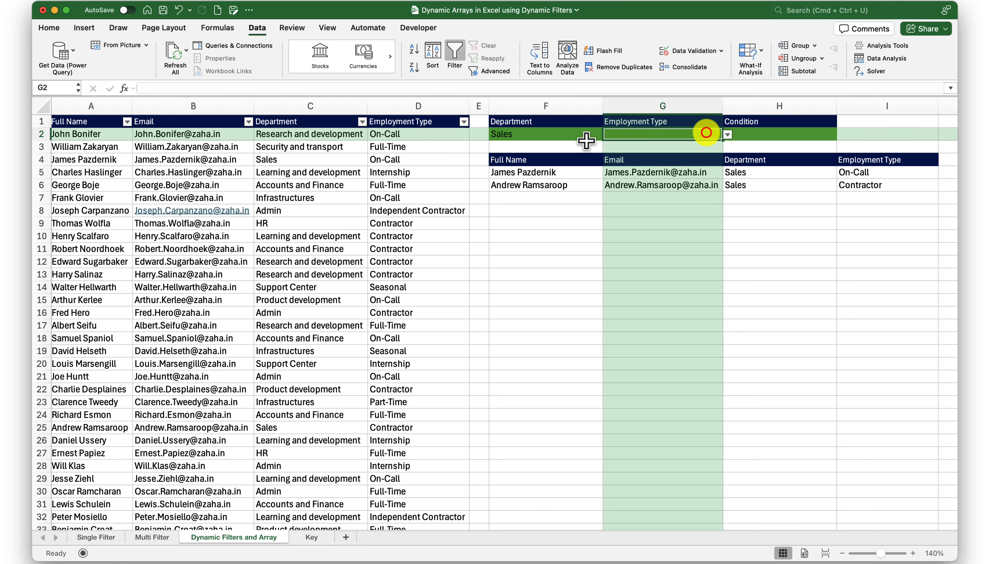
{"action": "left_click", "coordinate": [761, 170]}
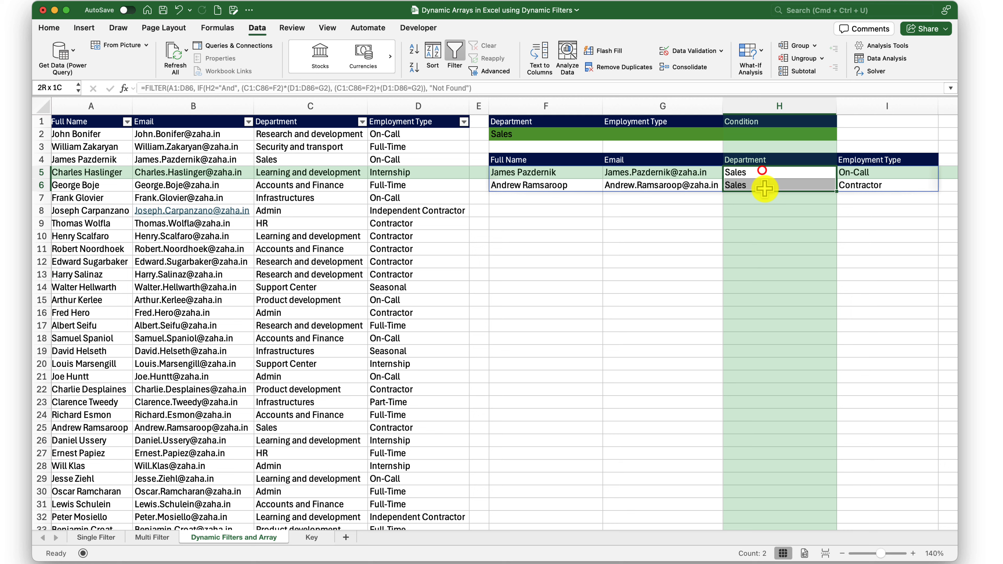
{"action": "left_click", "coordinate": [769, 249]}
- Choose Contractor as the Employment Type criterion in G2
{"action": "left_click", "coordinate": [687, 133]}
{"action": "left_click", "coordinate": [727, 134]}
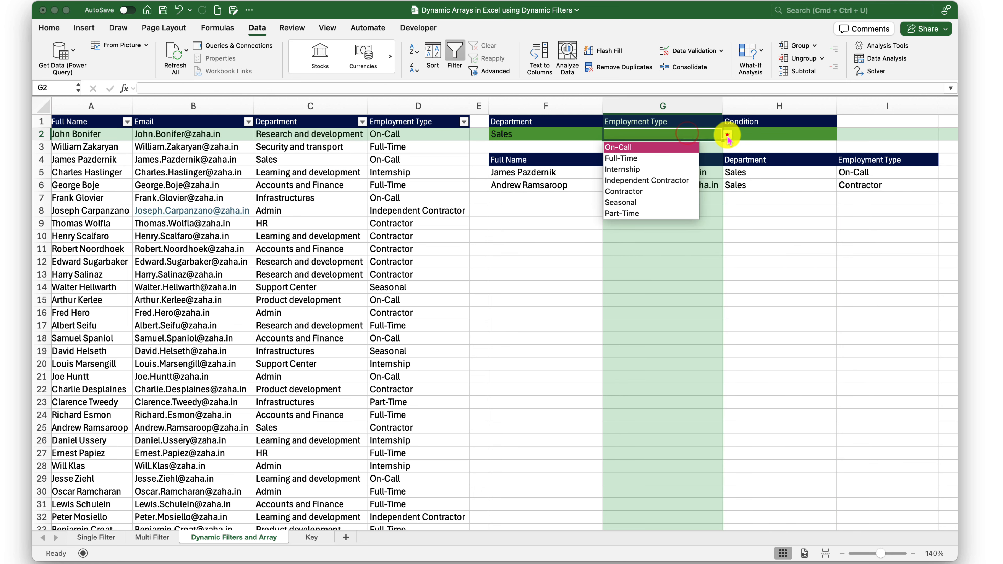
{"action": "left_click", "coordinate": [654, 192]}
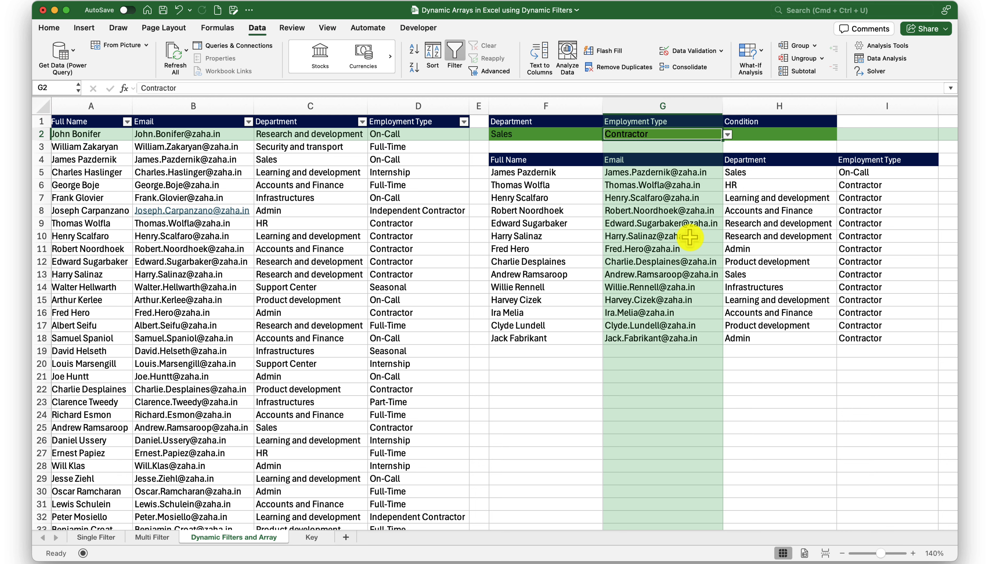
- Set the Condition cell H2 to And
{"action": "left_click", "coordinate": [773, 134]}
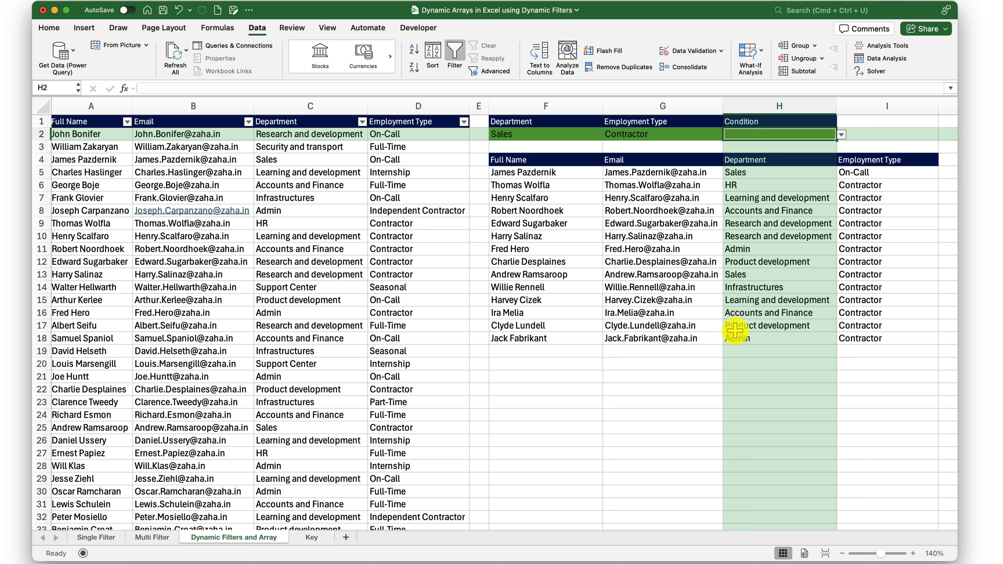
{"action": "left_click", "coordinate": [841, 134]}
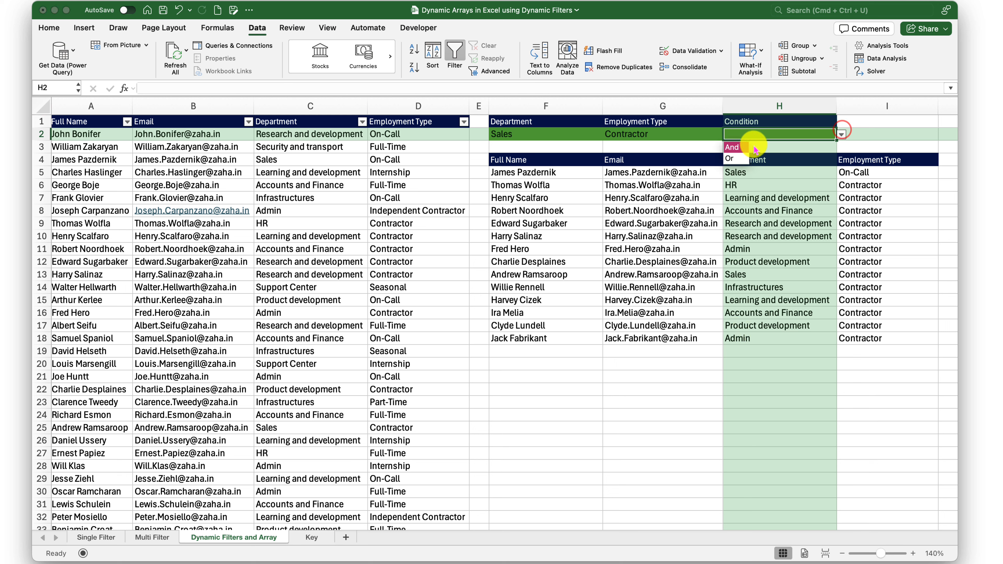
{"action": "left_click", "coordinate": [733, 147]}
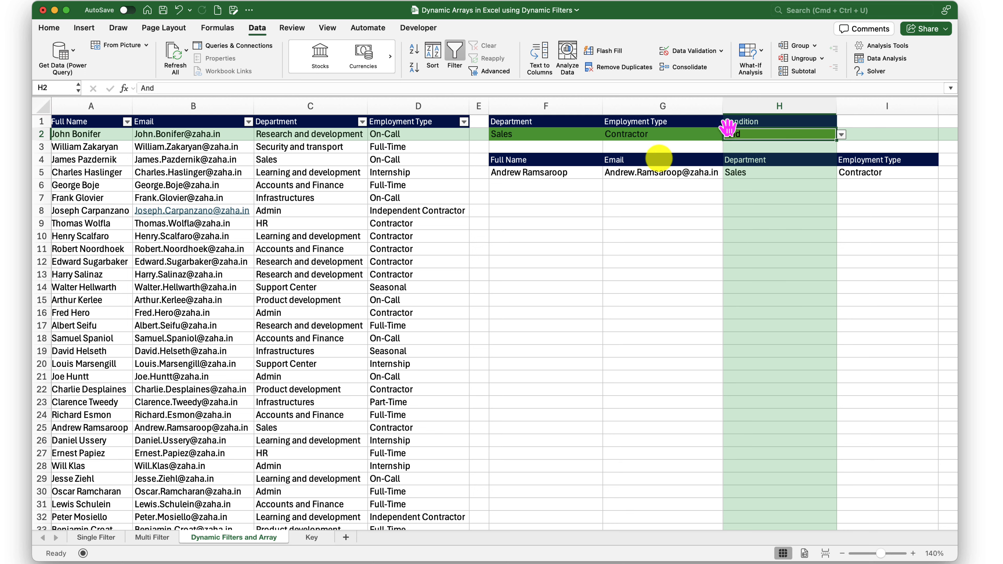
- Choose Seasonal as the Employment Type criterion in G2 and set the Condition cell H2 to Or
{"action": "left_click", "coordinate": [636, 135]}
{"action": "left_click", "coordinate": [727, 135]}
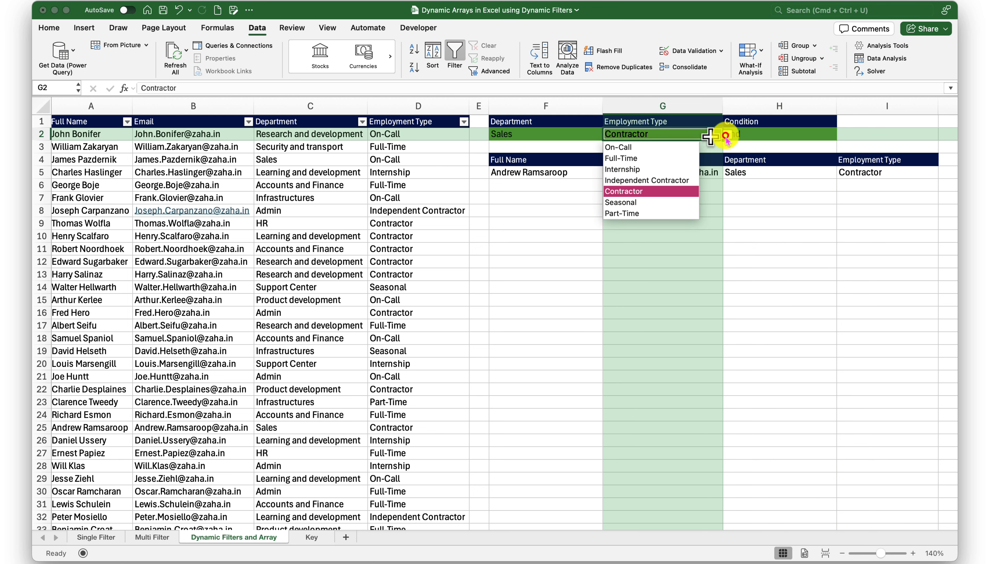
{"action": "left_click", "coordinate": [650, 203]}
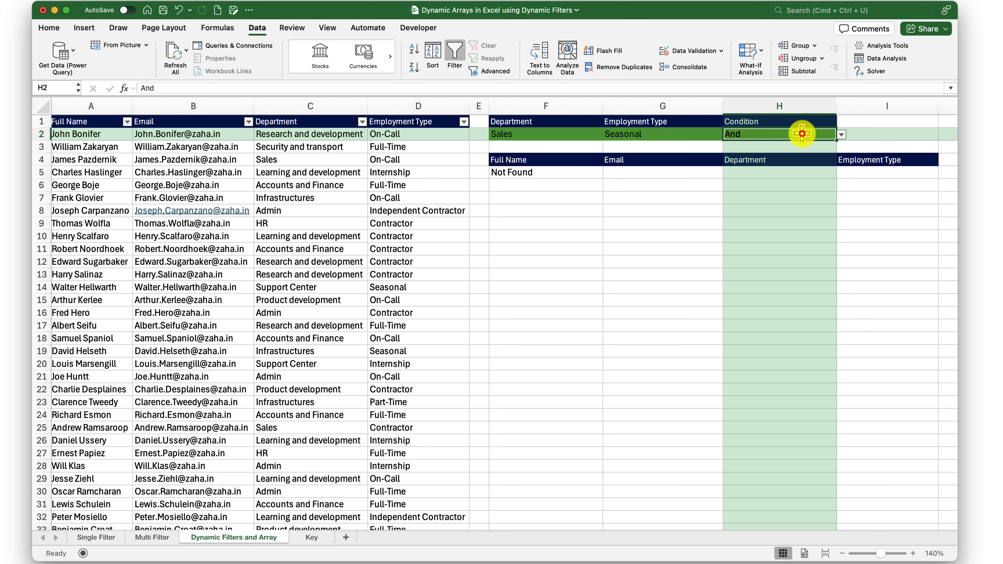
{"action": "left_click", "coordinate": [841, 134]}
{"action": "left_click", "coordinate": [736, 158]}
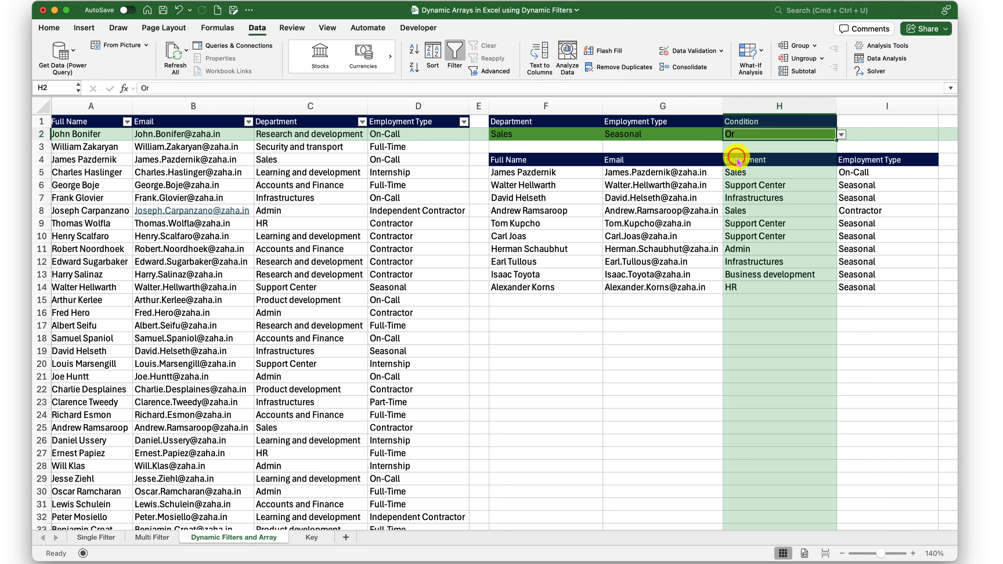
- Examine how the FILTER formula in F5 spills over F5:I14, comparing the source cell with the other result cells
{"action": "left_click", "coordinate": [711, 172]}
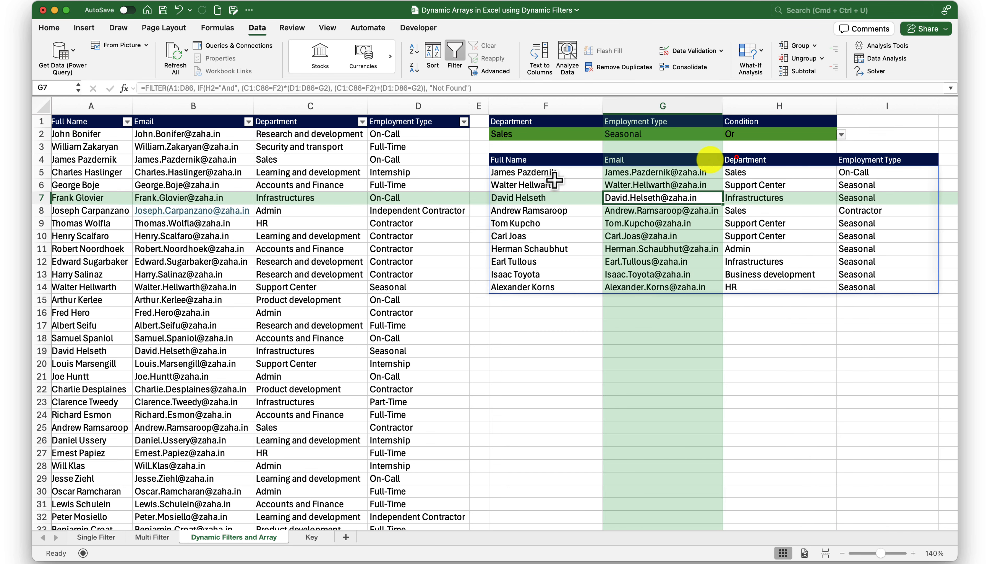
{"action": "left_click", "coordinate": [536, 174]}
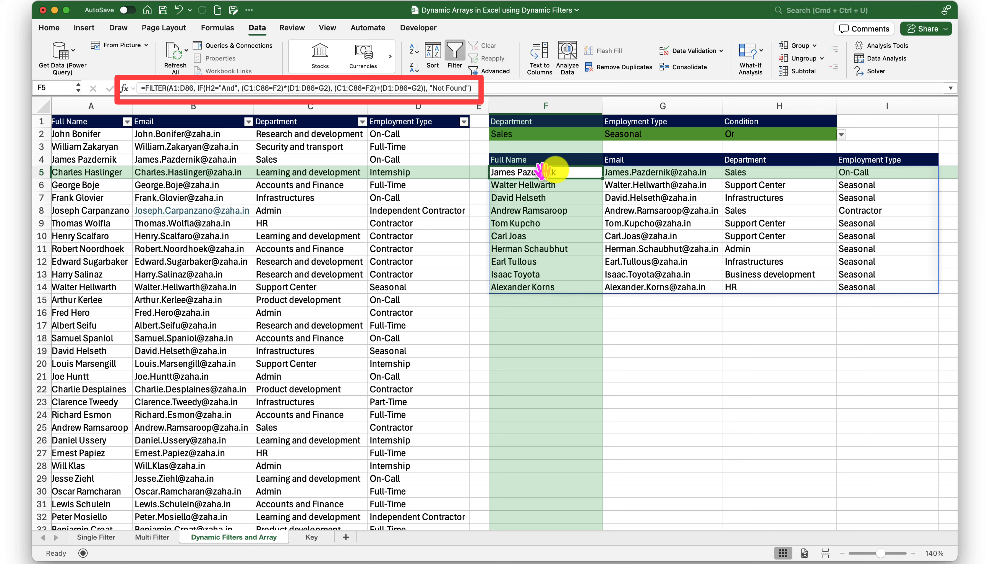
{"action": "key", "text": "Down"}
{"action": "key", "text": "Down"}
{"action": "key", "text": "Down"}
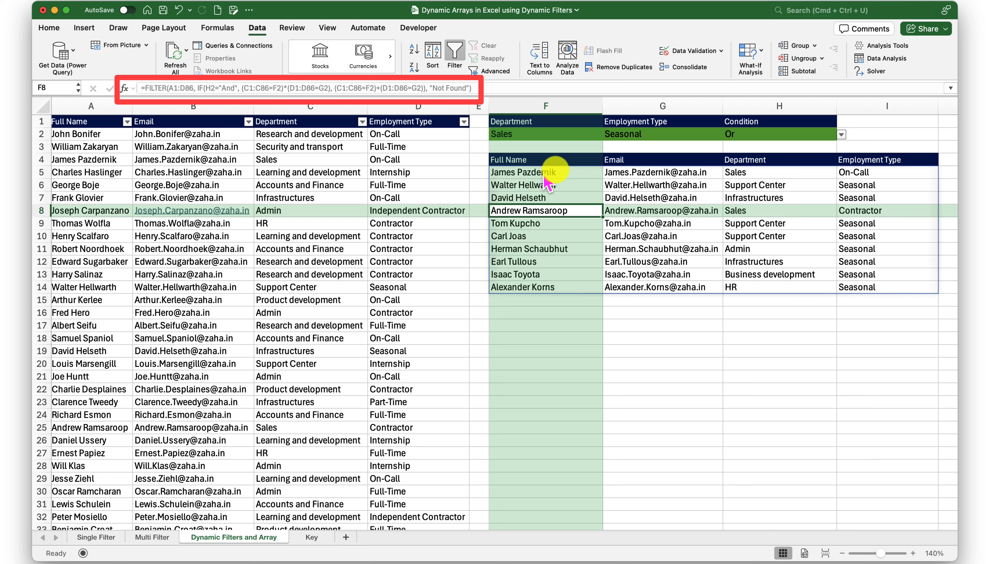
{"action": "left_click", "coordinate": [543, 172]}
{"action": "left_click", "coordinate": [525, 197]}
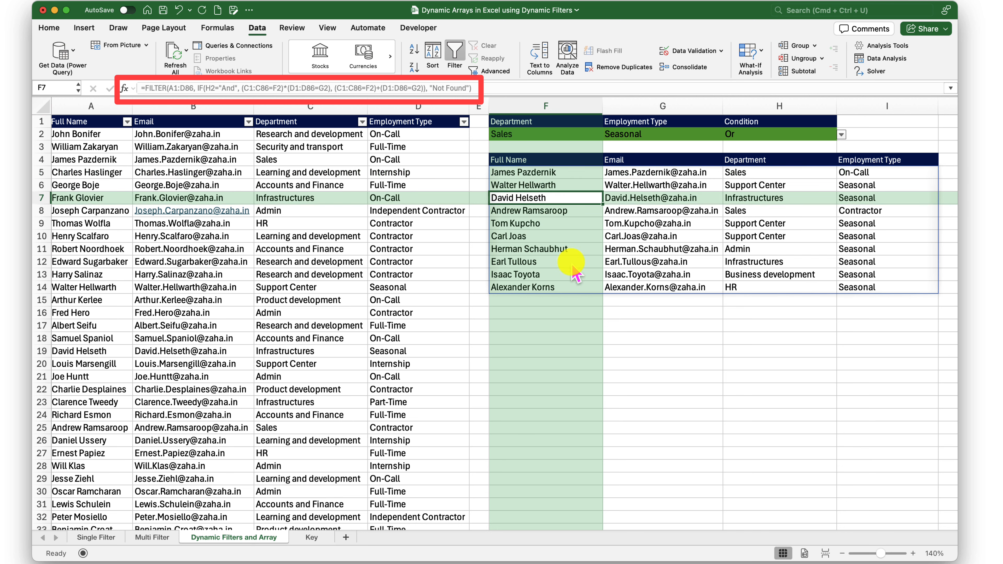
{"action": "left_click_drag", "start_coordinate": [561, 228], "coordinate": [778, 262]}
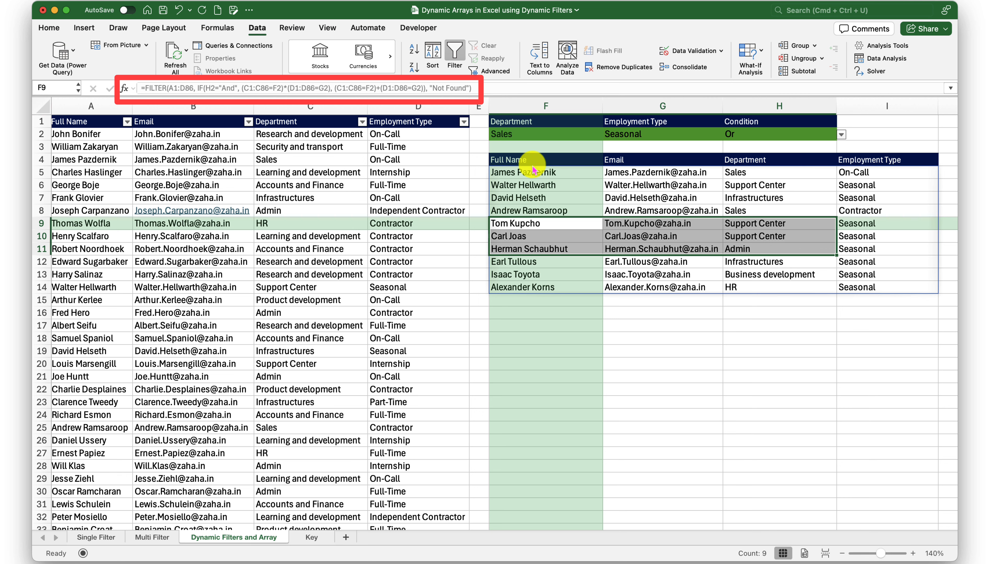
{"action": "key", "text": "Right"}
{"action": "left_click", "coordinate": [520, 172]}
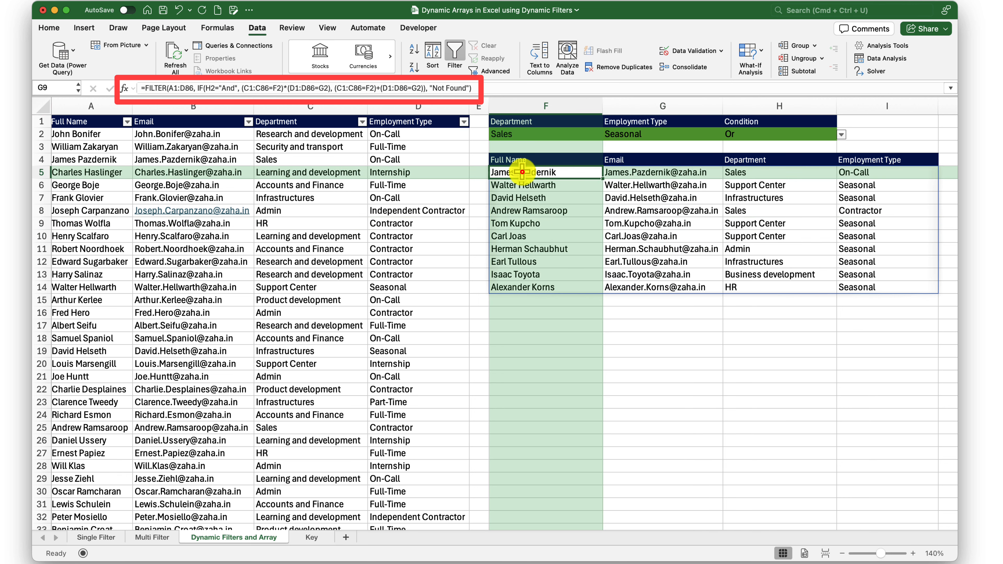
{"action": "mouse_move", "coordinate": [519, 172]}
{"action": "left_mouse_down"}
{"action": "mouse_move", "coordinate": [584, 176]}
{"action": "mouse_move", "coordinate": [845, 285]}
{"action": "left_mouse_up"}
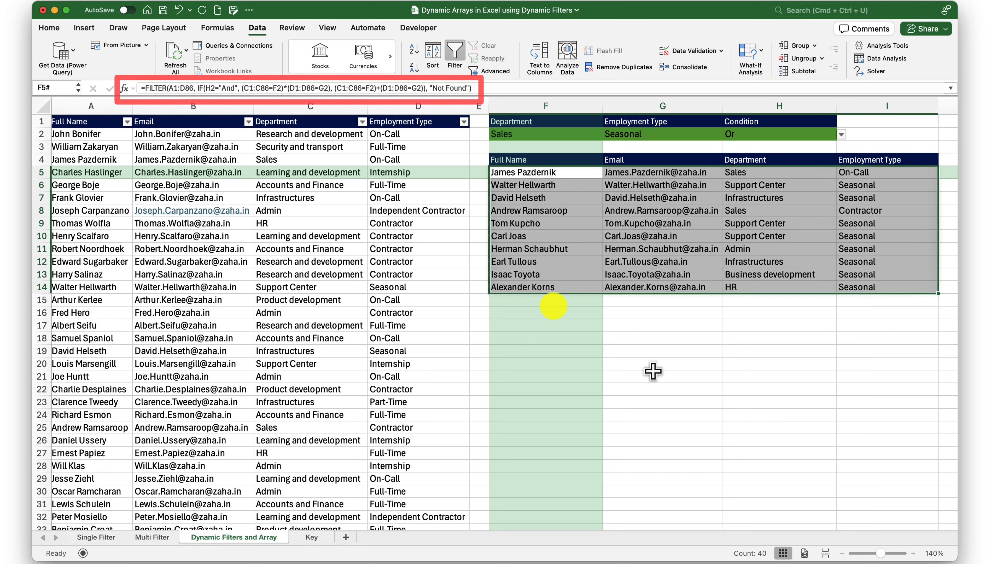
{"action": "left_click", "coordinate": [552, 305]}
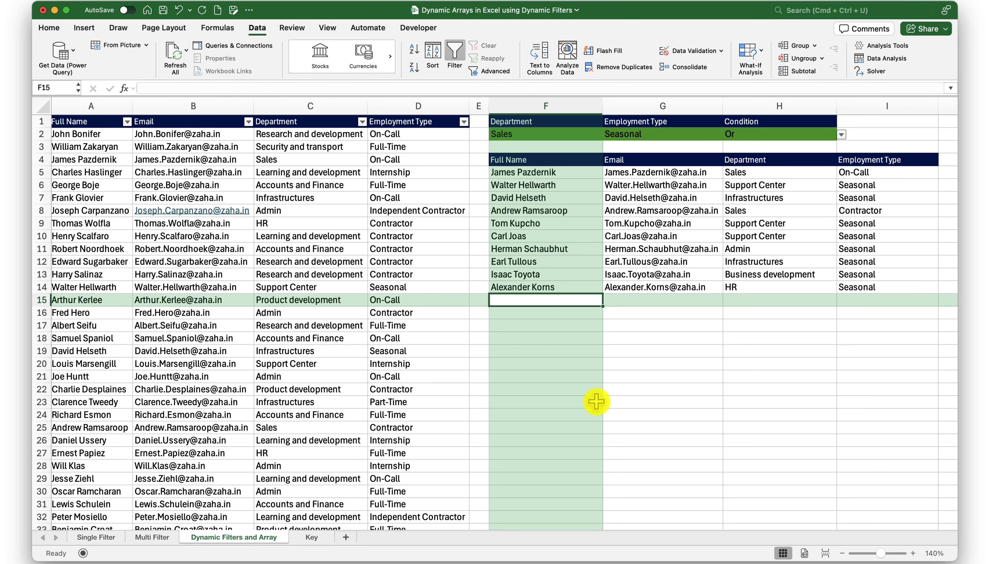